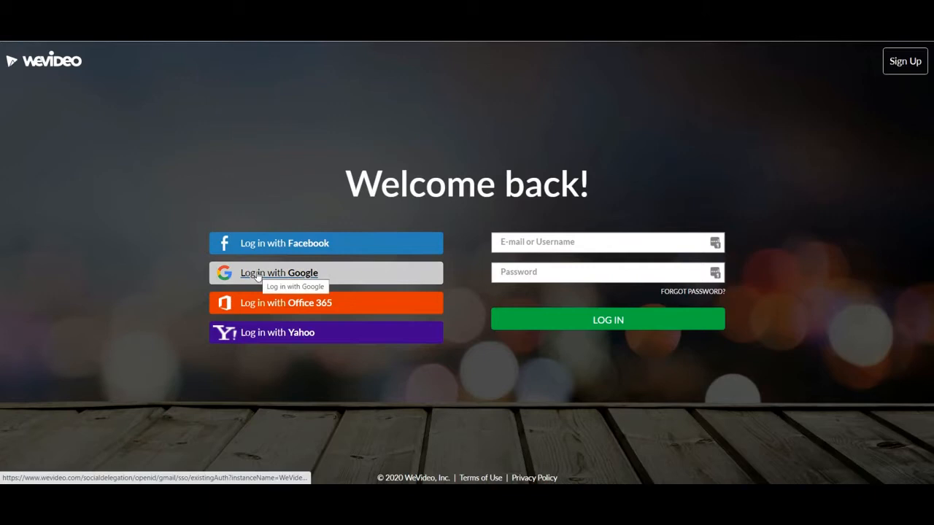
Log in to WeVideo with the school Google account.
{"action": "left_click", "coordinate": [257, 275]}
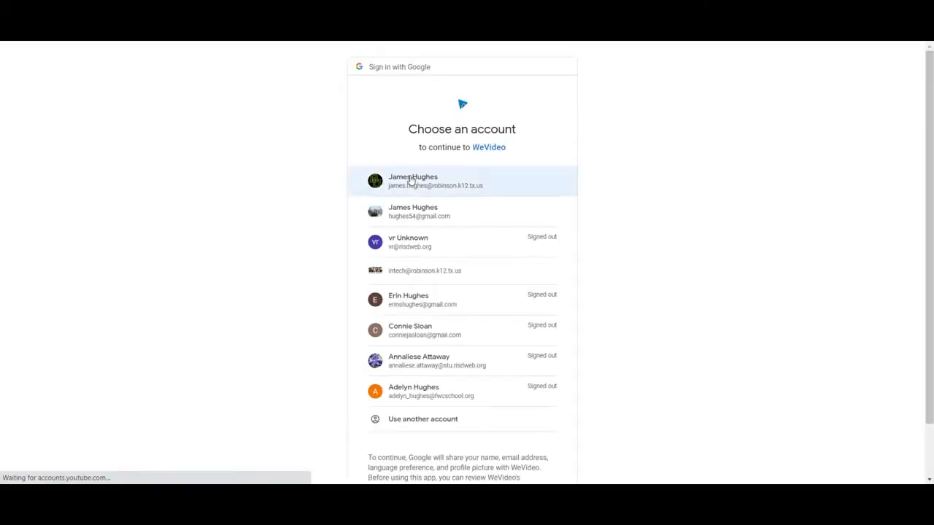
{"action": "left_click", "coordinate": [411, 179]}
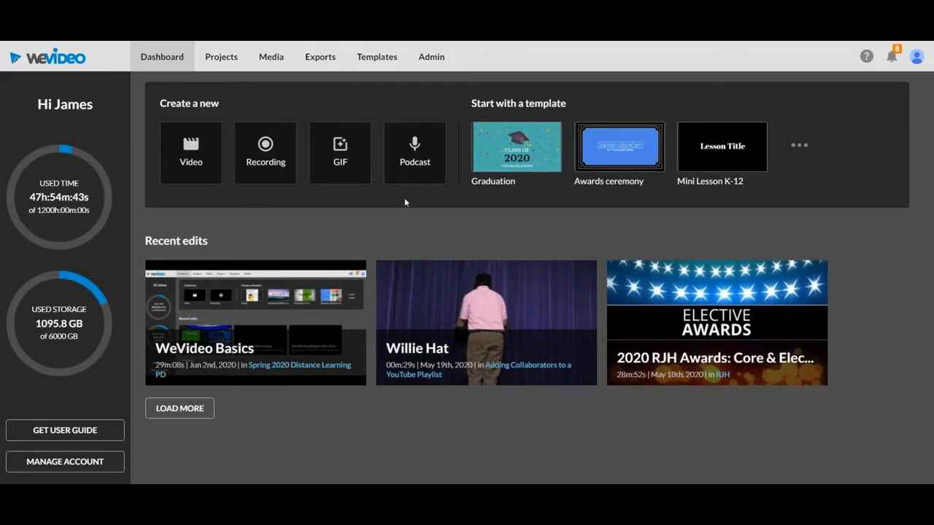
Open the account settings of the signed-in user.
{"action": "left_click", "coordinate": [916, 58]}
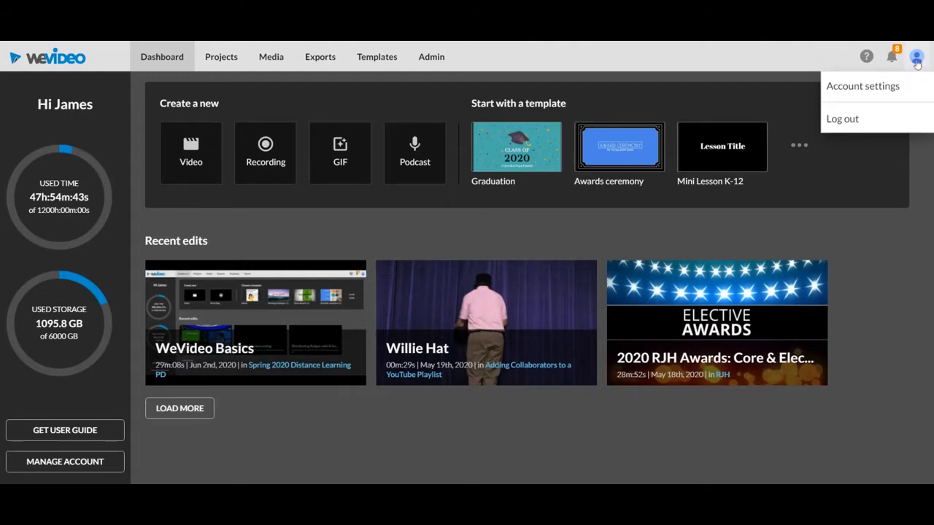
{"action": "left_click", "coordinate": [854, 86]}
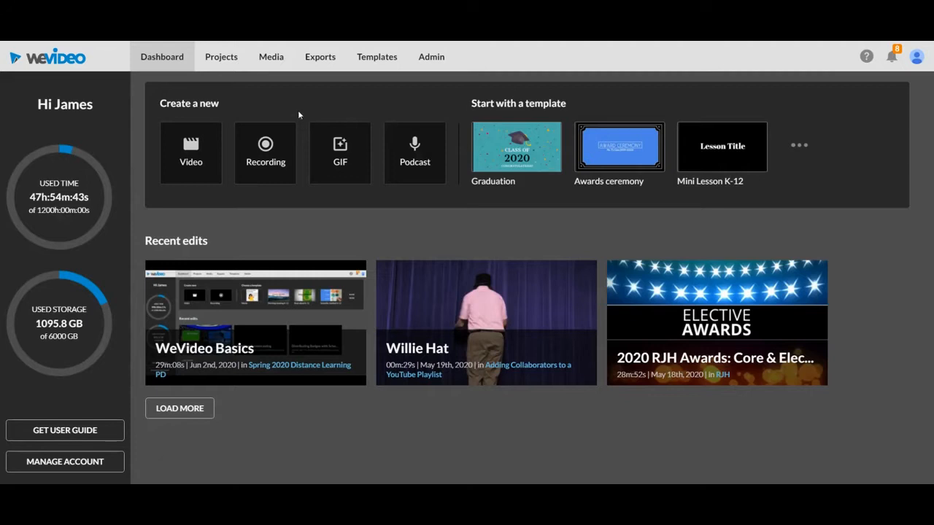
Open the media library, look at its import options, and close them without importing anything.
{"action": "left_click", "coordinate": [270, 59]}
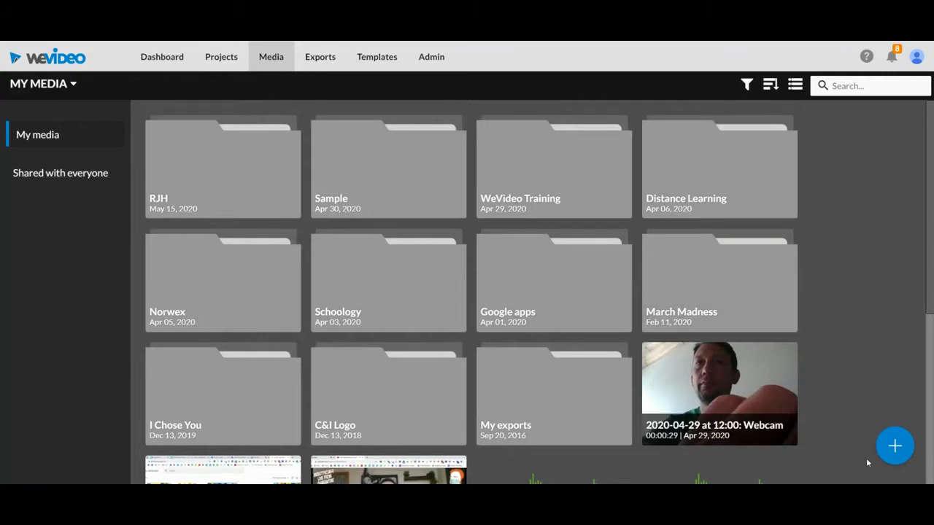
{"action": "left_click", "coordinate": [894, 446]}
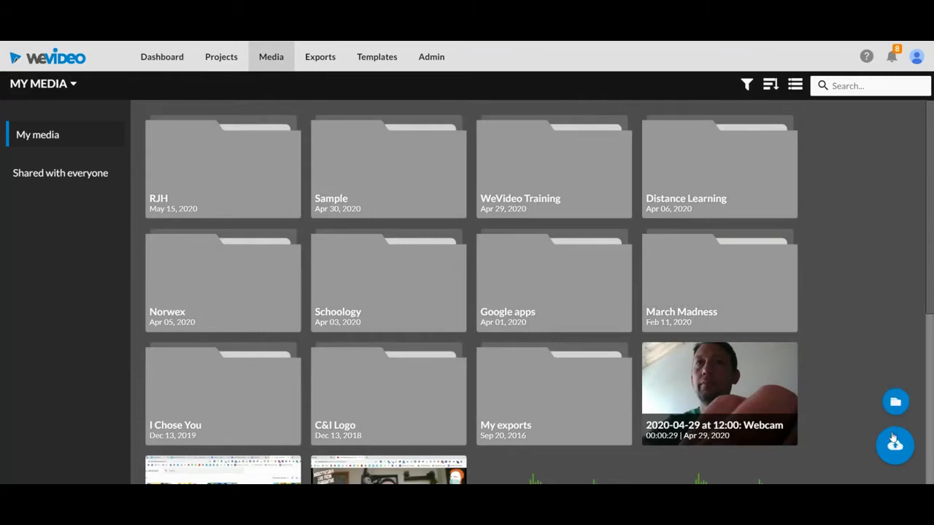
{"action": "left_click", "coordinate": [894, 446]}
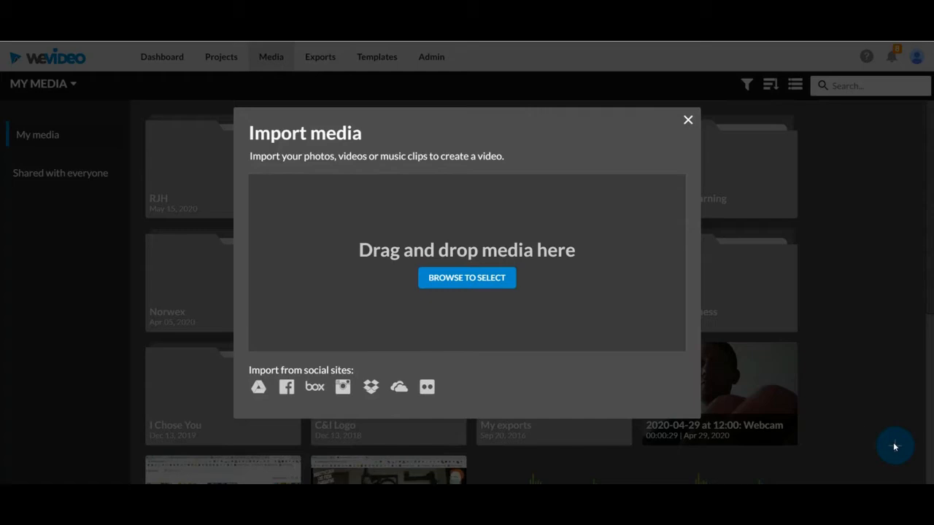
{"action": "left_click", "coordinate": [688, 120]}
Create a new folder named "RISD Summit" in My media.
{"action": "mouse_move", "coordinate": [895, 446]}
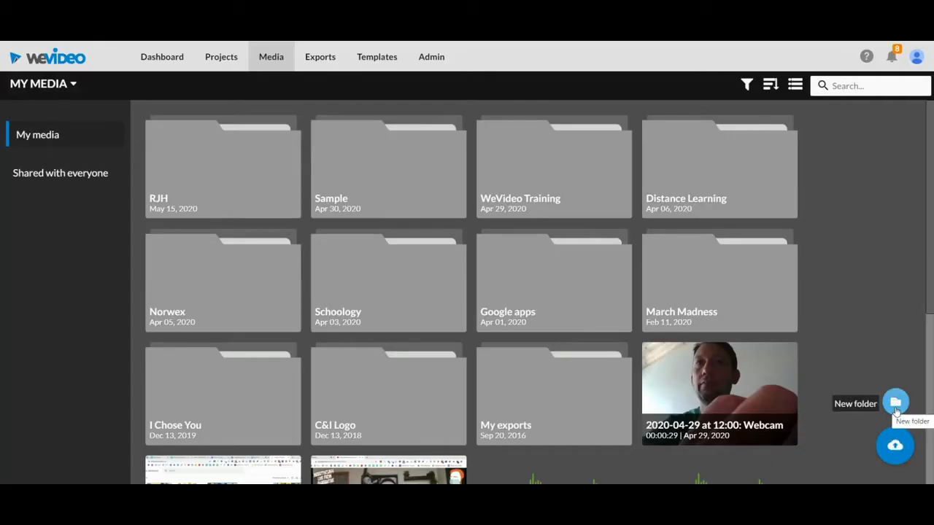
{"action": "left_click", "coordinate": [896, 409]}
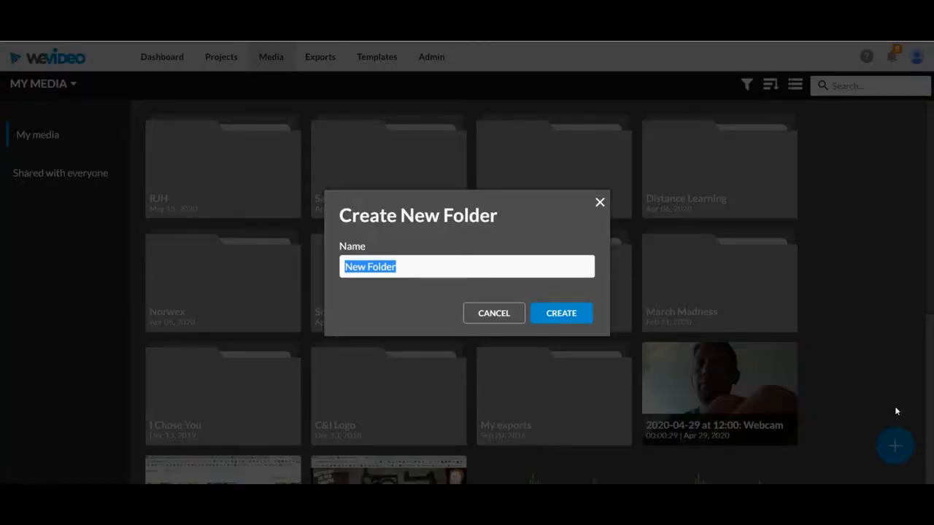
{"action": "type", "text": "RISD"}
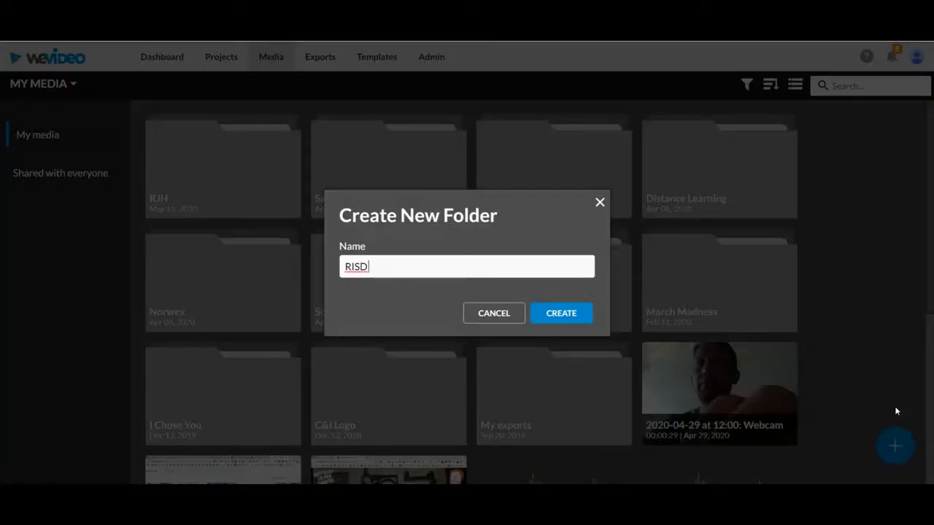
{"action": "type", "text": " Summit"}
{"action": "left_click", "coordinate": [560, 315]}
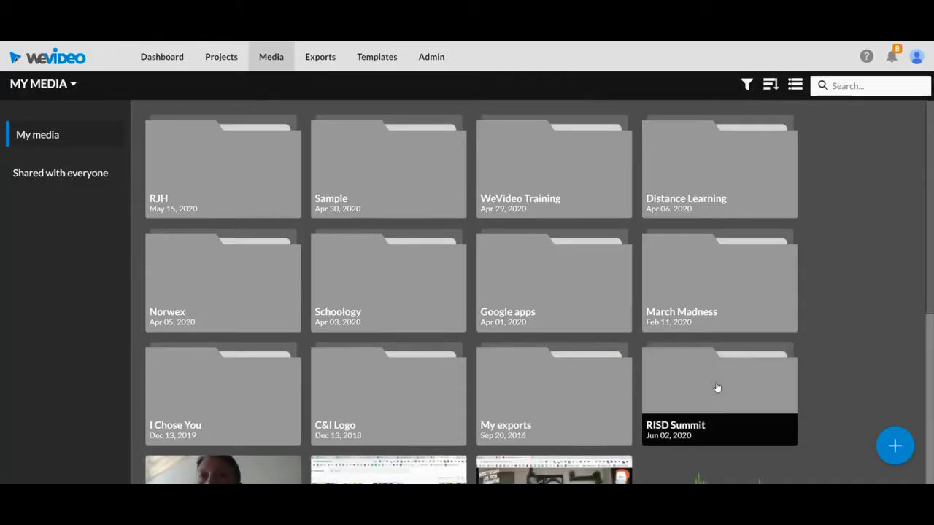
Import TCEA 2020.jpg from the computer's Pictures folder into the RISD Summit media folder.
{"action": "left_click", "coordinate": [717, 386]}
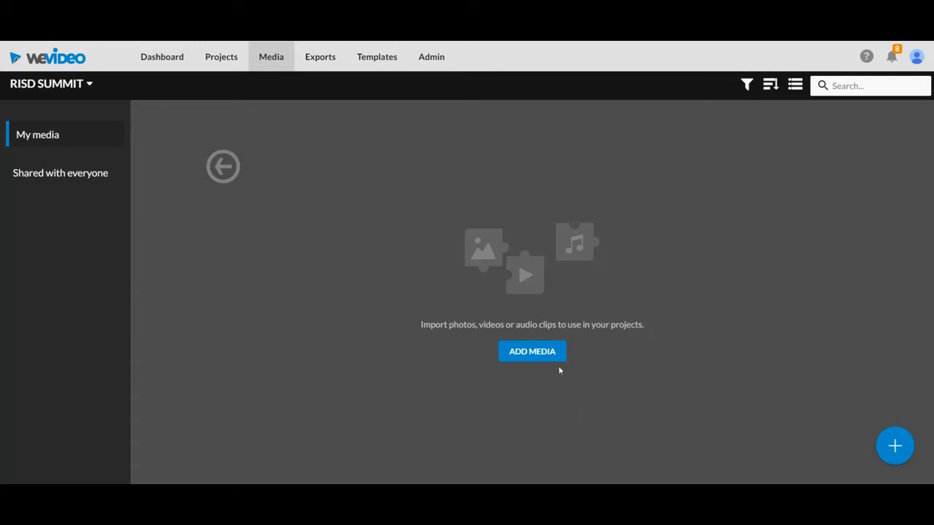
{"action": "mouse_move", "coordinate": [891, 448]}
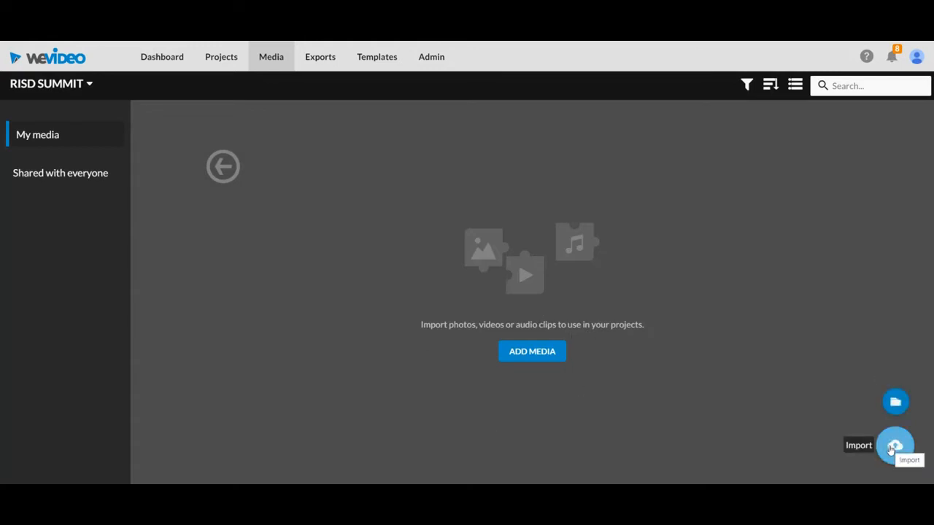
{"action": "left_click", "coordinate": [894, 445]}
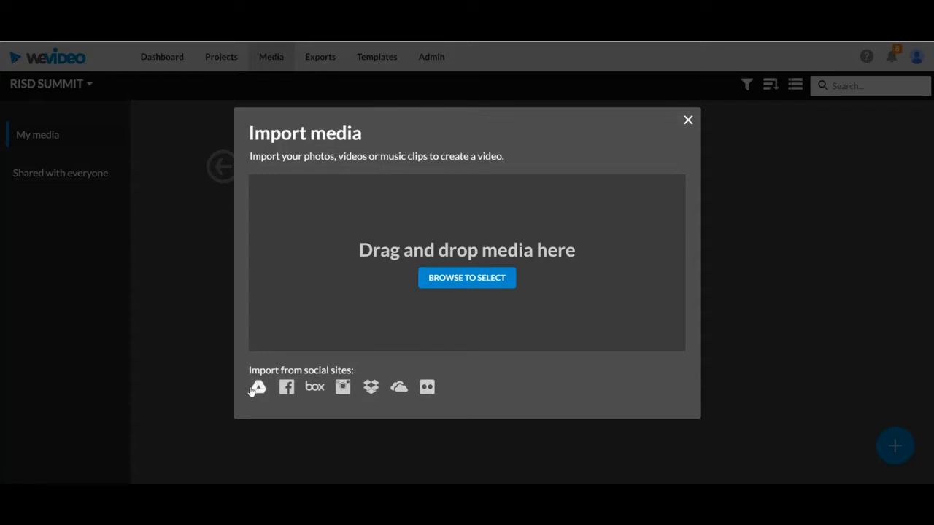
{"action": "left_click", "coordinate": [471, 283]}
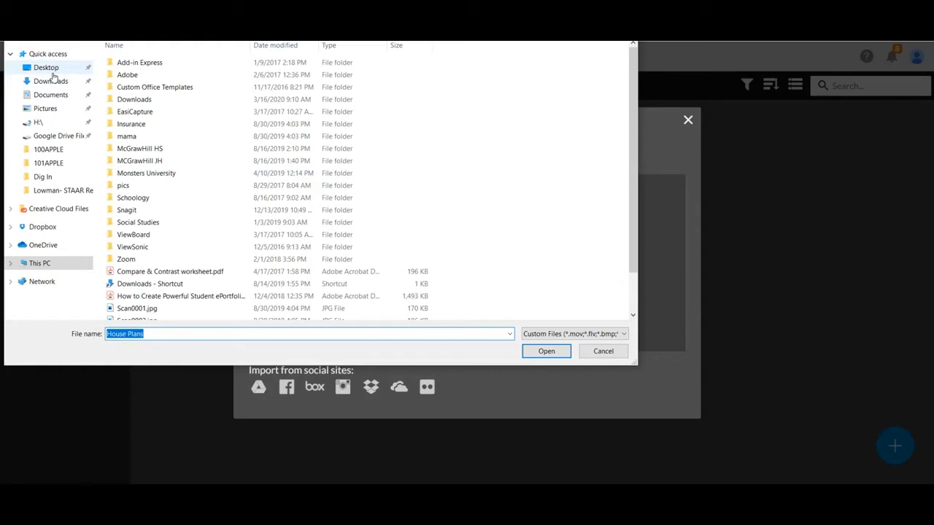
{"action": "left_click", "coordinate": [45, 111]}
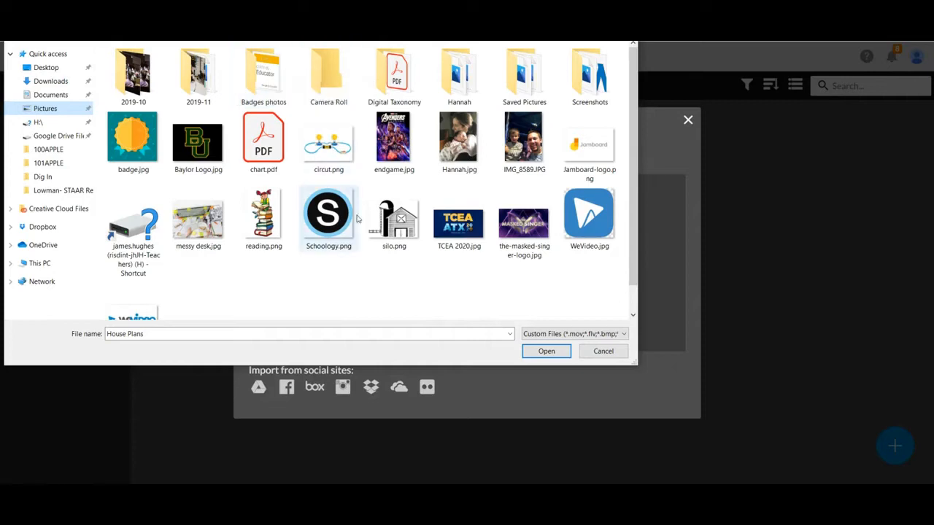
{"action": "double_click", "coordinate": [461, 228]}
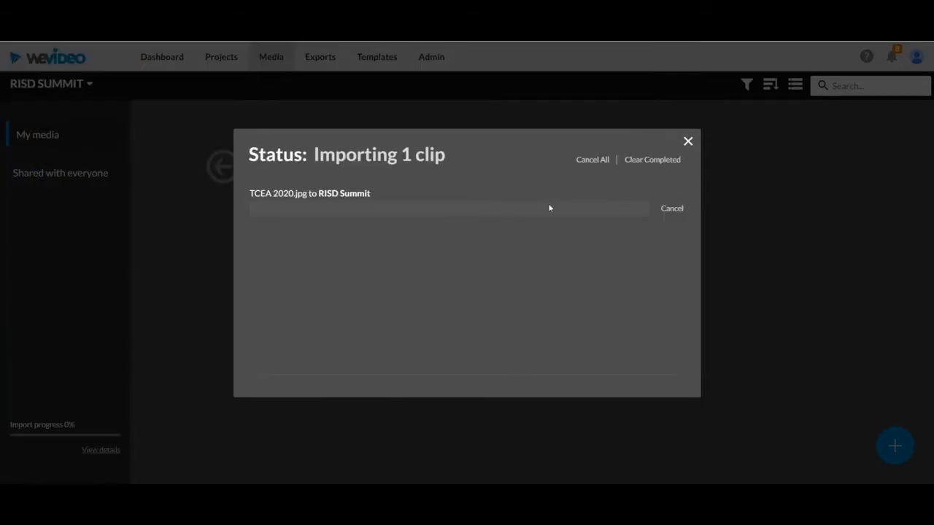
{"action": "left_click", "coordinate": [828, 429]}
Import the-masked-singer-logo.jpg from the computer into the RISD Summit media folder.
{"action": "left_click", "coordinate": [895, 445]}
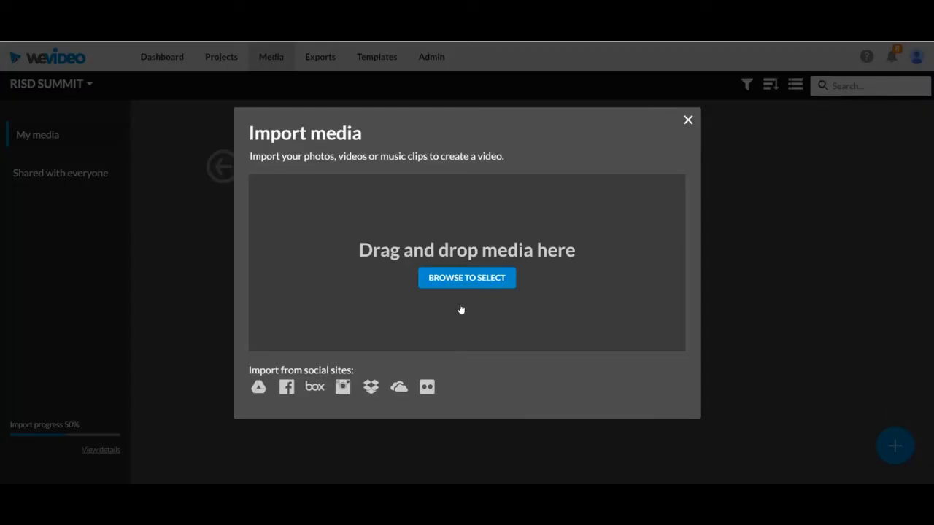
{"action": "left_click", "coordinate": [460, 281]}
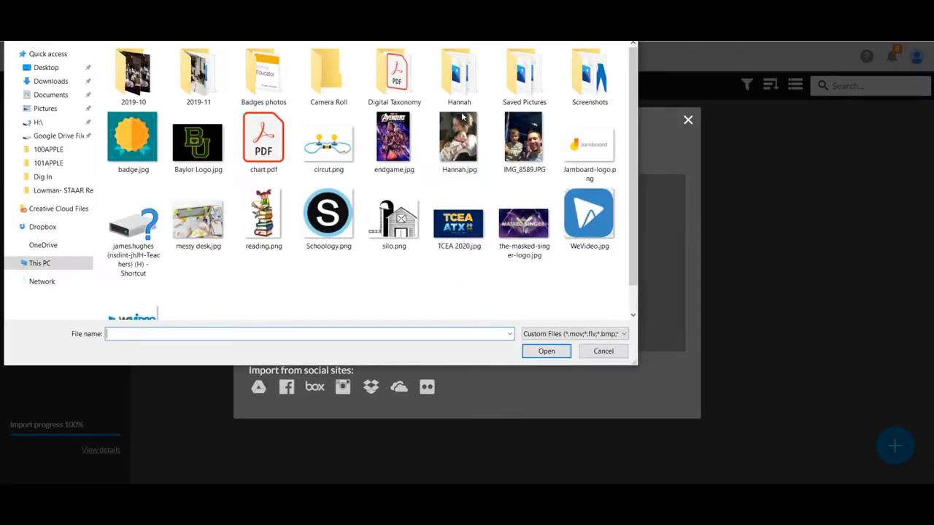
{"action": "double_click", "coordinate": [520, 227]}
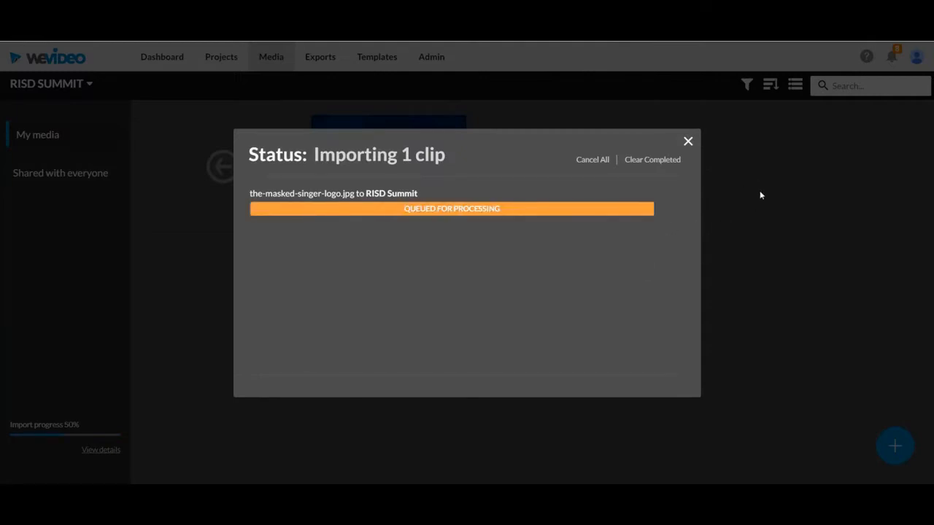
{"action": "left_click", "coordinate": [758, 237]}
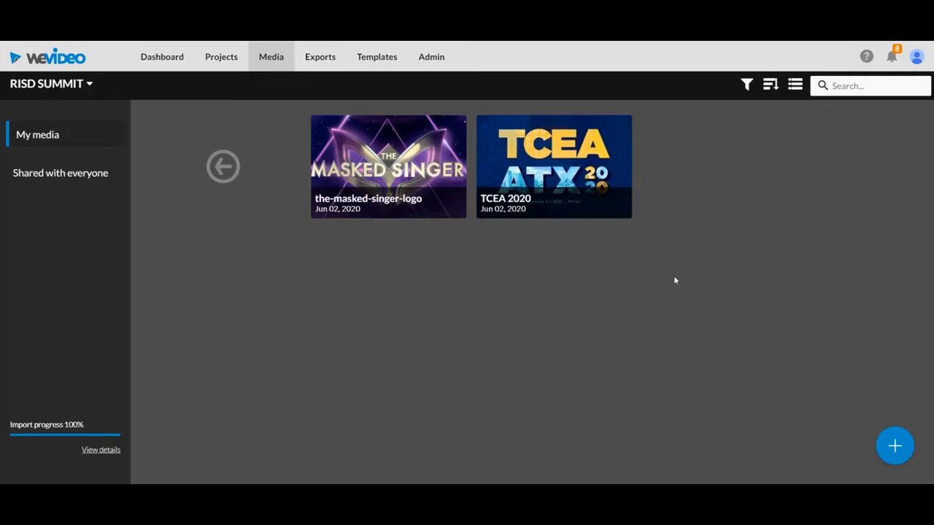
Import the video "nep-fqte-fzs (2020-04-07 at 13:33 GMT-7)" from the Meet Recordings folder in Google Drive into RISD Summit.
{"action": "left_click", "coordinate": [895, 446]}
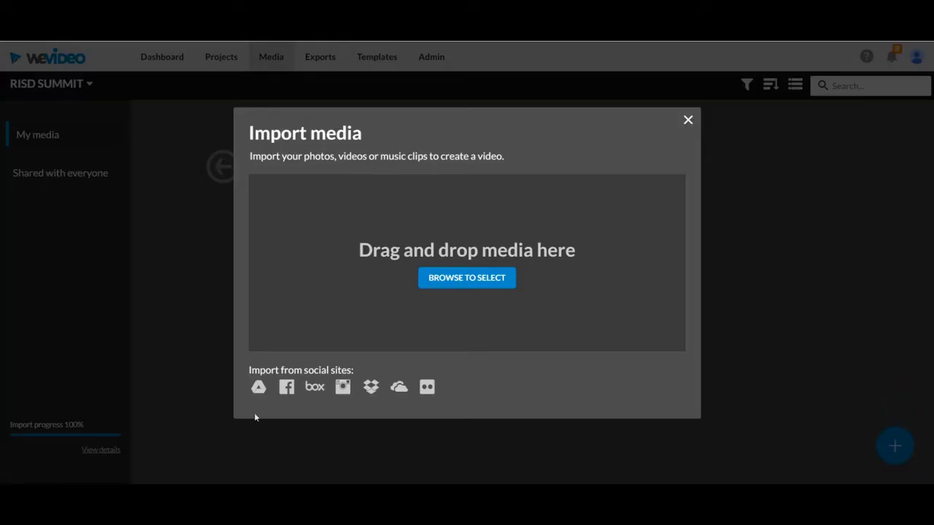
{"action": "left_click", "coordinate": [259, 386]}
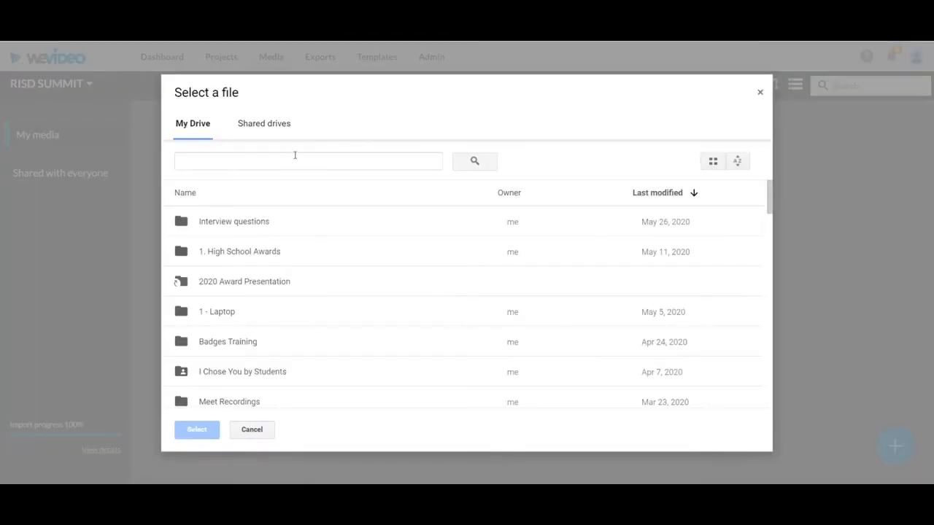
{"action": "scroll", "coordinate": [256, 334], "scroll_direction": "down", "scroll_amount": 1}
{"action": "scroll", "coordinate": [256, 334], "scroll_direction": "down", "scroll_amount": 1}
{"action": "double_click", "coordinate": [243, 334]}
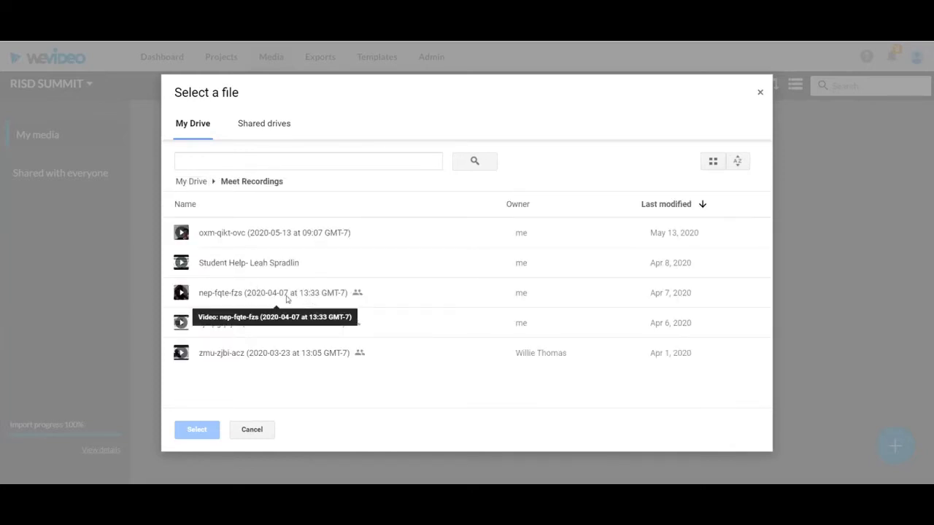
{"action": "double_click", "coordinate": [243, 293]}
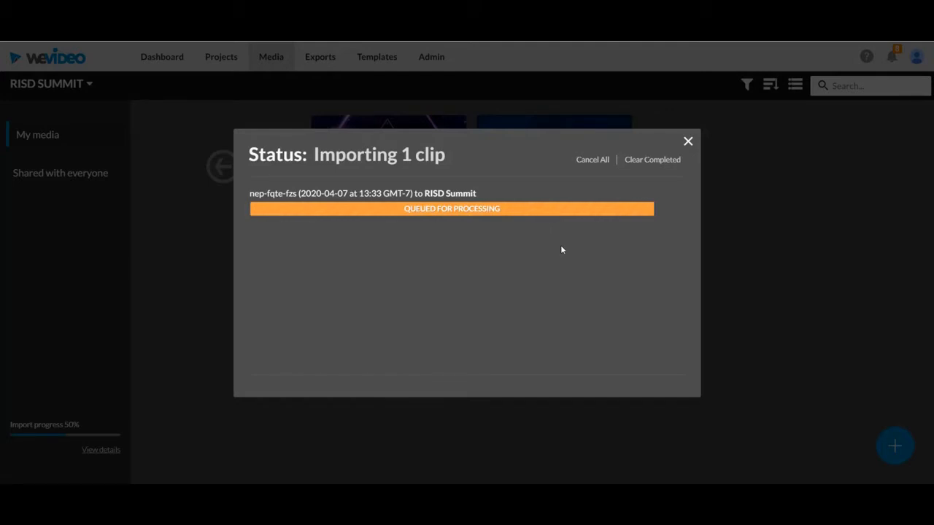
{"action": "left_click", "coordinate": [153, 133]}
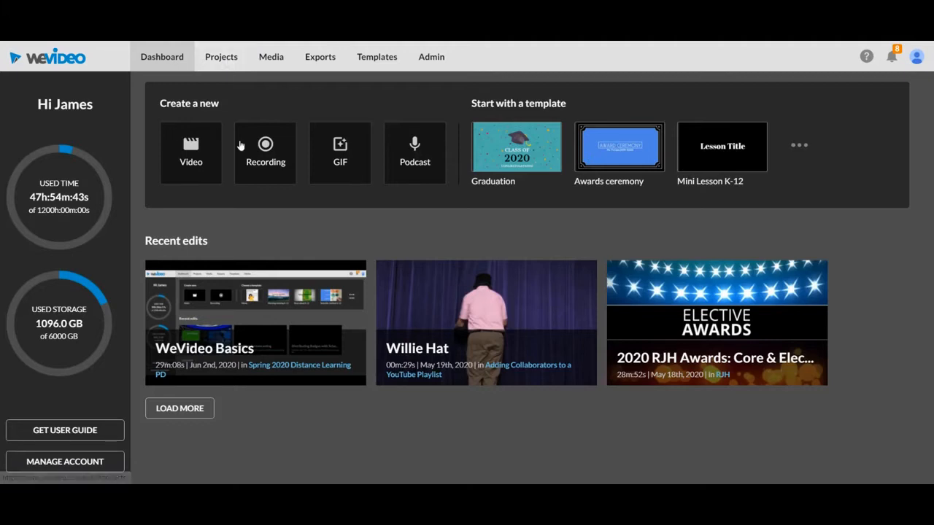
Create a new folder named "RISD SUmmit" in My projects.
{"action": "left_click", "coordinate": [223, 57]}
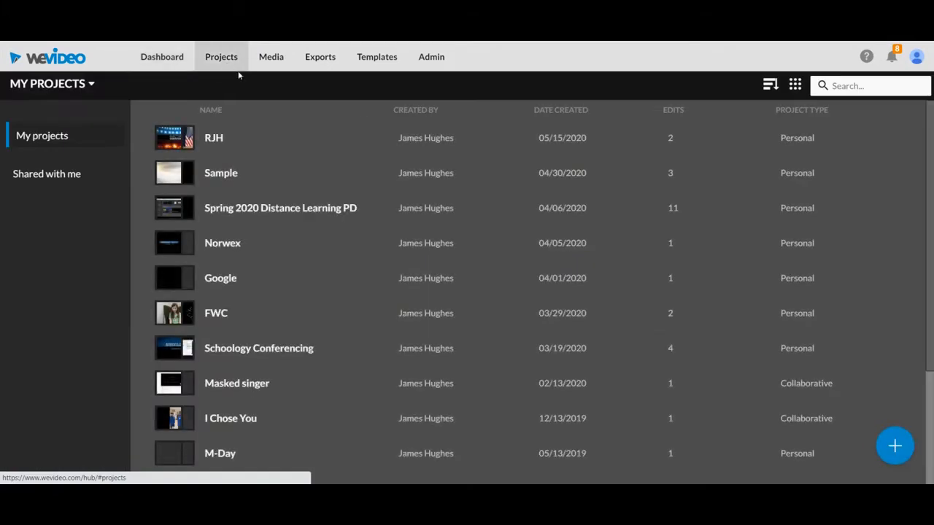
{"action": "mouse_move", "coordinate": [879, 451]}
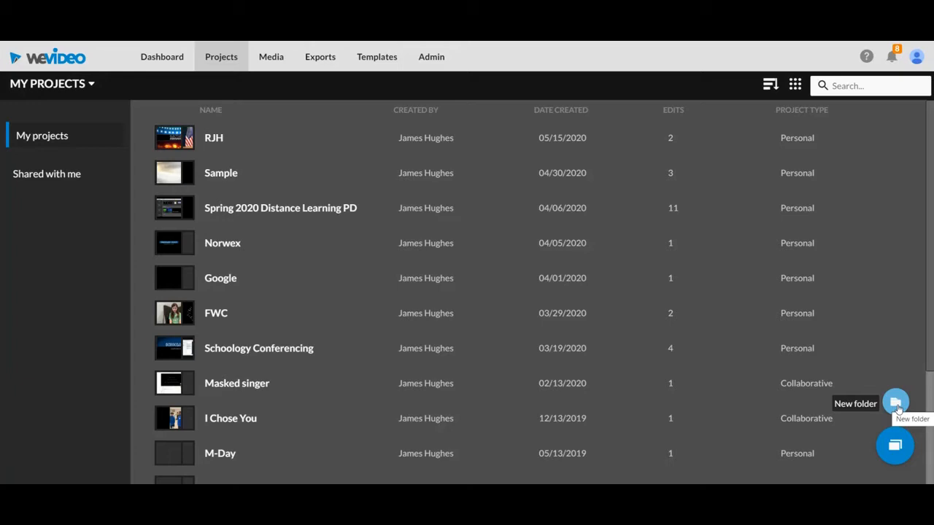
{"action": "left_click", "coordinate": [896, 403]}
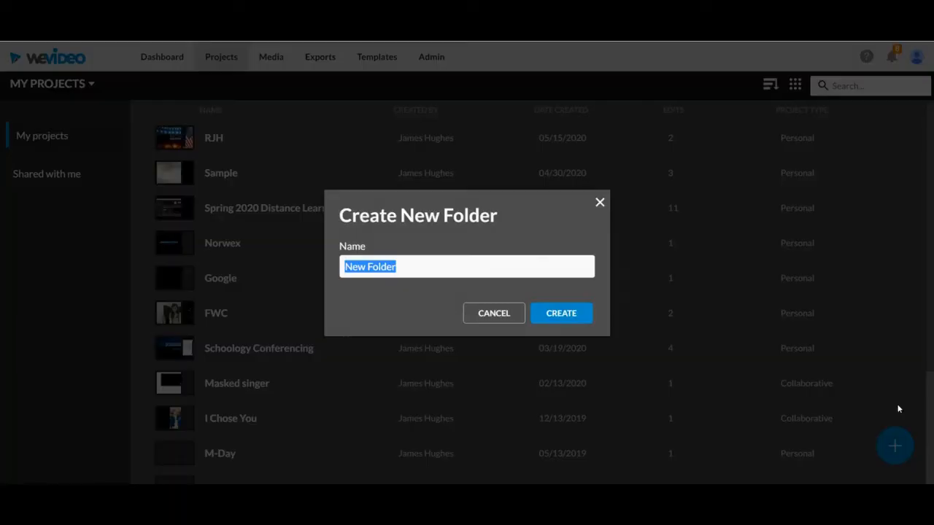
{"action": "type", "text": "RISD SUmmit"}
{"action": "key", "text": "Return"}
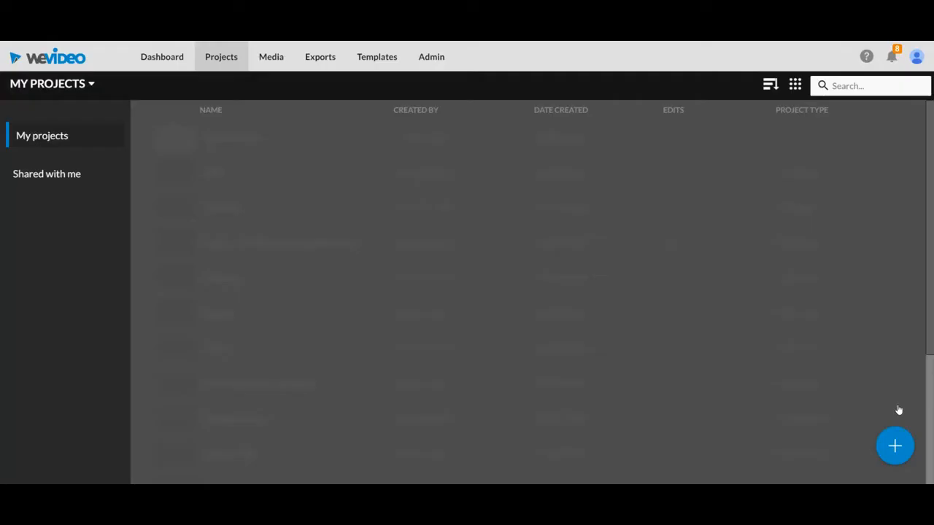
Open the RISD SUmmit project folder and start creating a new project in it.
{"action": "left_click", "coordinate": [277, 131]}
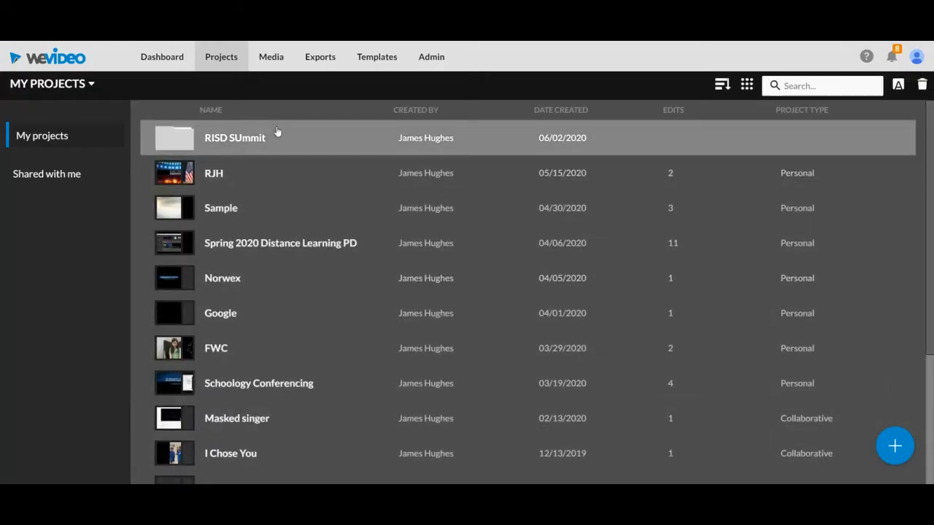
{"action": "double_click", "coordinate": [278, 131]}
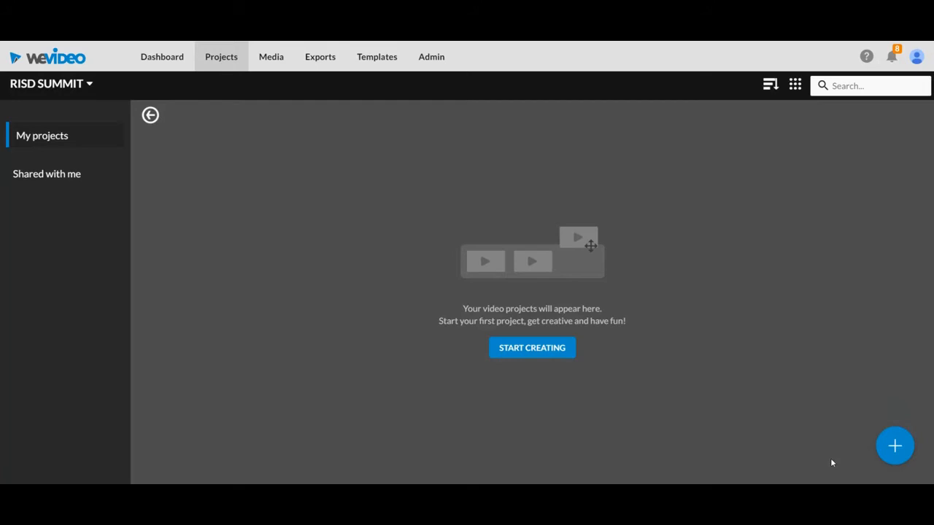
{"action": "left_click", "coordinate": [888, 451]}
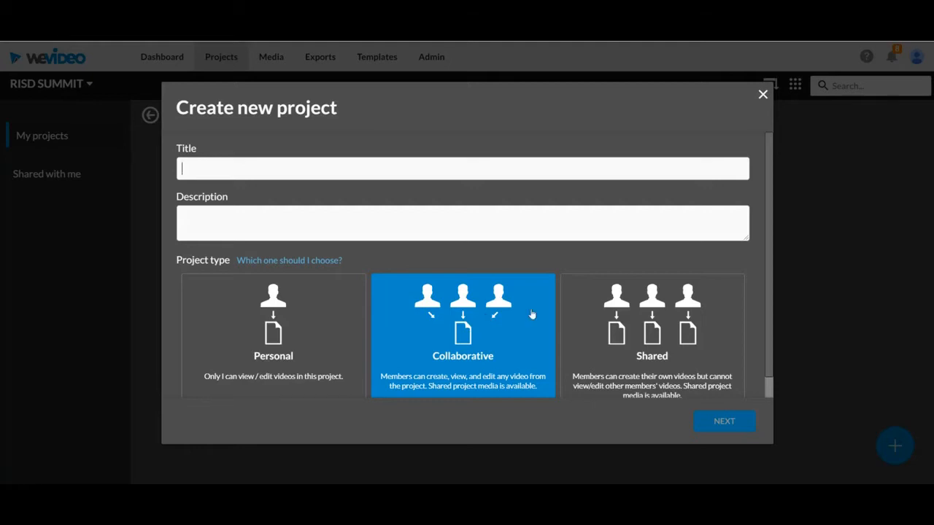
Choose the Shared project type and open the help article on which project type to choose.
{"action": "left_click", "coordinate": [661, 337]}
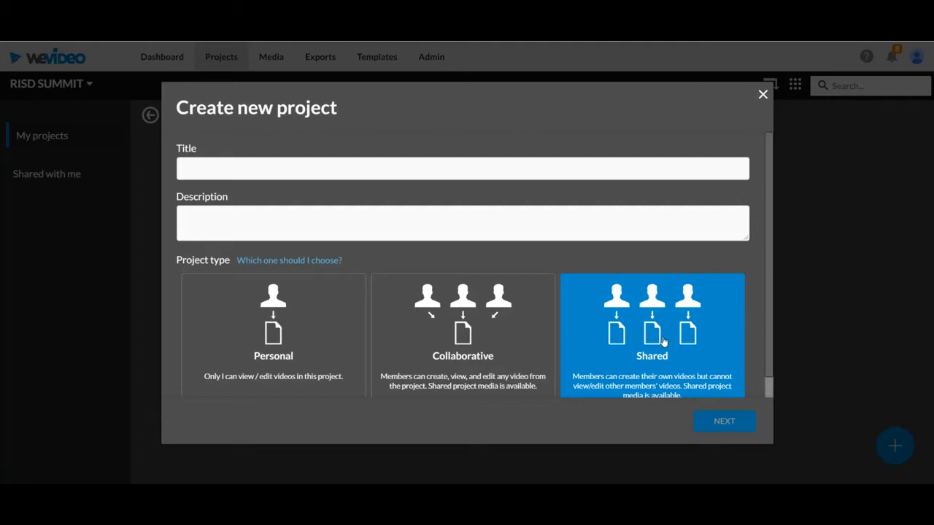
{"action": "left_click", "coordinate": [312, 260]}
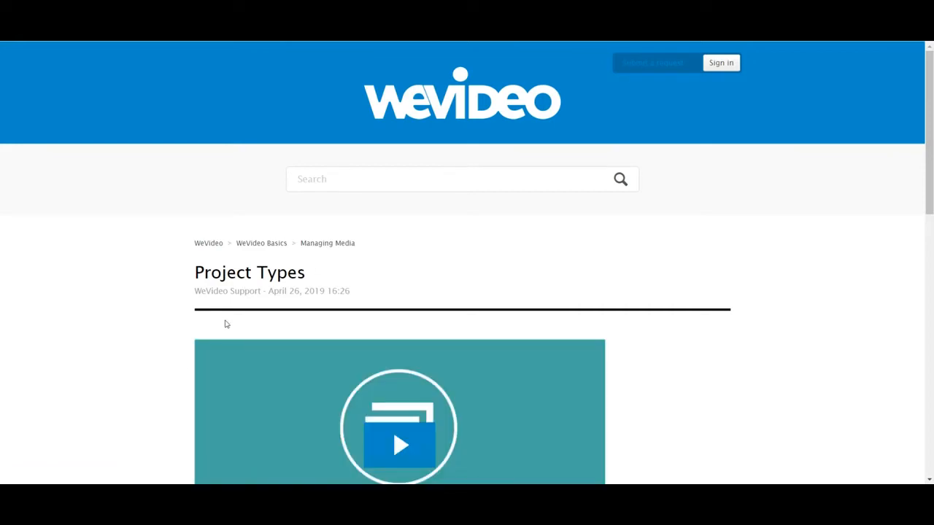
Read the Project Types article's descriptions of Personal, Collaborative and Shared projects.
{"action": "scroll", "coordinate": [226, 324], "scroll_direction": "down", "scroll_amount": 3}
{"action": "scroll", "coordinate": [226, 324], "scroll_direction": "down", "scroll_amount": 1}
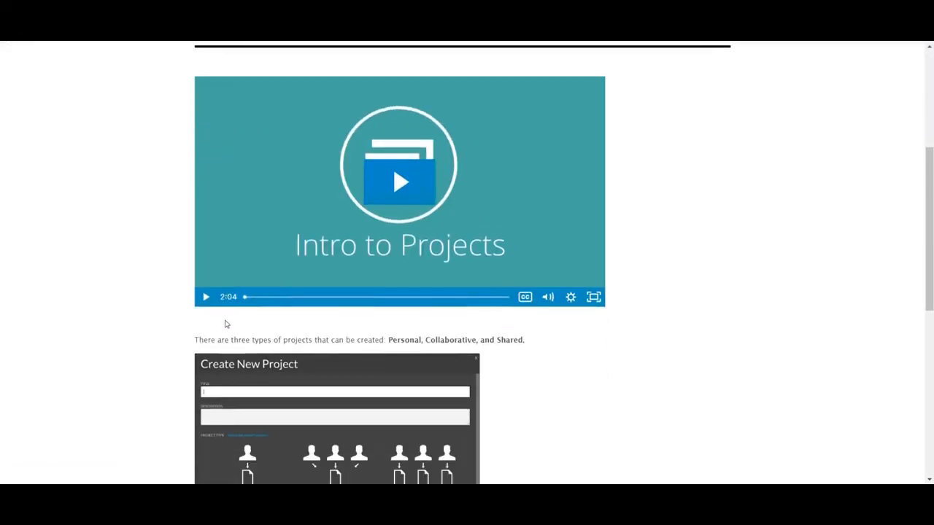
{"action": "scroll", "coordinate": [299, 209], "scroll_direction": "down", "scroll_amount": 2}
{"action": "scroll", "coordinate": [300, 209], "scroll_direction": "down", "scroll_amount": 4}
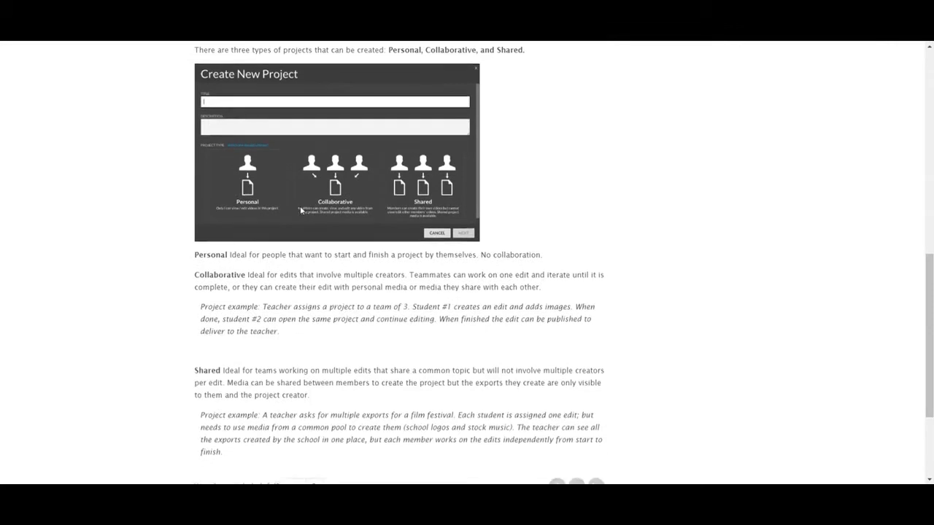
{"action": "key", "text": "Home"}
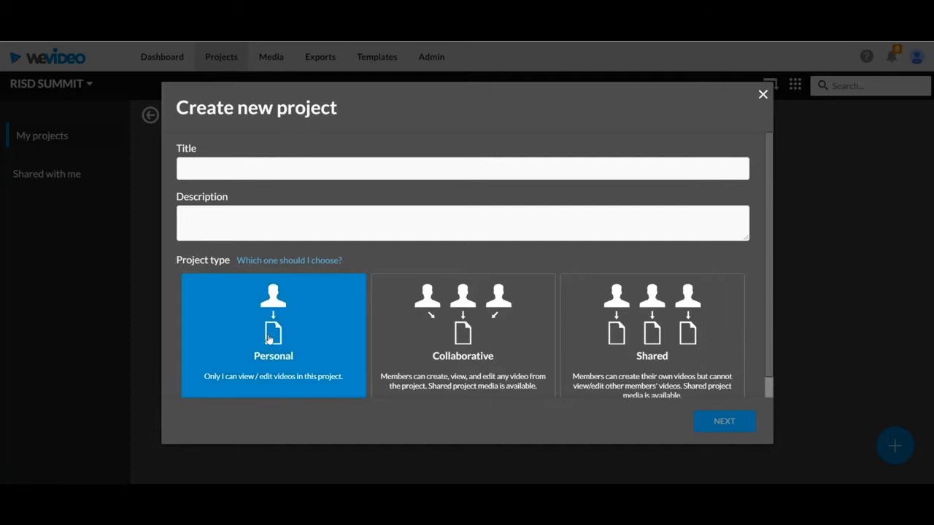
Create a Personal project titled "RISD Summit" without adding any media to it.
{"action": "left_click", "coordinate": [230, 170]}
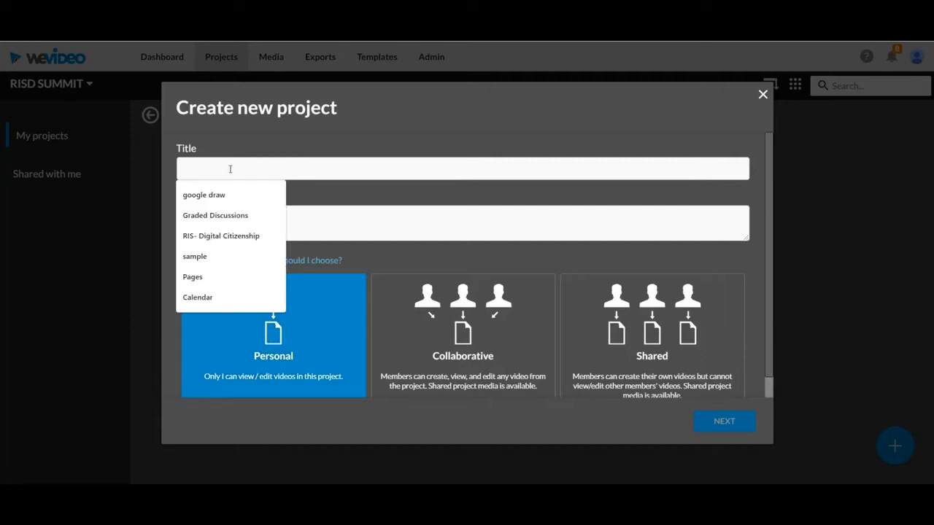
{"action": "type", "text": "RISD Summit"}
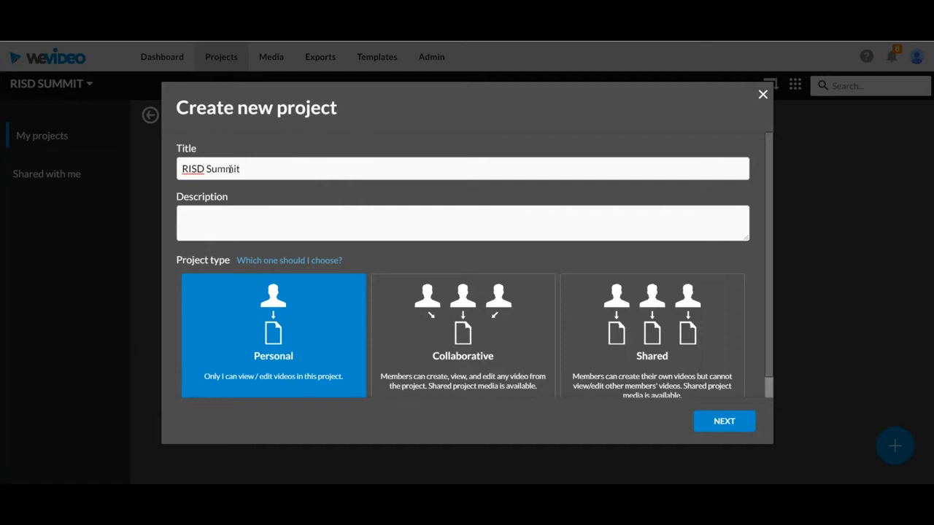
{"action": "key", "text": "Return"}
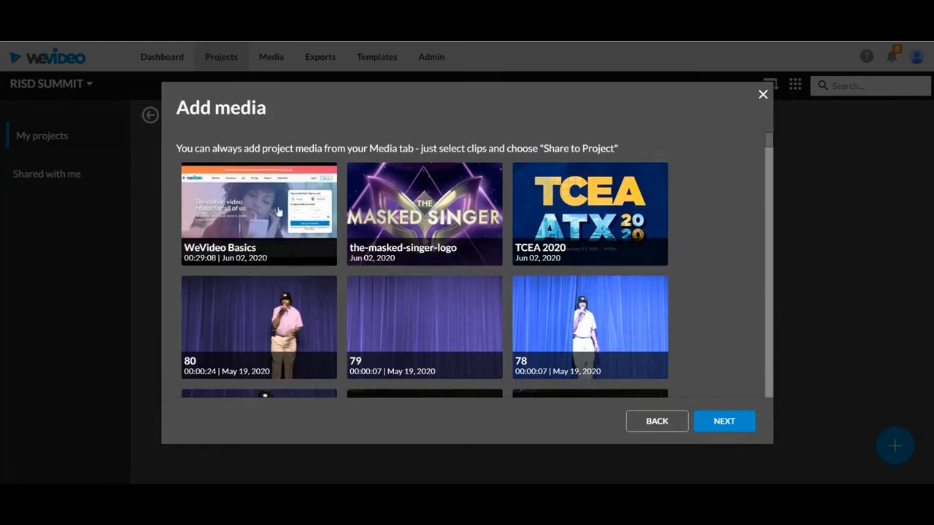
{"action": "scroll", "coordinate": [523, 202], "scroll_direction": "down", "scroll_amount": 15}
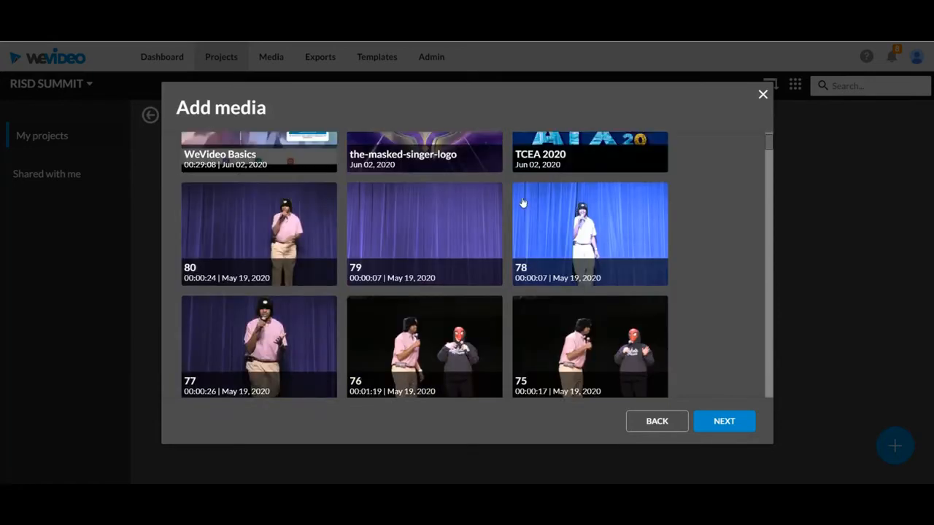
{"action": "scroll", "coordinate": [523, 202], "scroll_direction": "down", "scroll_amount": 10}
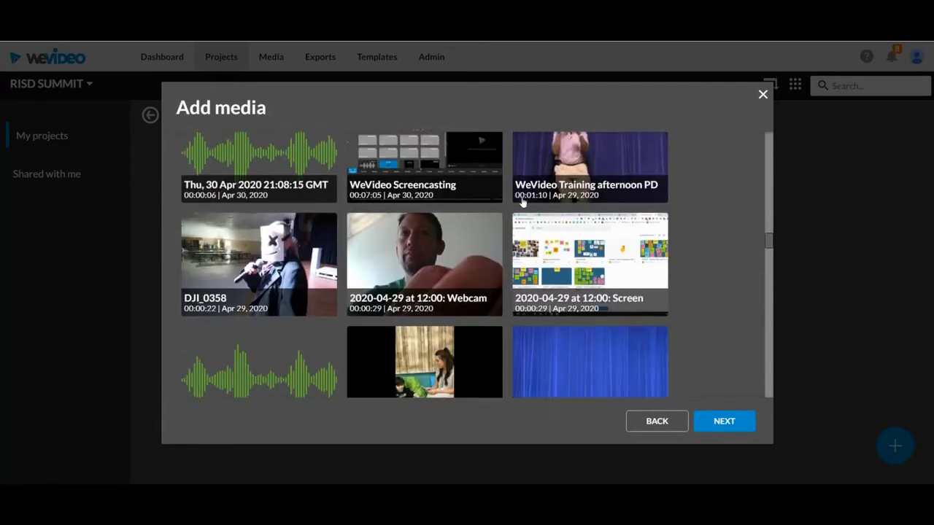
{"action": "scroll", "coordinate": [523, 202], "scroll_direction": "down", "scroll_amount": 10}
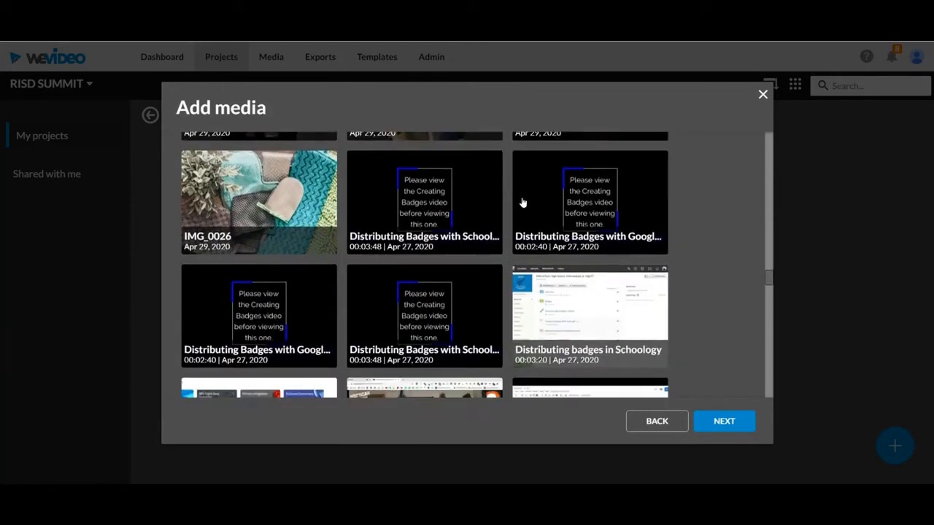
{"action": "scroll", "coordinate": [522, 202], "scroll_direction": "up", "scroll_amount": 15}
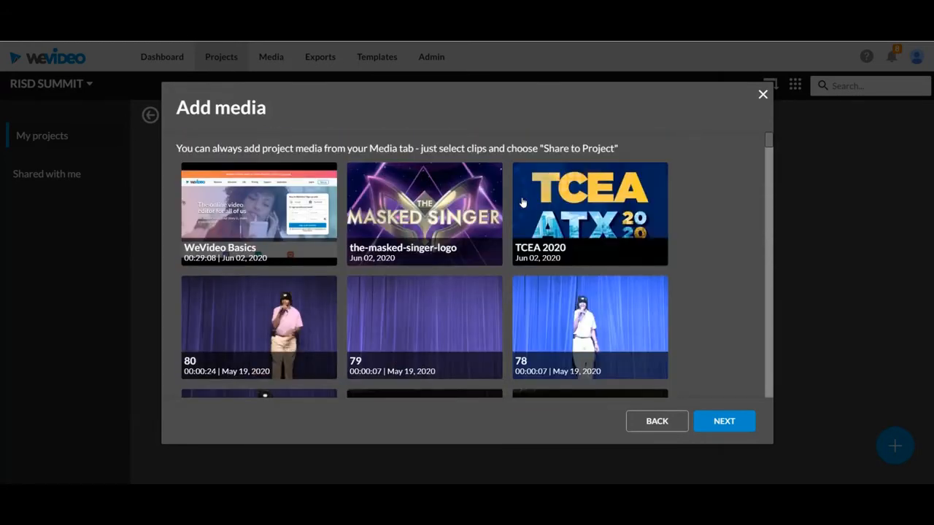
{"action": "left_click", "coordinate": [722, 420]}
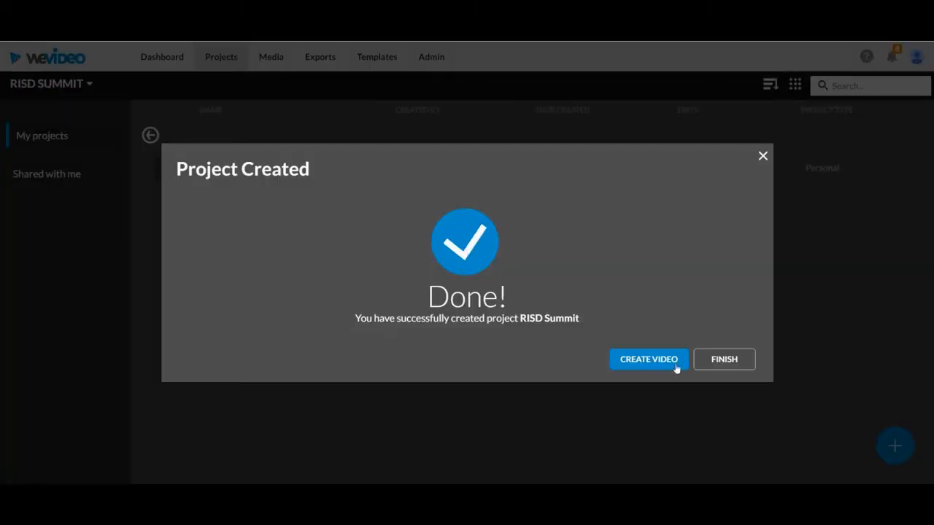
Start a new video in the RISD Summit project from a blank edit.
{"action": "left_click", "coordinate": [649, 359]}
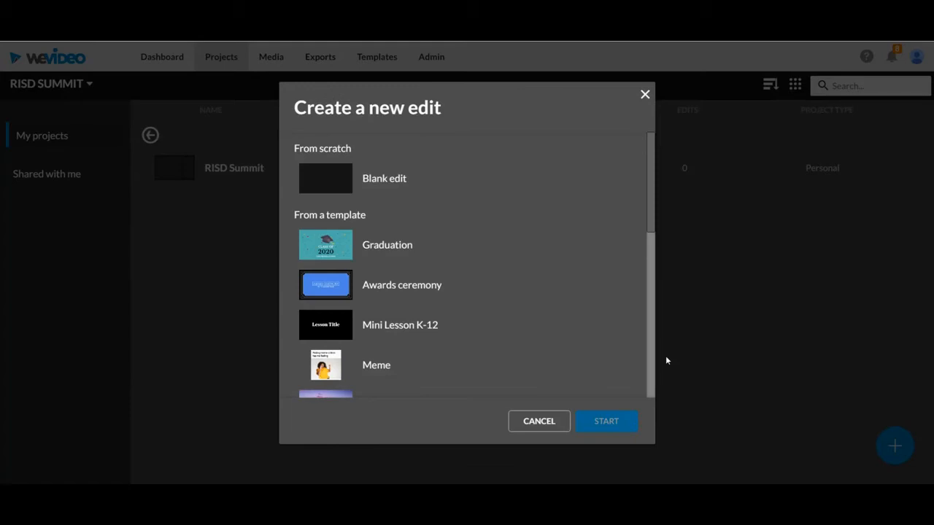
{"action": "scroll", "coordinate": [347, 286], "scroll_direction": "down", "scroll_amount": 2}
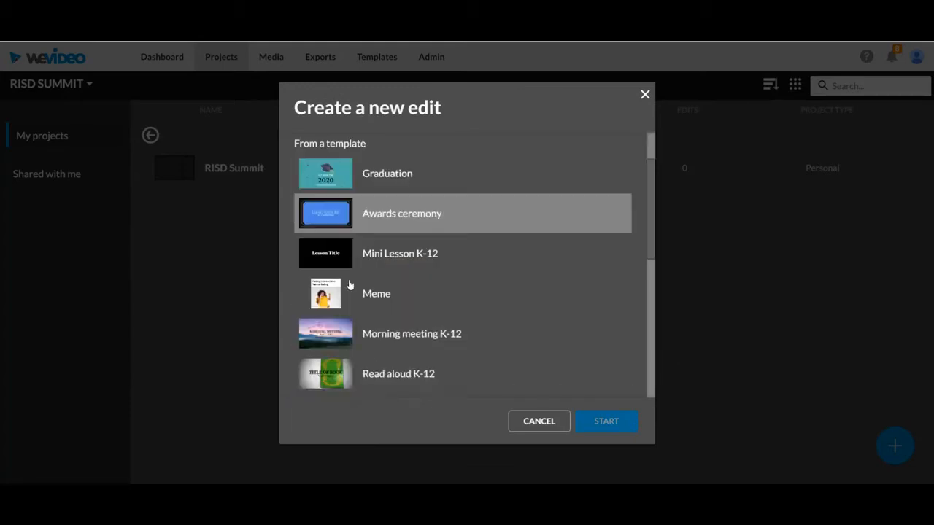
{"action": "scroll", "coordinate": [348, 286], "scroll_direction": "up", "scroll_amount": 2}
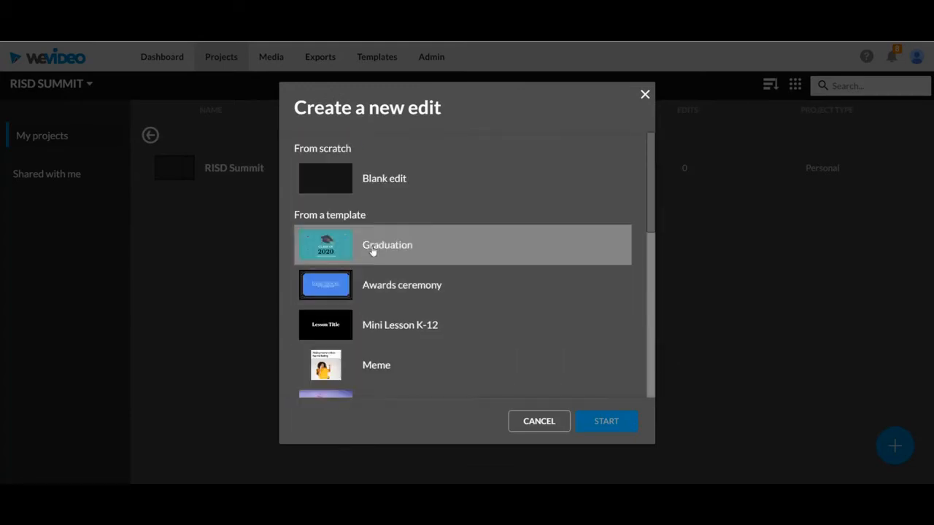
{"action": "left_click", "coordinate": [366, 181]}
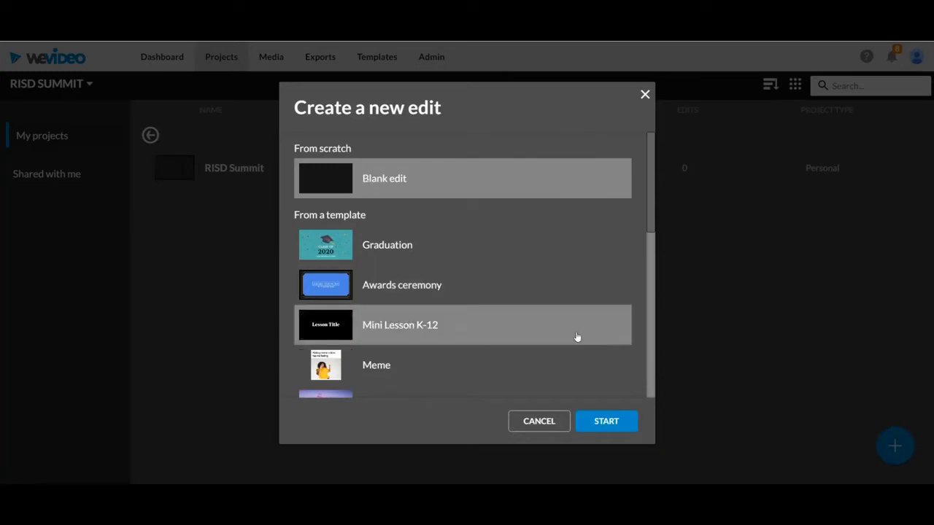
{"action": "left_click", "coordinate": [605, 423]}
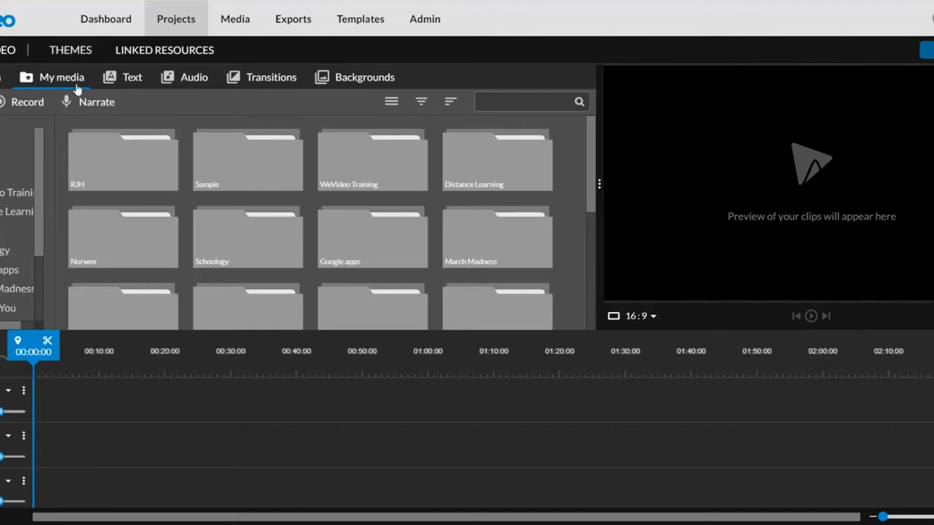
Look through the folders and clips in My media and view the Import media options.
{"action": "scroll", "coordinate": [176, 294], "scroll_direction": "down", "scroll_amount": 5}
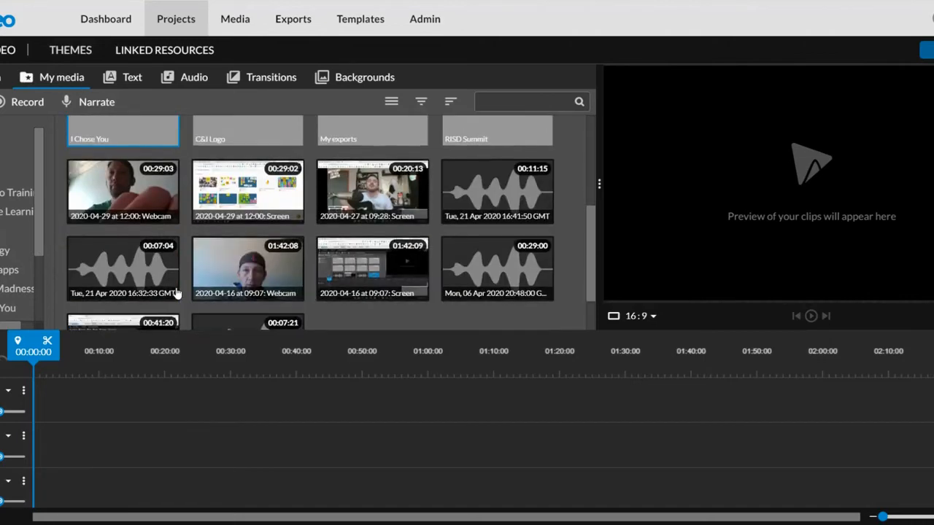
{"action": "scroll", "coordinate": [176, 294], "scroll_direction": "up", "scroll_amount": 5}
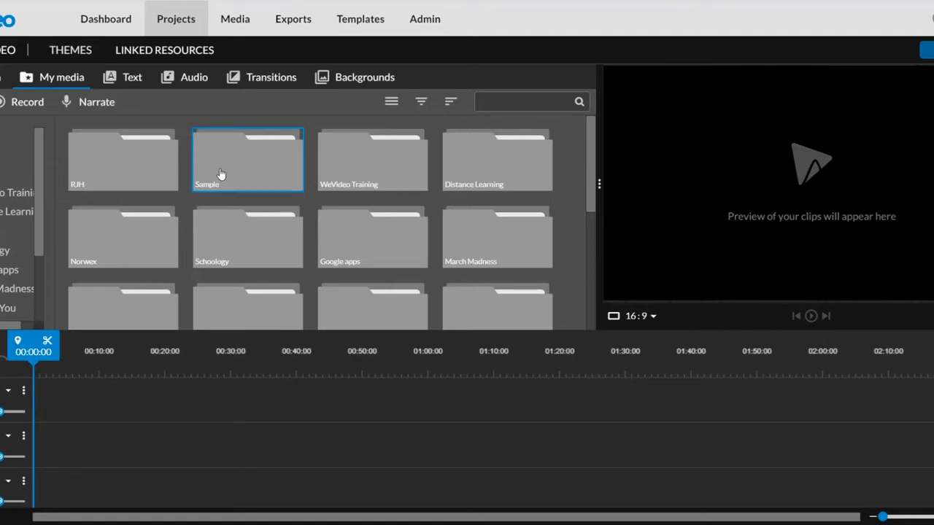
{"action": "left_click", "coordinate": [0, 102]}
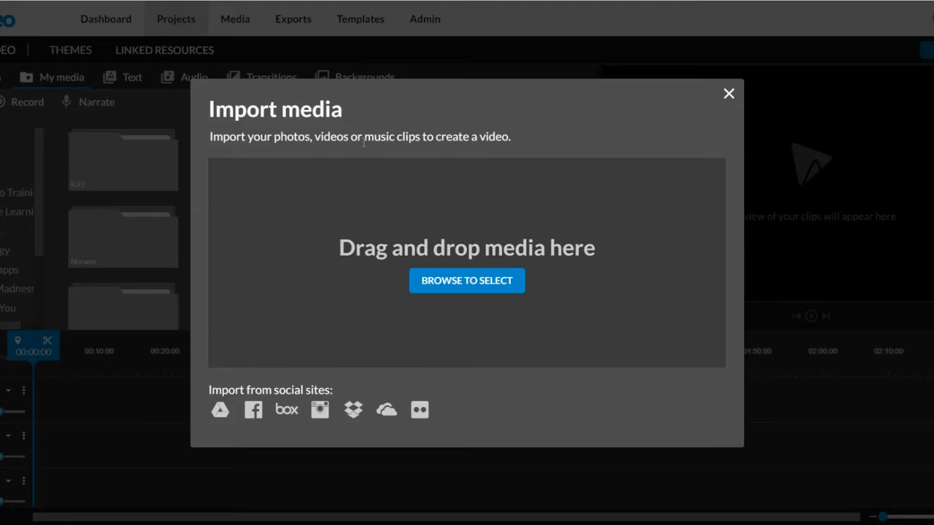
{"action": "left_click", "coordinate": [730, 94]}
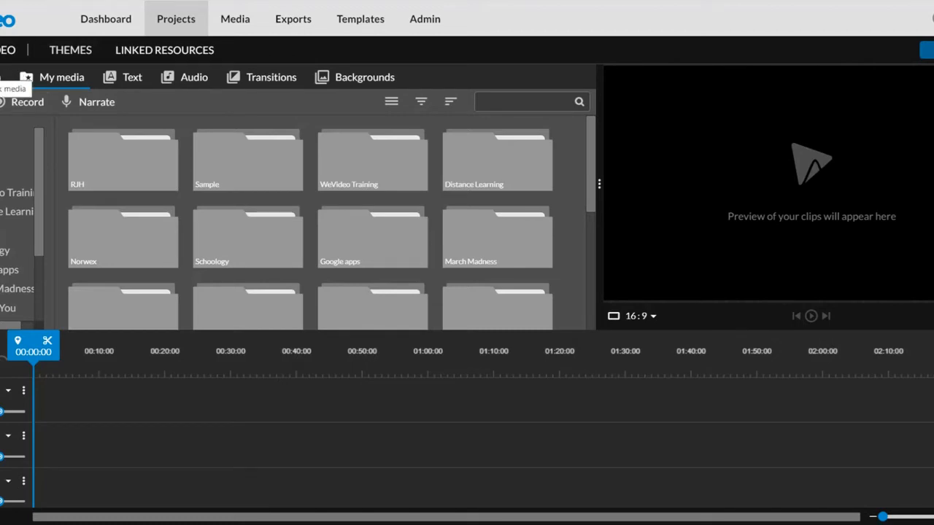
Search the stock media library for "celebration" and filter the results to Videos.
{"action": "left_click", "coordinate": [7, 78]}
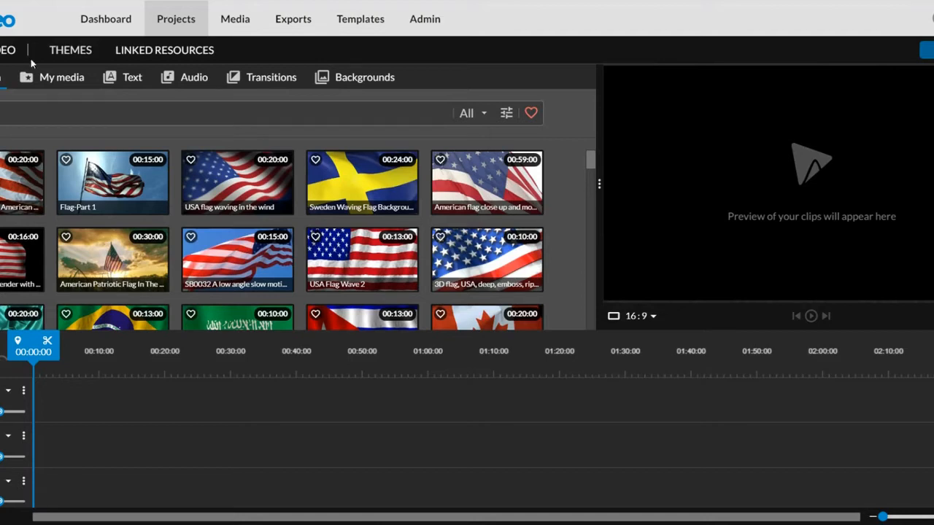
{"action": "left_click", "coordinate": [489, 114]}
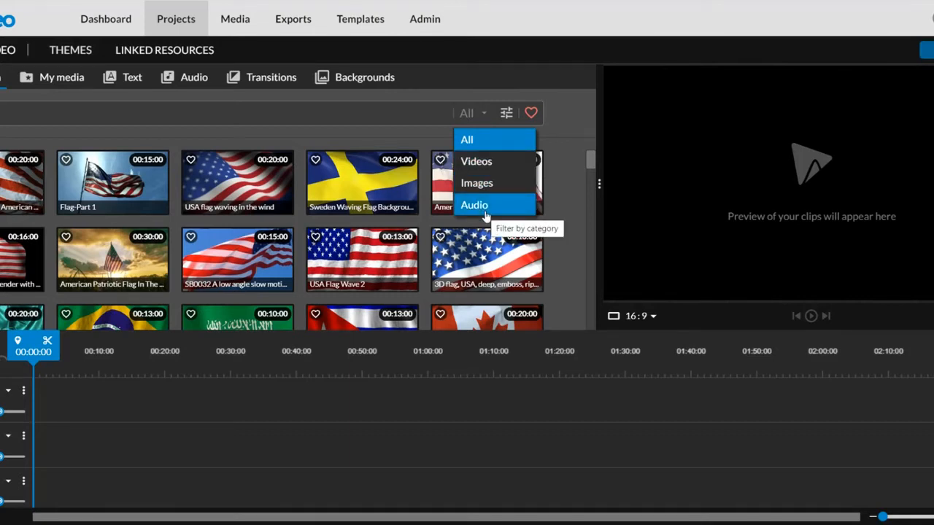
{"action": "left_click", "coordinate": [251, 112]}
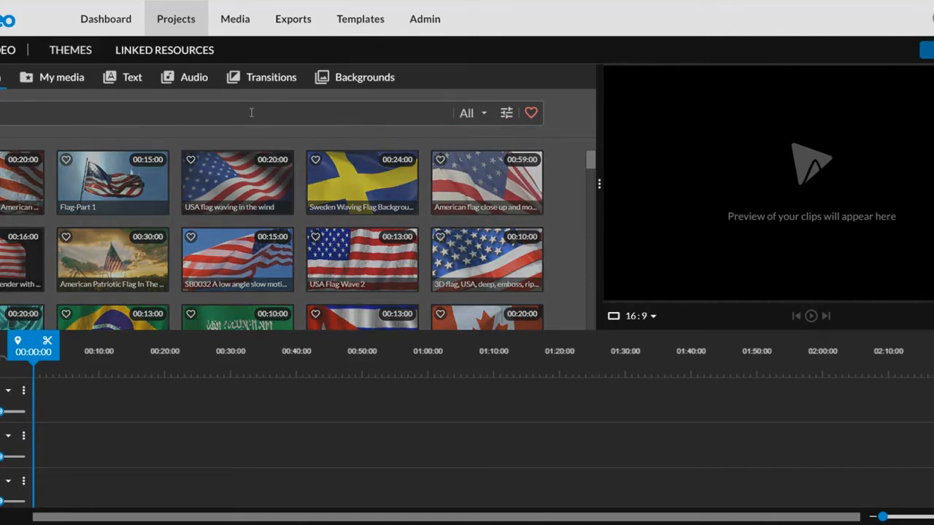
{"action": "type", "text": "o"}
{"action": "key", "text": "BackSpace"}
{"action": "type", "text": "tion"}
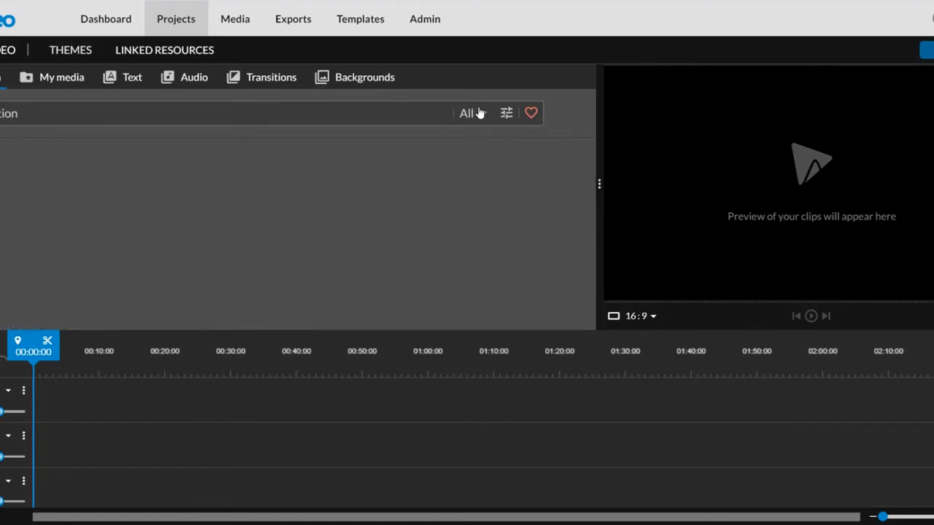
{"action": "left_click", "coordinate": [480, 113]}
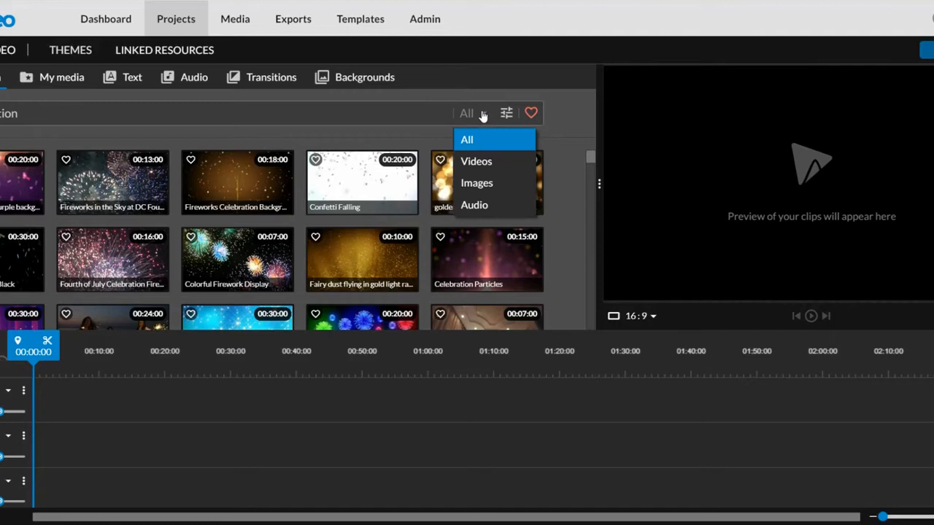
{"action": "left_click", "coordinate": [477, 161]}
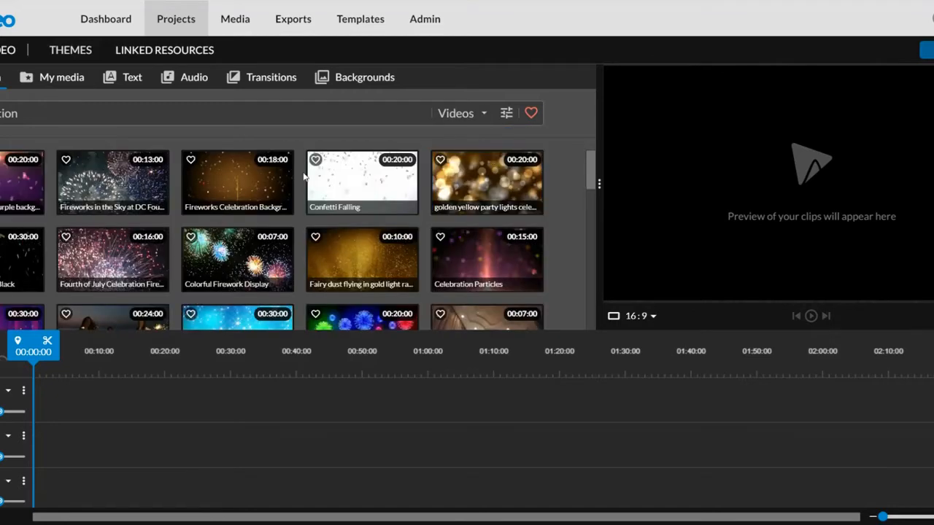
Preview stock clips including Colorful Firework Display, the Fourth of July fireworks, the golden yellow party lights and the 4K holiday fireworks.
{"action": "left_click", "coordinate": [221, 268]}
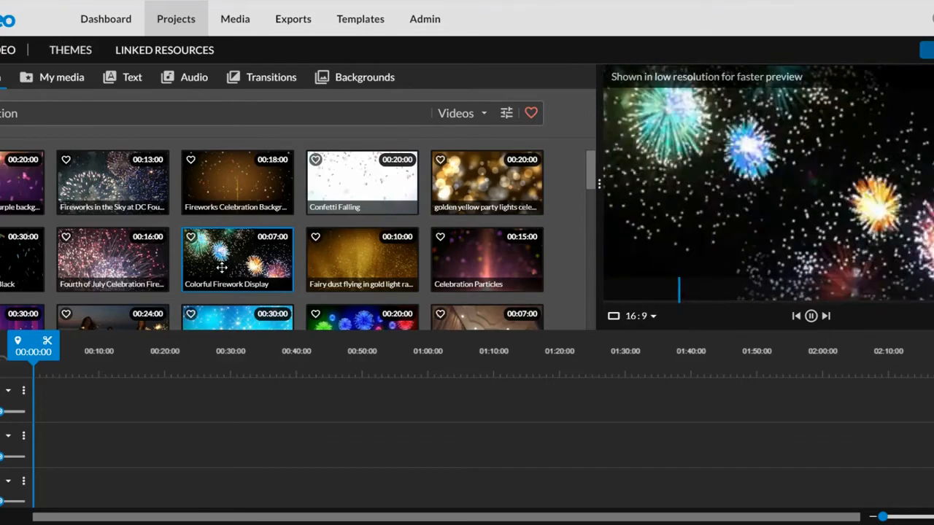
{"action": "left_click", "coordinate": [121, 239]}
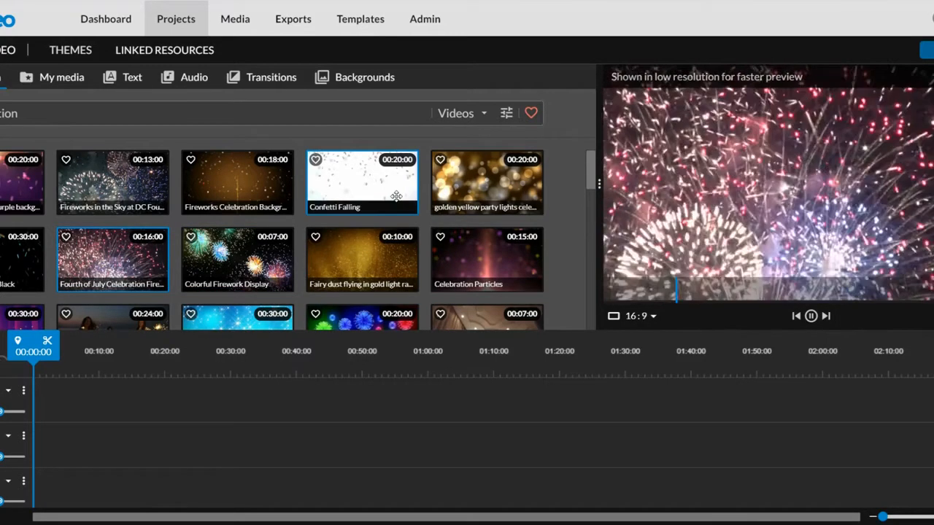
{"action": "left_click", "coordinate": [494, 192]}
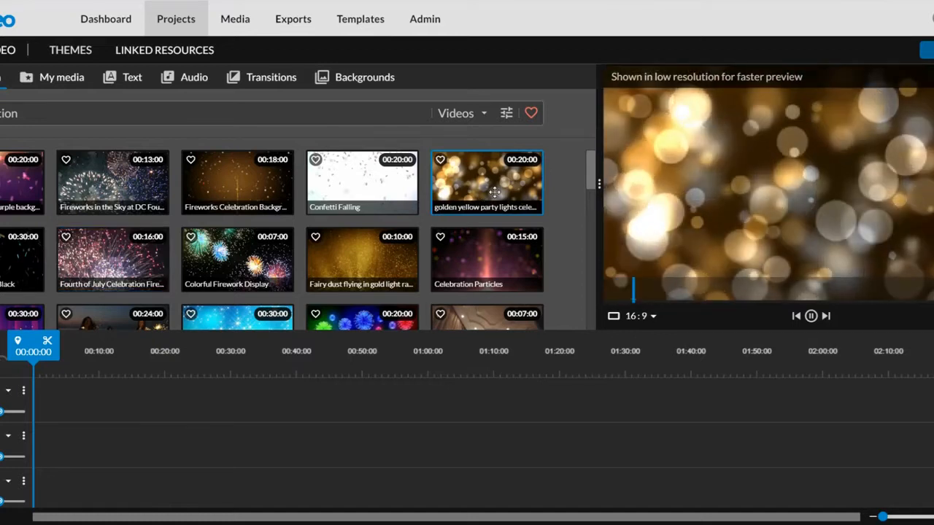
{"action": "scroll", "coordinate": [357, 276], "scroll_direction": "down", "scroll_amount": 2}
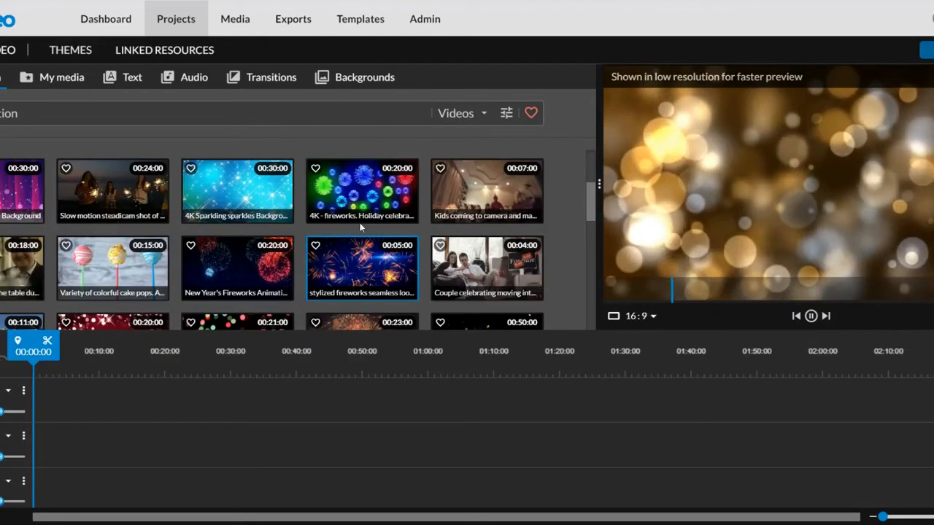
{"action": "left_click", "coordinate": [359, 206]}
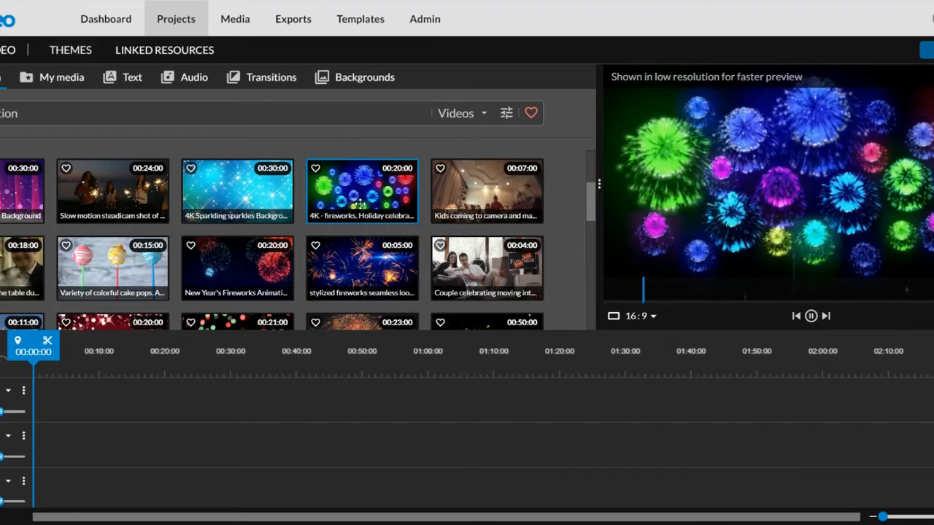
{"action": "scroll", "coordinate": [359, 204], "scroll_direction": "up", "scroll_amount": 1}
{"action": "scroll", "coordinate": [359, 204], "scroll_direction": "up", "scroll_amount": 2}
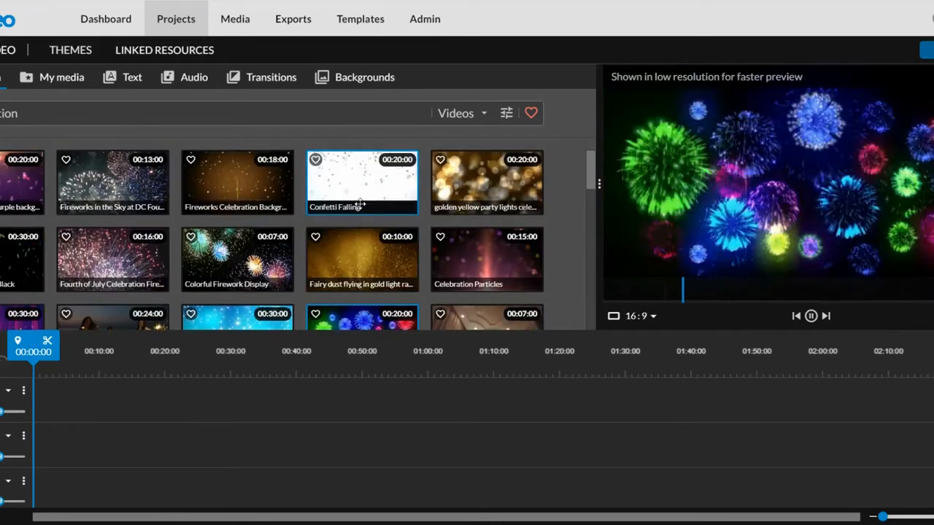
Preview the 13-second Fireworks in the Sky clip and place it at the start of the middle timeline track.
{"action": "left_click", "coordinate": [88, 183]}
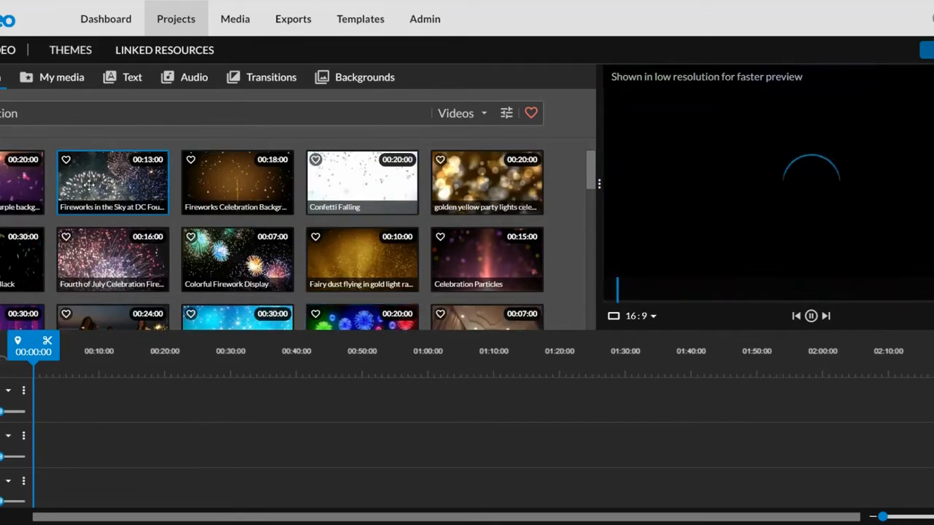
{"action": "left_click_drag", "start_coordinate": [89, 183], "coordinate": [39, 441]}
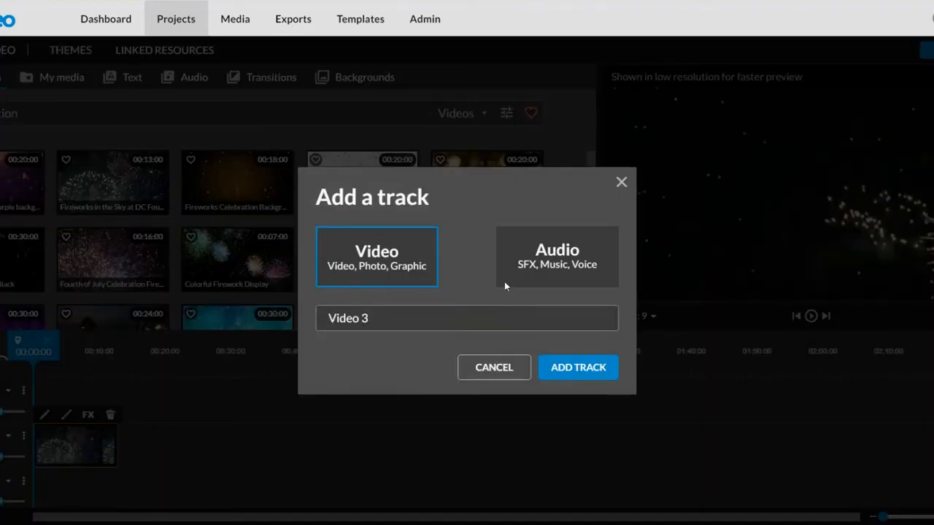
Add a new video track named Video 3 to the timeline, after trying the Audio track type.
{"action": "left_click", "coordinate": [542, 262]}
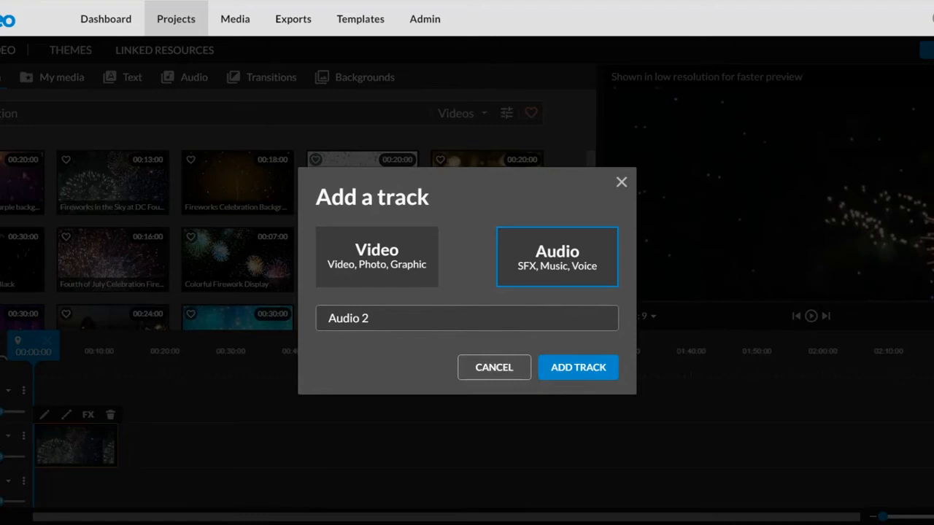
{"action": "left_click", "coordinate": [371, 262]}
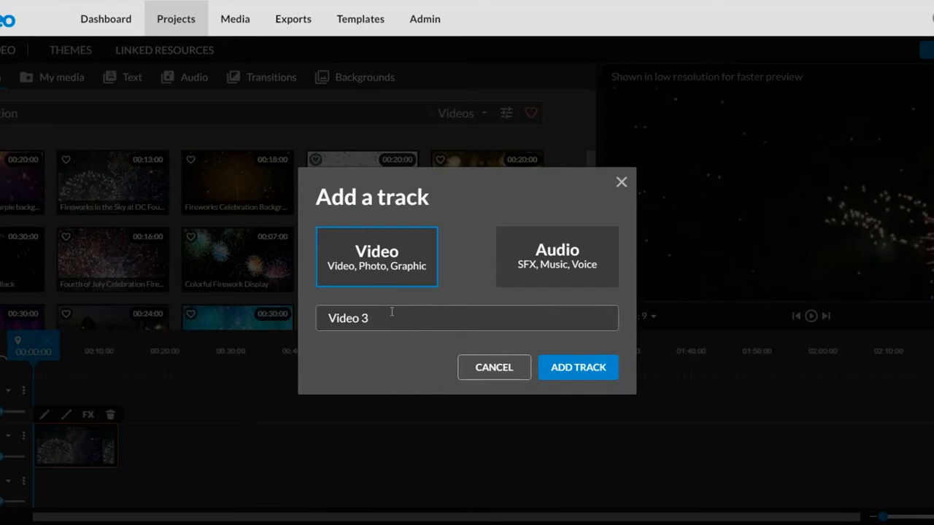
{"action": "left_click", "coordinate": [461, 324]}
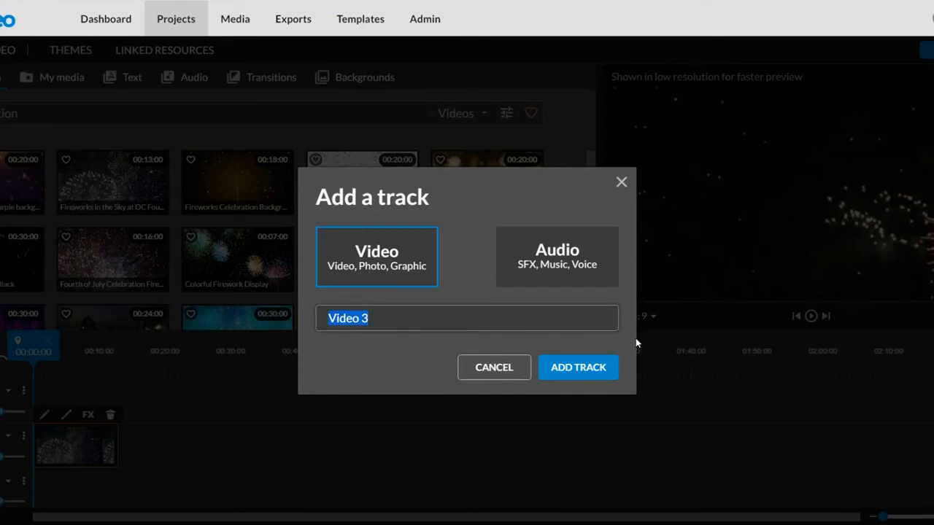
{"action": "left_click", "coordinate": [581, 373]}
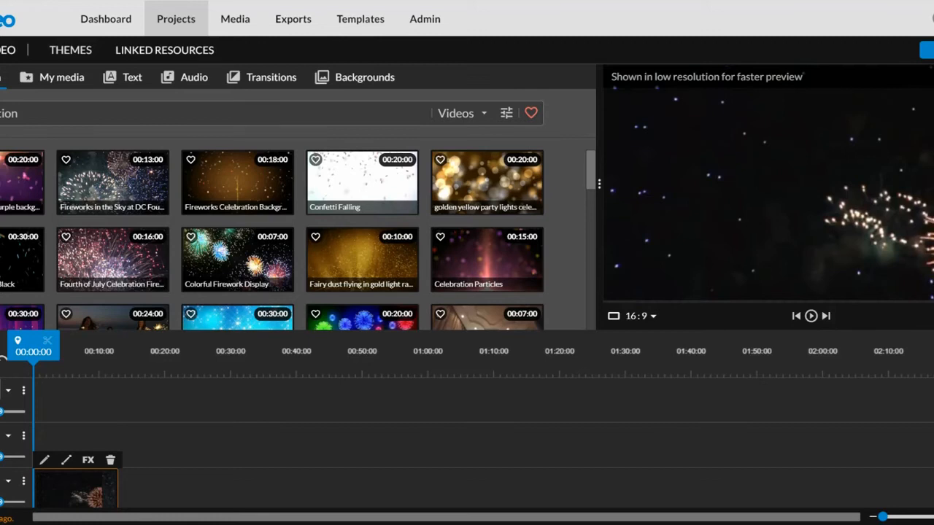
Deselect the fireworks clip and enlarge the timeline area so that all the tracks fit in it.
{"action": "left_click", "coordinate": [103, 399]}
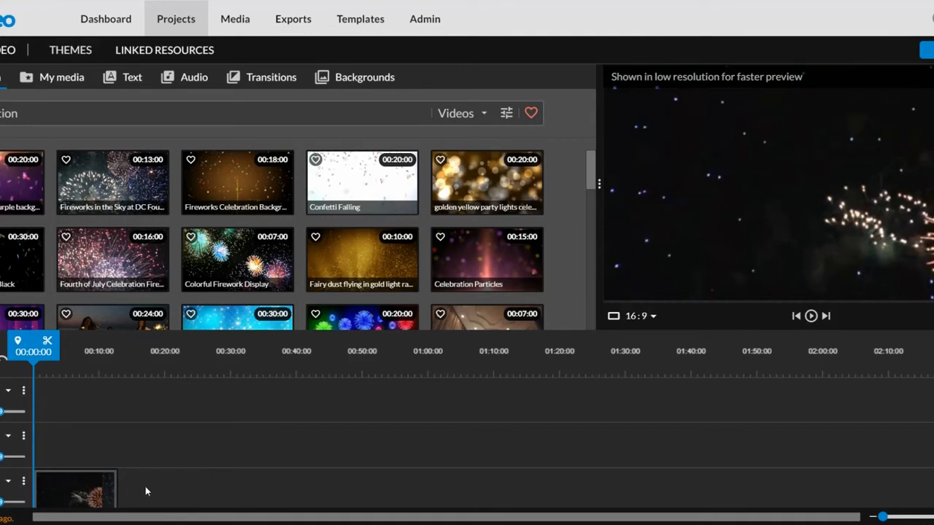
{"action": "scroll", "coordinate": [170, 429], "scroll_direction": "right", "scroll_amount": 1}
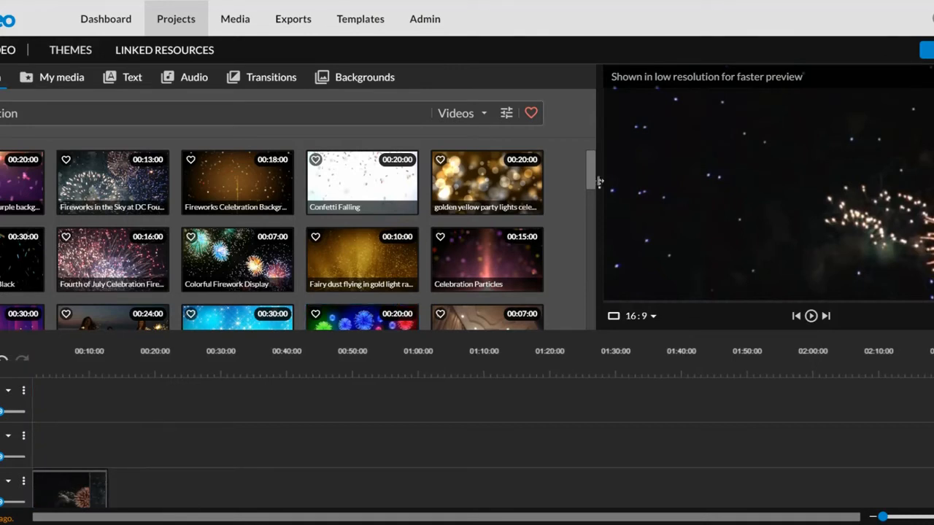
{"action": "scroll", "coordinate": [82, 494], "scroll_direction": "down", "scroll_amount": 2}
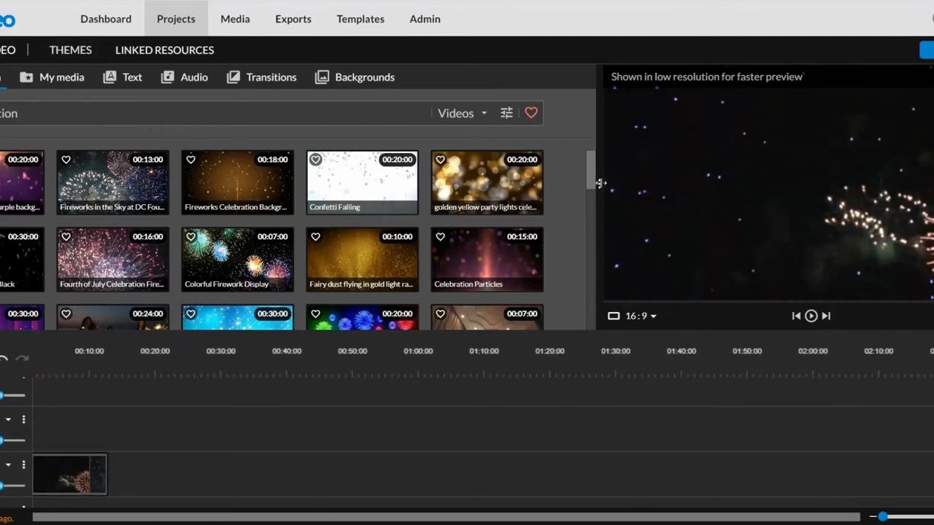
{"action": "left_click_drag", "start_coordinate": [591, 182], "coordinate": [877, 104]}
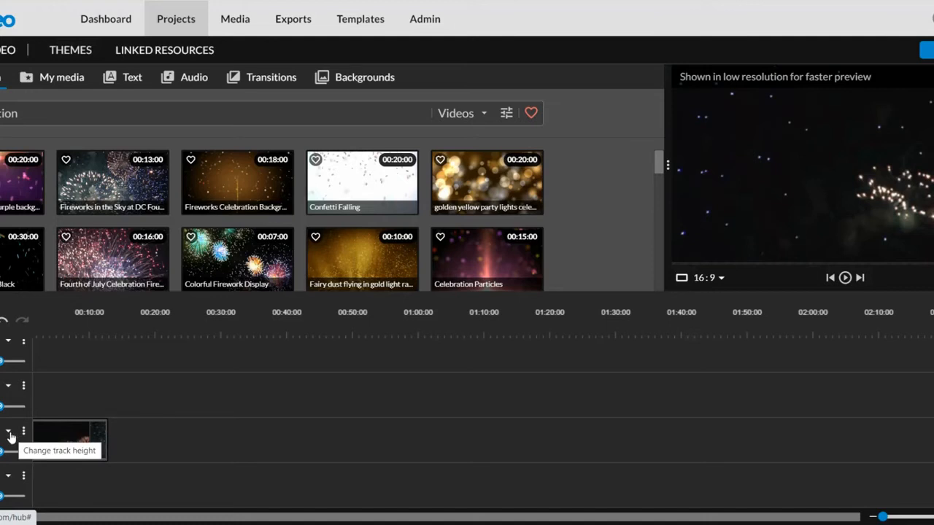
Set the fireworks clip's track and the empty track directly above it to the smallest height, trying the tallest height on the empty one first.
{"action": "left_click", "coordinate": [9, 434]}
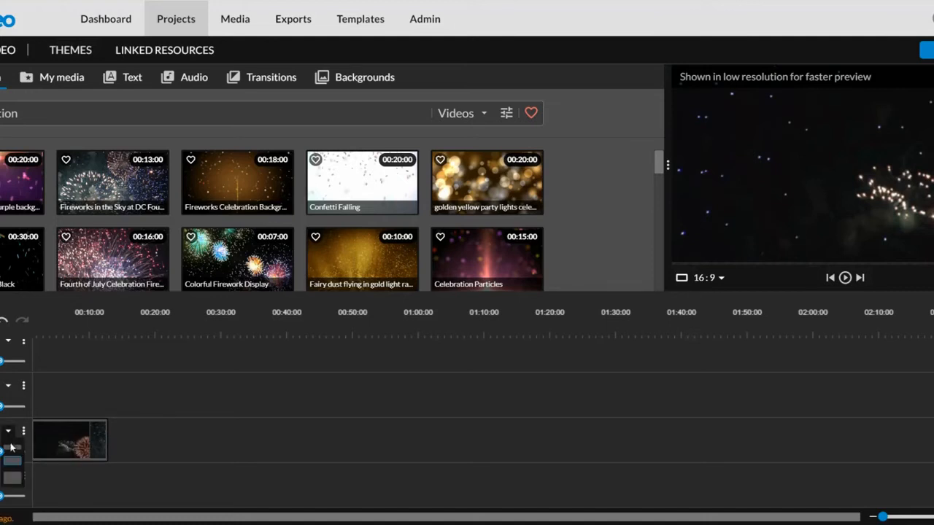
{"action": "left_click", "coordinate": [10, 450]}
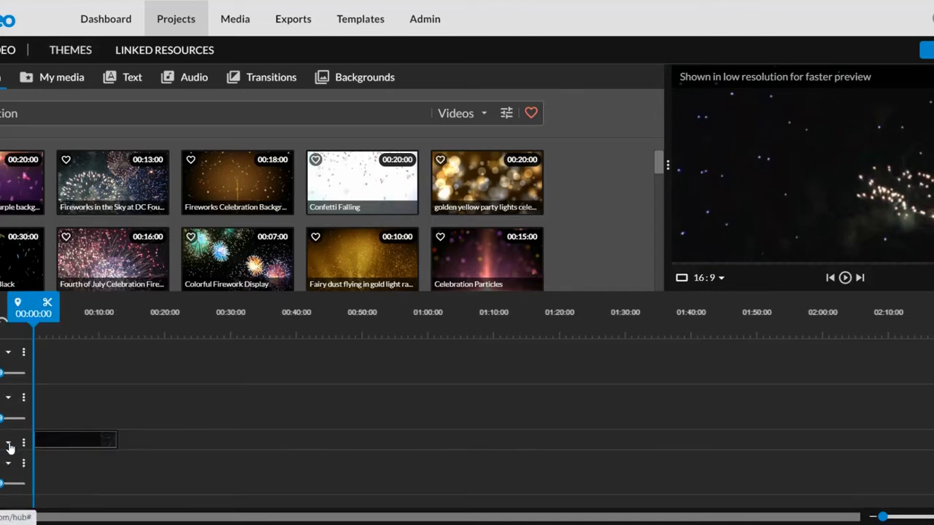
{"action": "left_click", "coordinate": [8, 398]}
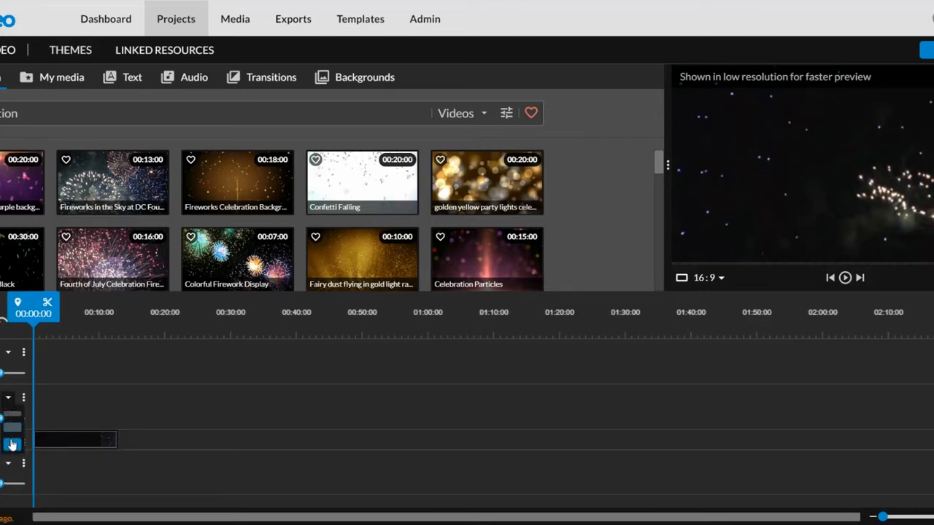
{"action": "left_click", "coordinate": [10, 444]}
{"action": "left_click", "coordinate": [12, 399]}
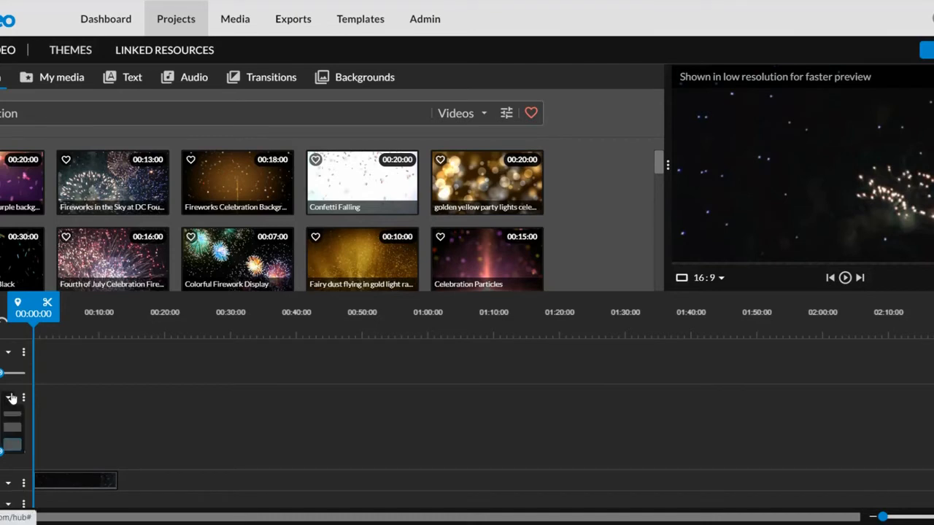
{"action": "left_click", "coordinate": [12, 414]}
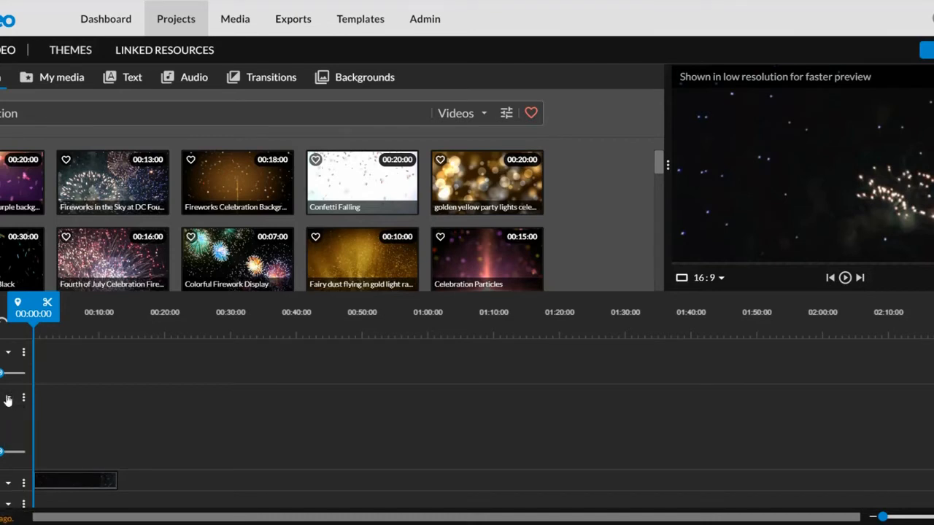
{"action": "left_click", "coordinate": [8, 398]}
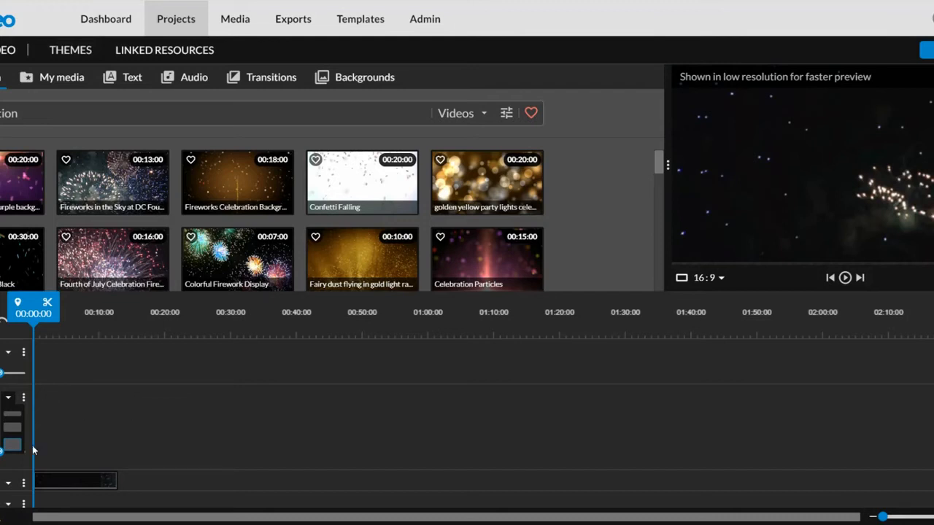
{"action": "left_click", "coordinate": [12, 414]}
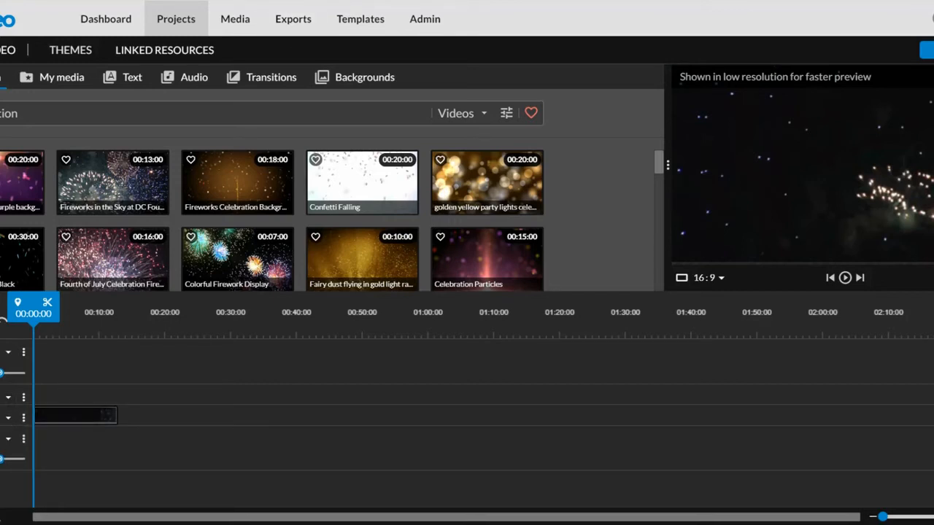
Filter the stock results to Audio and preview songs including Celebration - 60 Seconds, Celebration - Long Edit and Proud Of My Accomplishments.
{"action": "left_click", "coordinate": [484, 114]}
{"action": "left_click", "coordinate": [472, 207]}
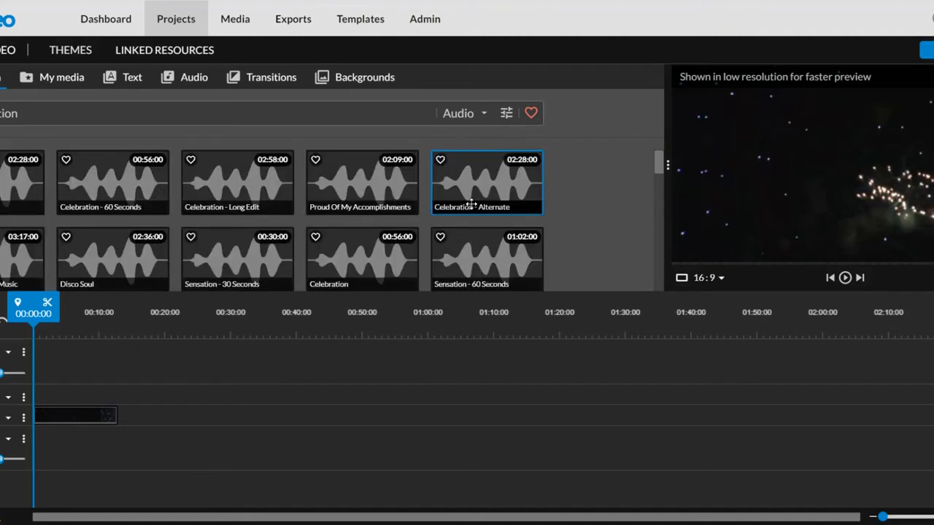
{"action": "left_click", "coordinate": [107, 197]}
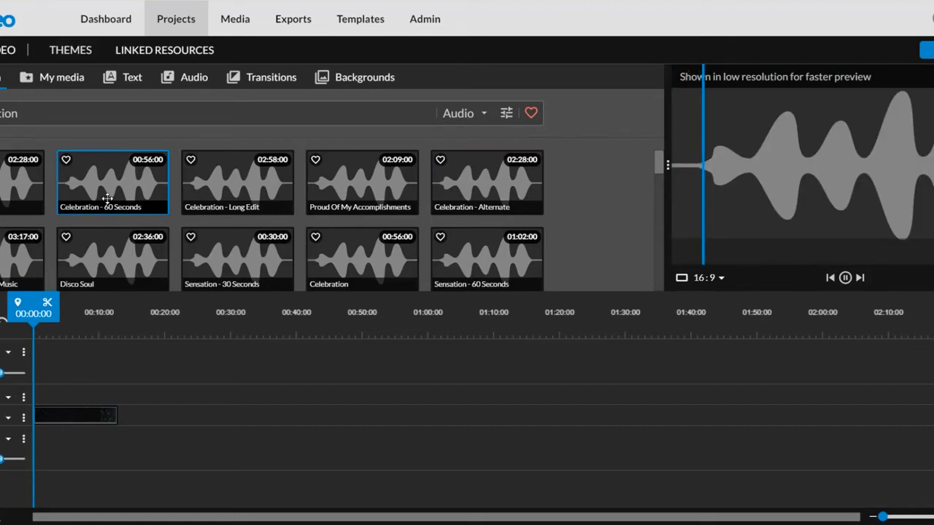
{"action": "left_click", "coordinate": [220, 174]}
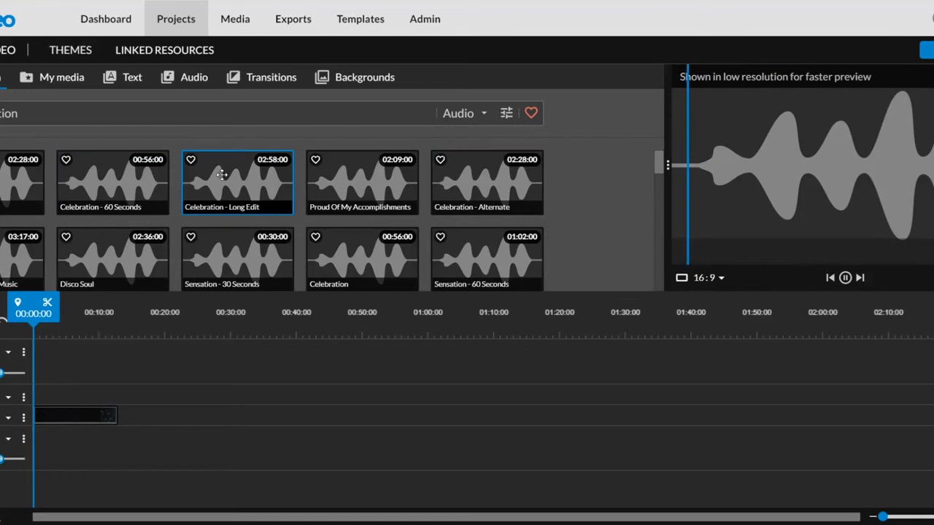
{"action": "left_click", "coordinate": [358, 165]}
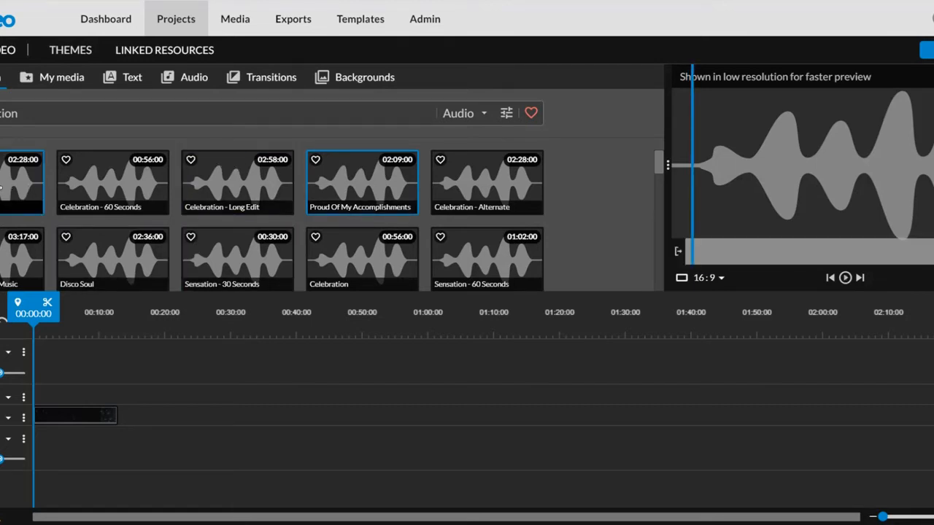
{"action": "left_click", "coordinate": [1, 187]}
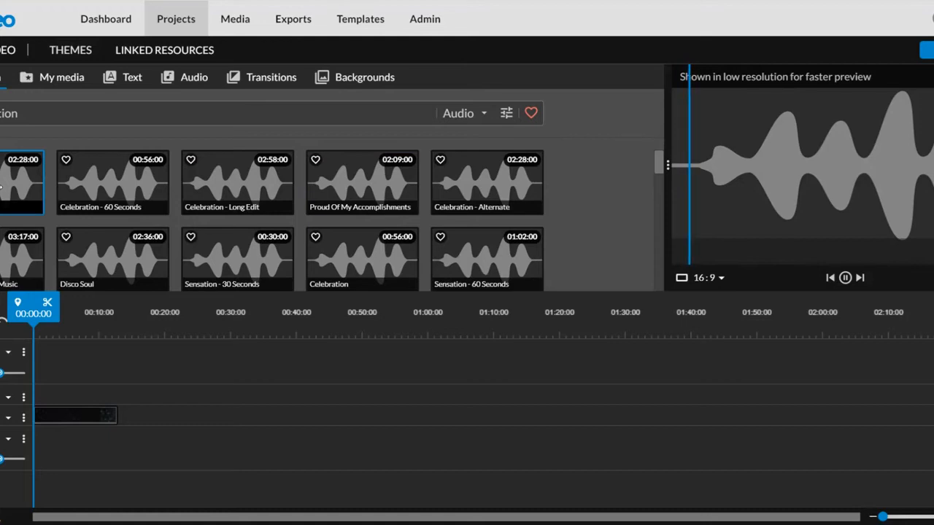
Place the first 02:28:00 song on the audio track and shape its volume to fade in until about 9 s and out between about 17 and 23 s.
{"action": "left_click_drag", "start_coordinate": [2, 187], "coordinate": [50, 445]}
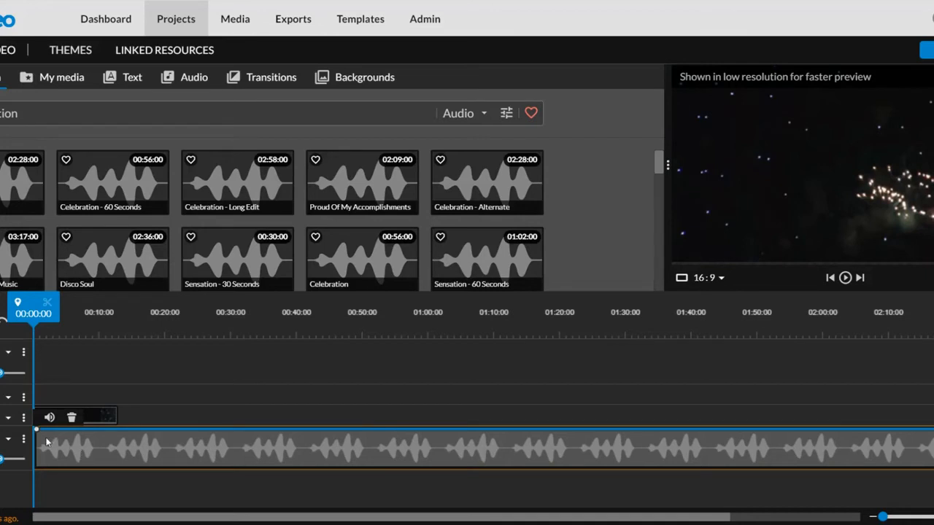
{"action": "mouse_move", "coordinate": [37, 434]}
{"action": "left_click_drag", "start_coordinate": [35, 433], "coordinate": [189, 473]}
{"action": "key", "text": "space"}
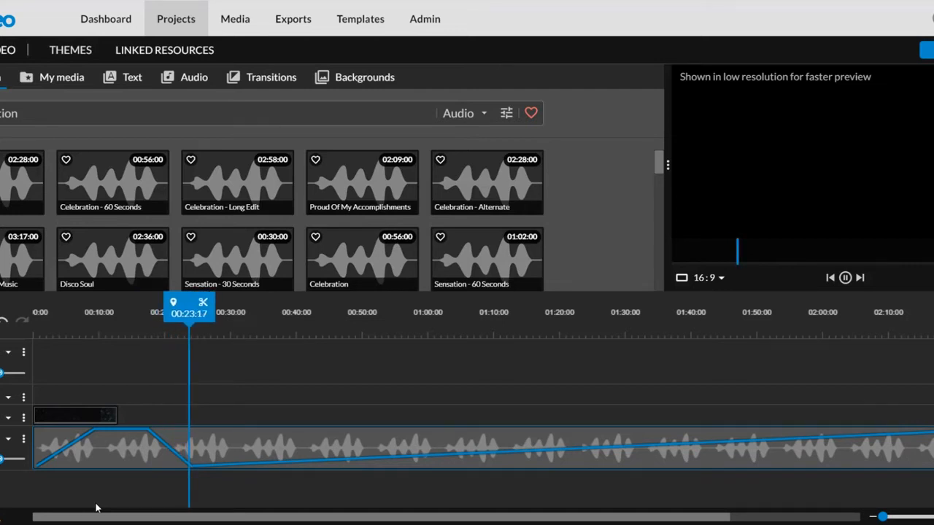
{"action": "key", "text": "space"}
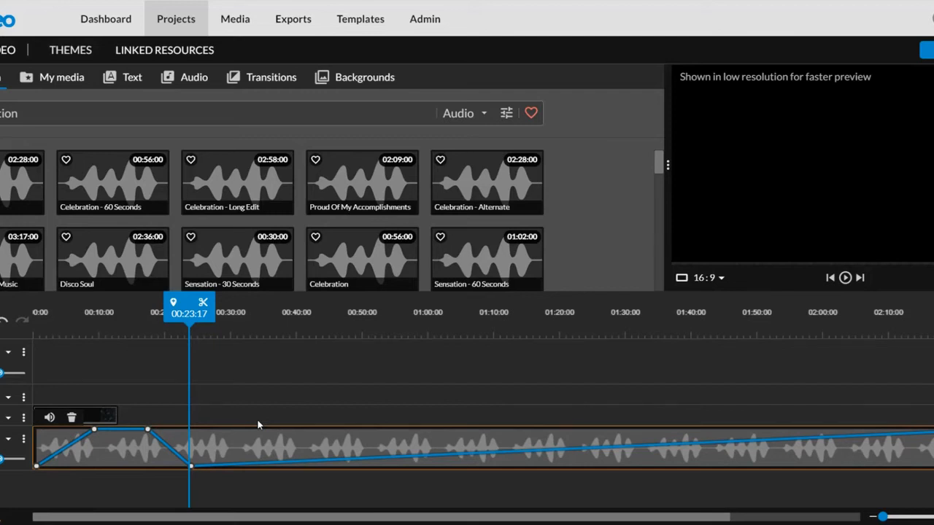
Extend the end of the fireworks clip on the timeline to 00:13:18.
{"action": "left_click_drag", "start_coordinate": [883, 516], "coordinate": [892, 517]}
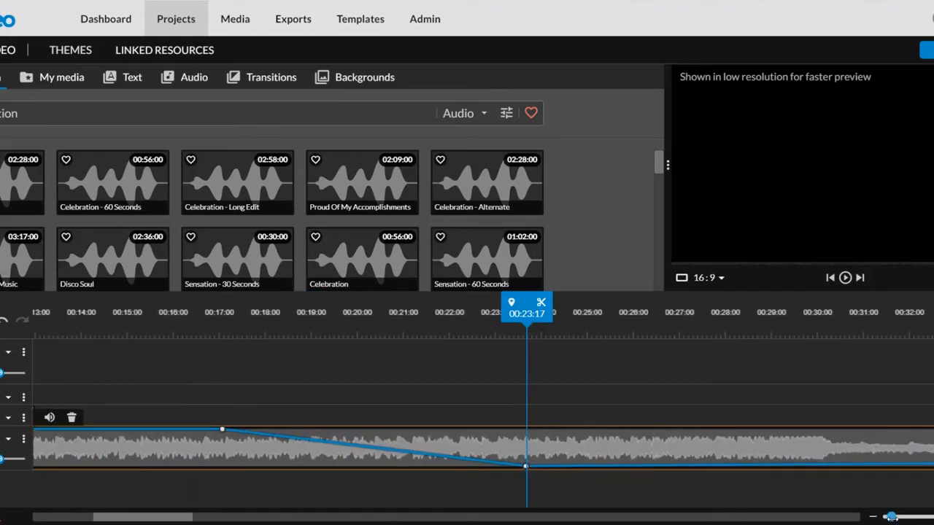
{"action": "left_click_drag", "start_coordinate": [527, 316], "coordinate": [1, 354]}
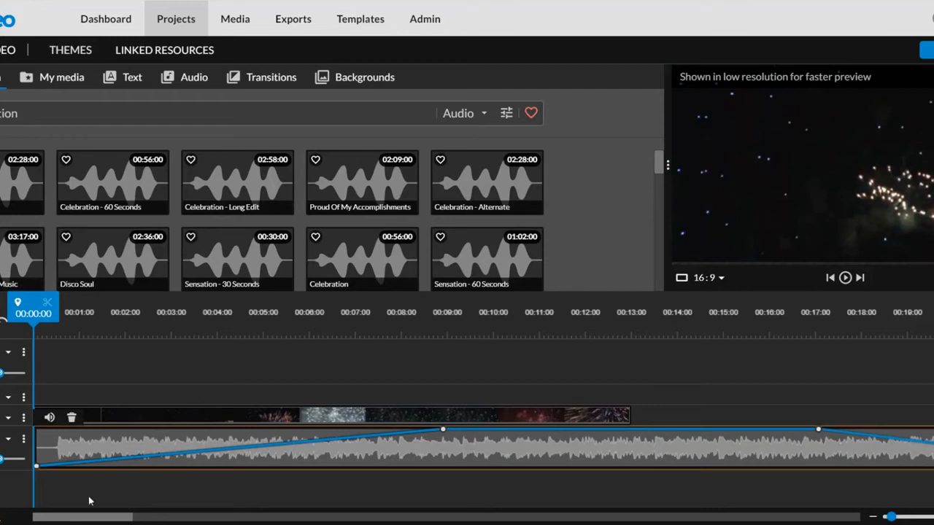
{"action": "left_click", "coordinate": [533, 415]}
{"action": "left_click_drag", "start_coordinate": [629, 416], "coordinate": [711, 411]}
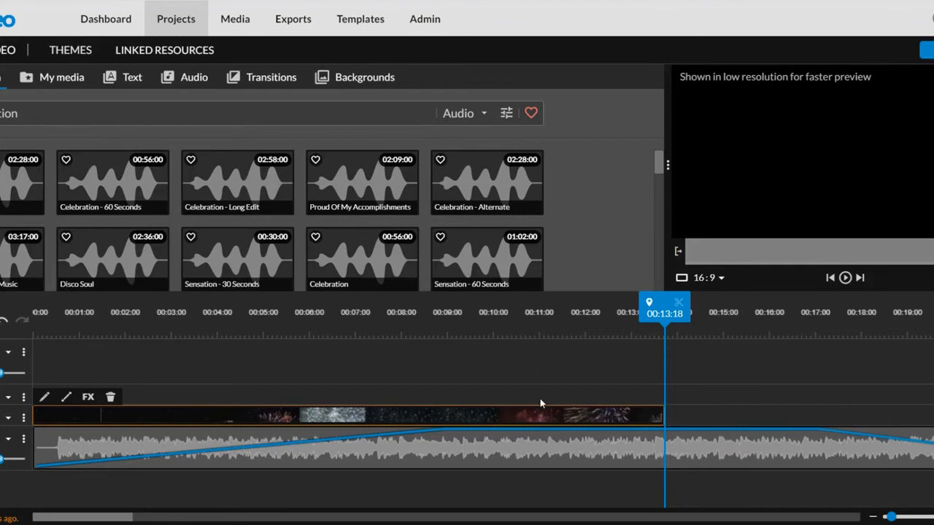
Look through the text templates, previewing Whisper, Puff, Shoppe, Cheesecake and Bullseye, and view the basic text styles such as Lower third and End credits.
{"action": "left_click", "coordinate": [68, 81]}
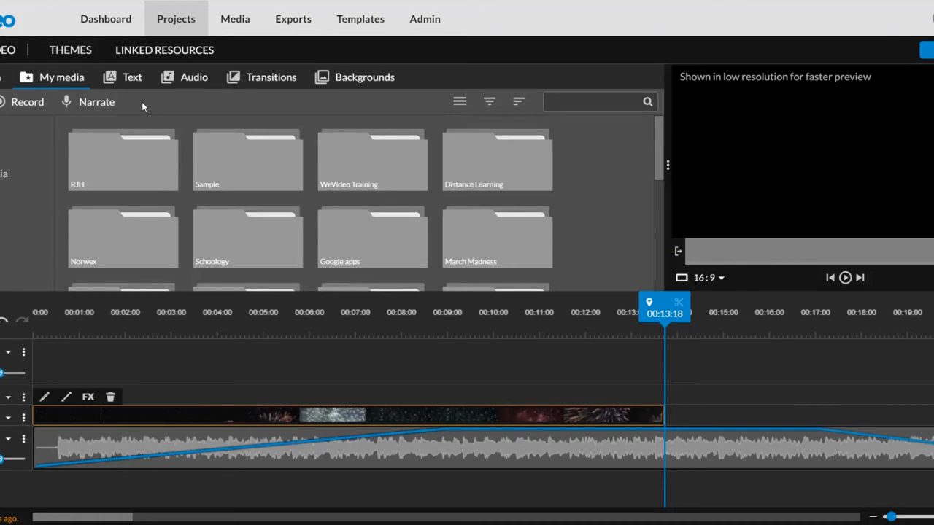
{"action": "left_click", "coordinate": [132, 78]}
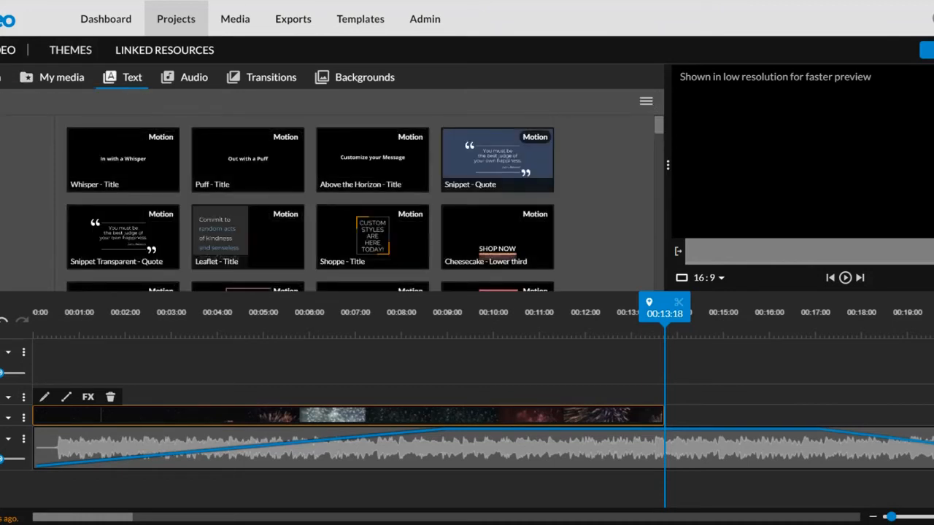
{"action": "left_click", "coordinate": [131, 169]}
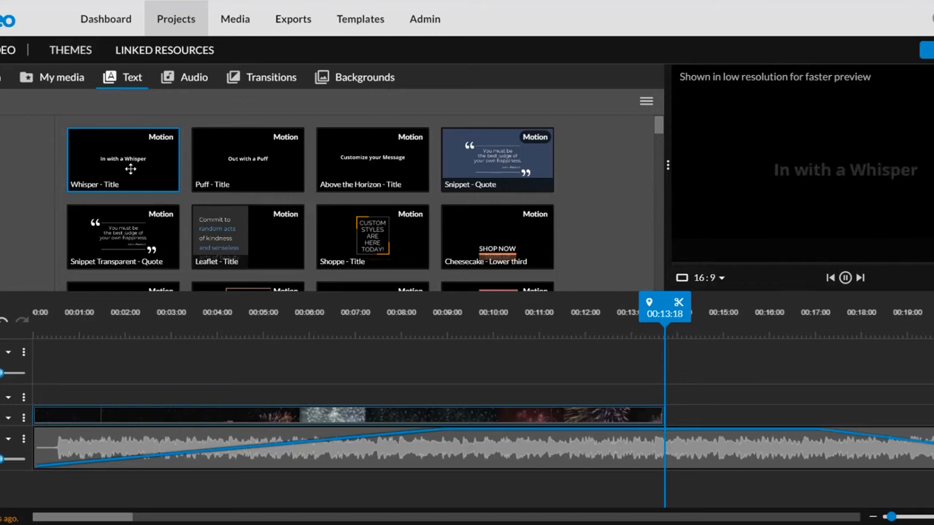
{"action": "left_click", "coordinate": [227, 170]}
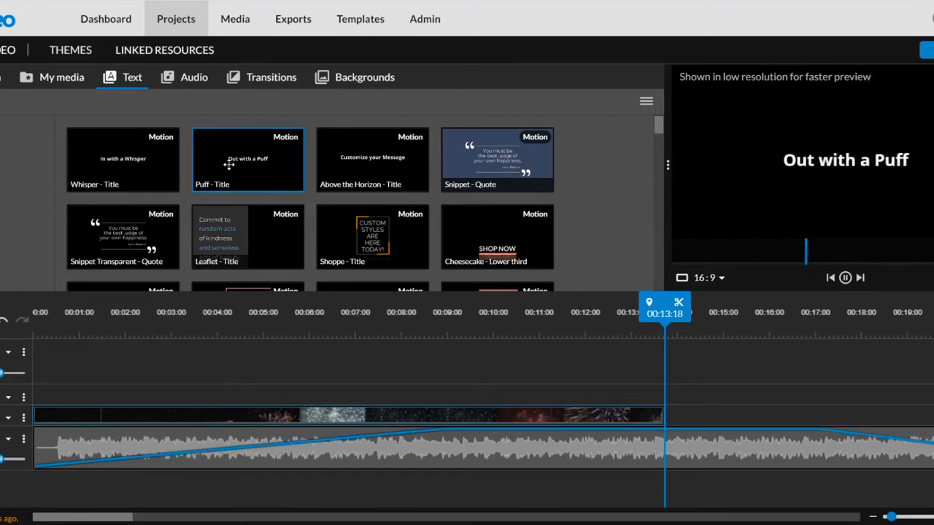
{"action": "left_click", "coordinate": [374, 235]}
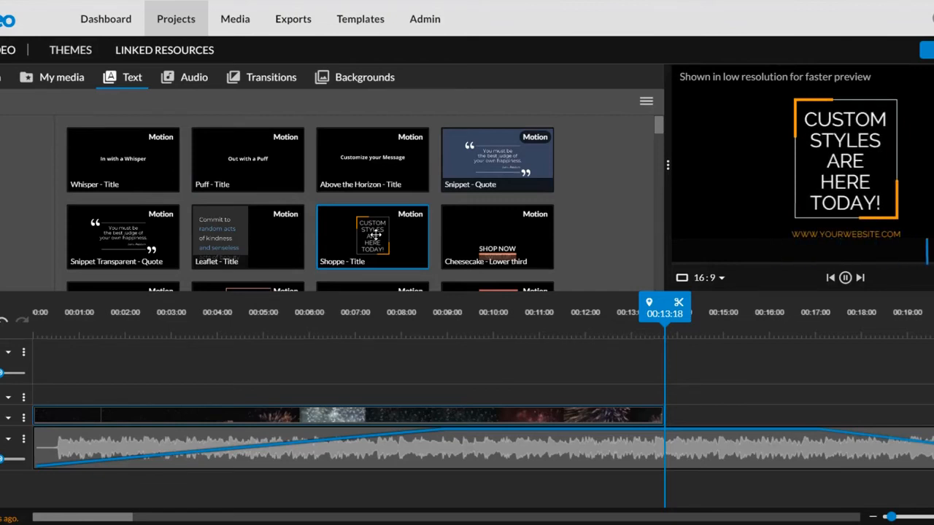
{"action": "left_click", "coordinate": [492, 238]}
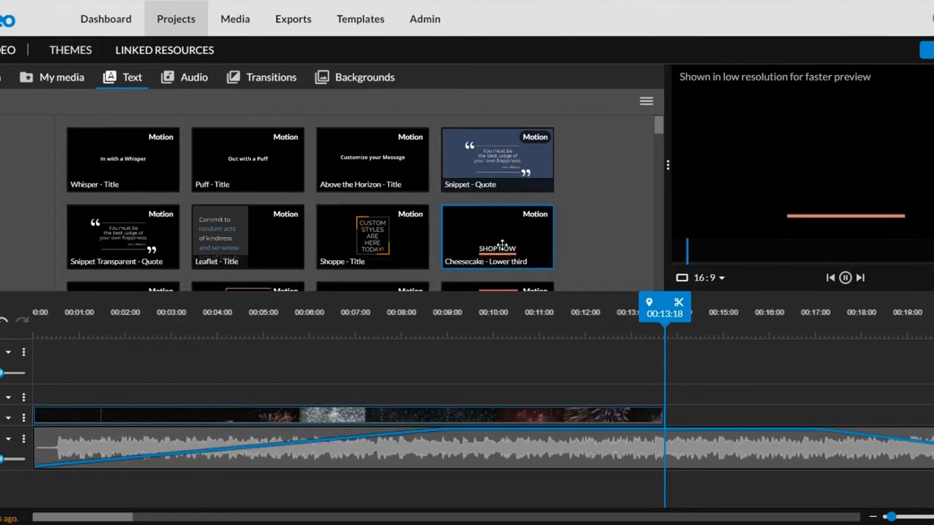
{"action": "scroll", "coordinate": [502, 244], "scroll_direction": "down", "scroll_amount": 5}
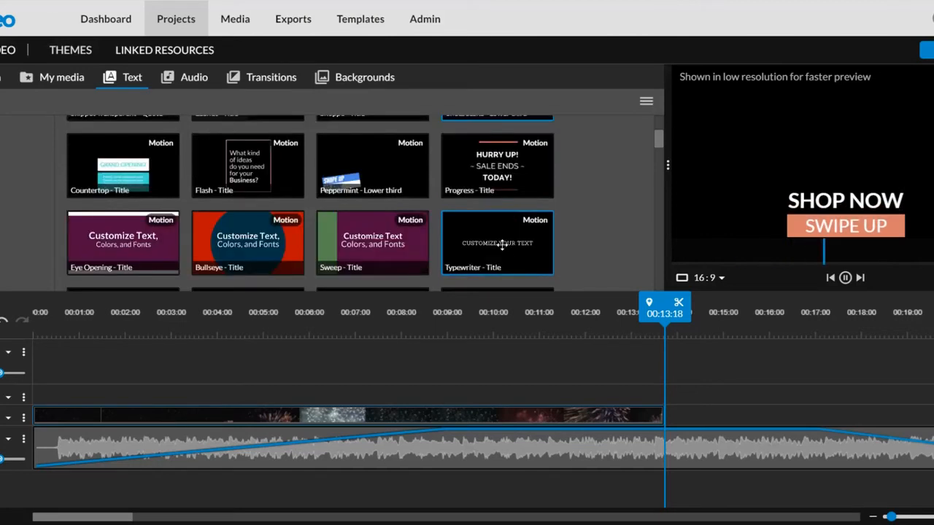
{"action": "left_click", "coordinate": [248, 219]}
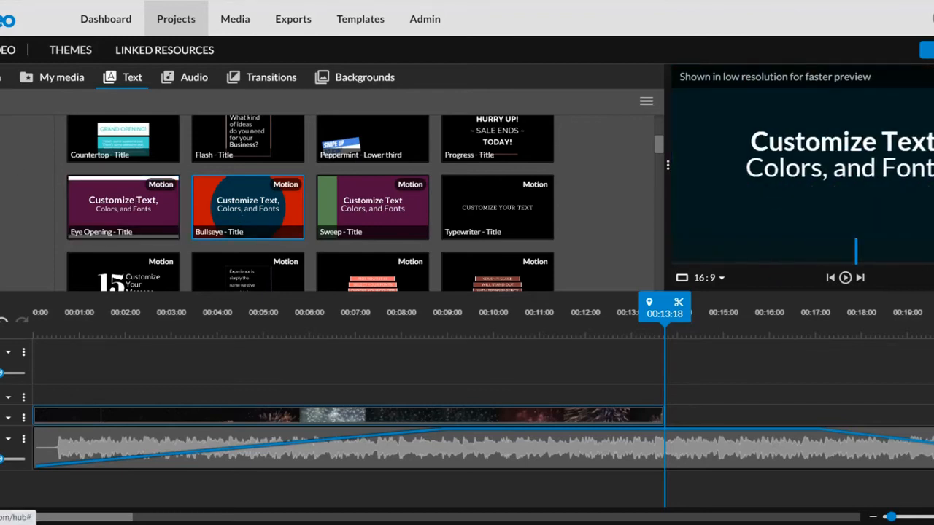
{"action": "left_click", "coordinate": [6, 124]}
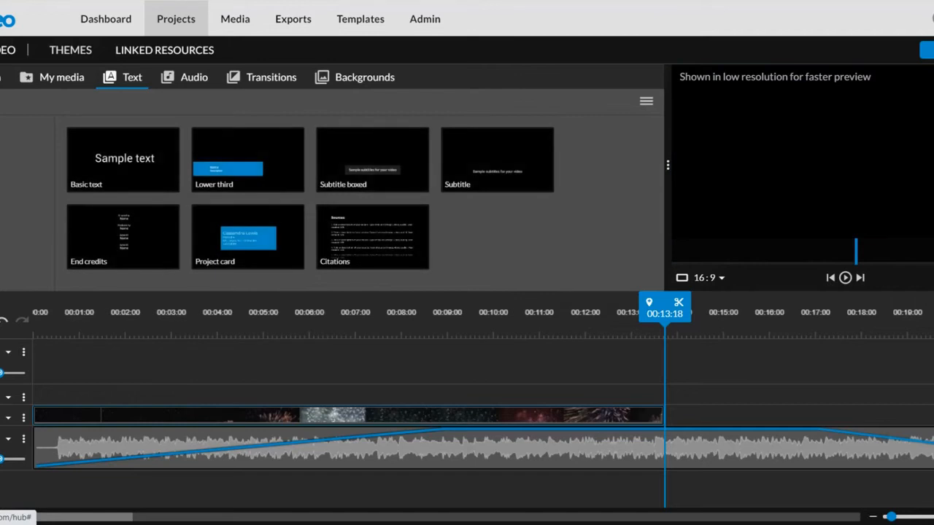
Place the Whisper - Title template at the start of the uppermost video track and play it over the fireworks.
{"action": "mouse_move", "coordinate": [114, 165]}
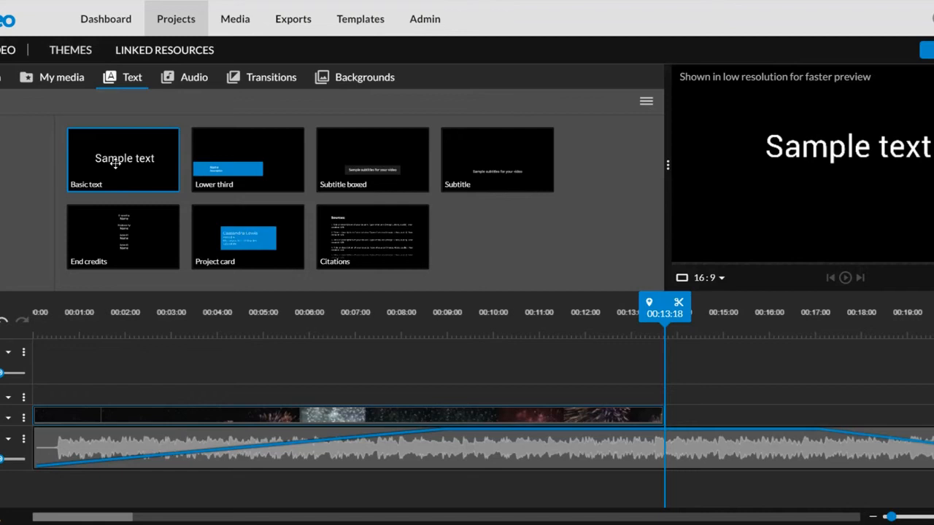
{"action": "mouse_move", "coordinate": [133, 242]}
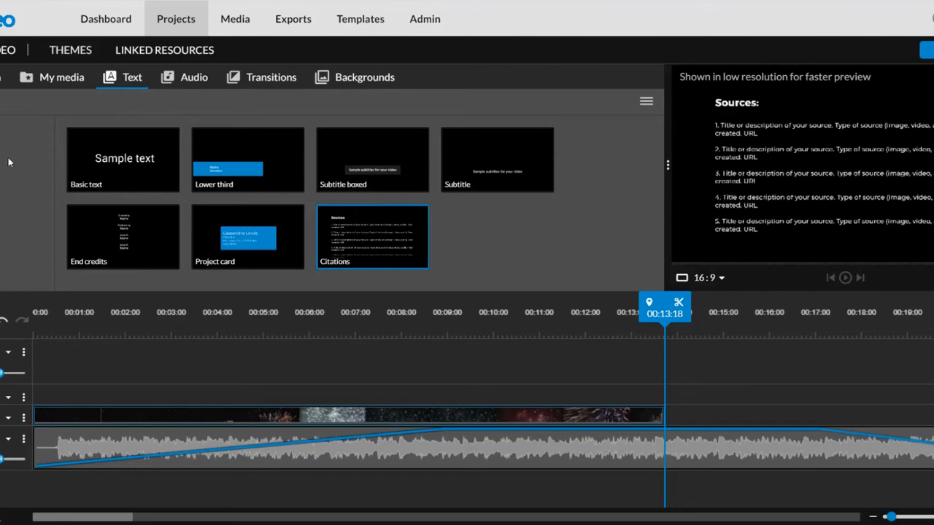
{"action": "scroll", "coordinate": [209, 197], "scroll_direction": "down", "scroll_amount": 2}
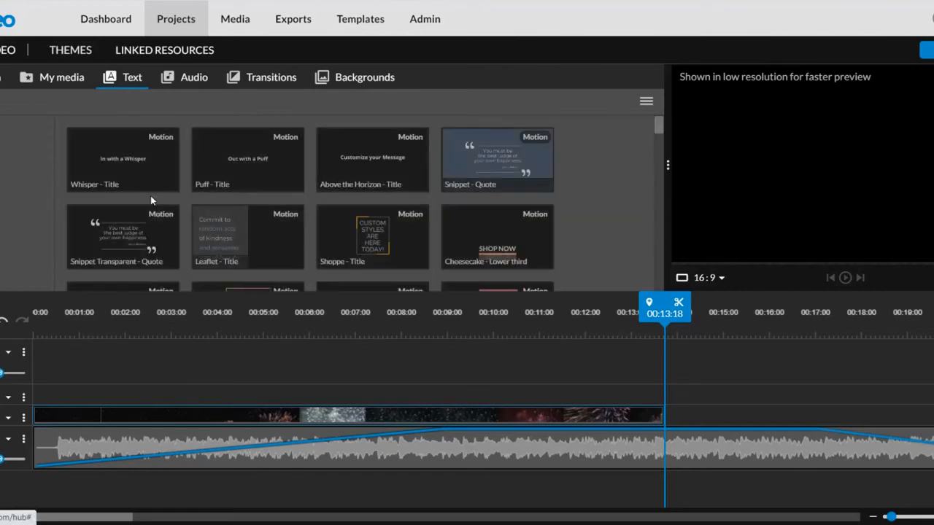
{"action": "left_click", "coordinate": [97, 159]}
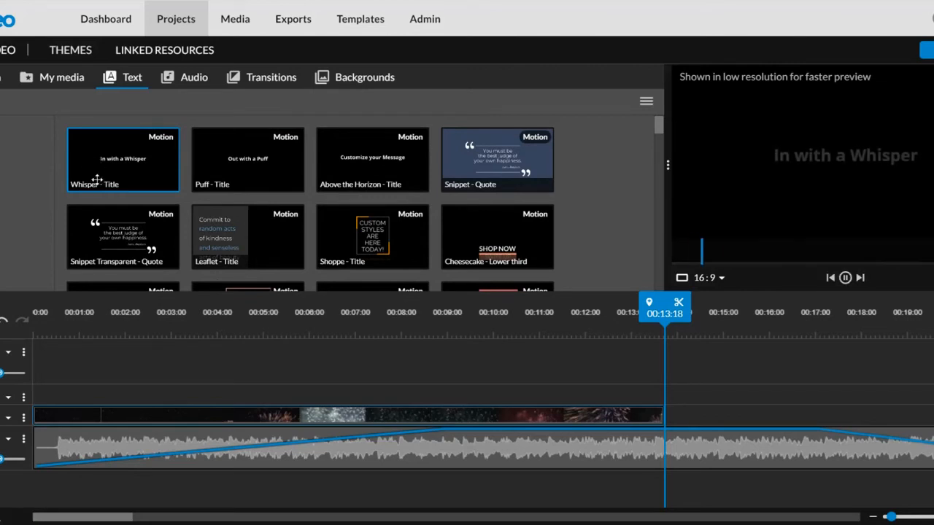
{"action": "right_click", "coordinate": [143, 158]}
{"action": "key", "text": "Escape"}
{"action": "left_click_drag", "start_coordinate": [143, 159], "coordinate": [52, 365]}
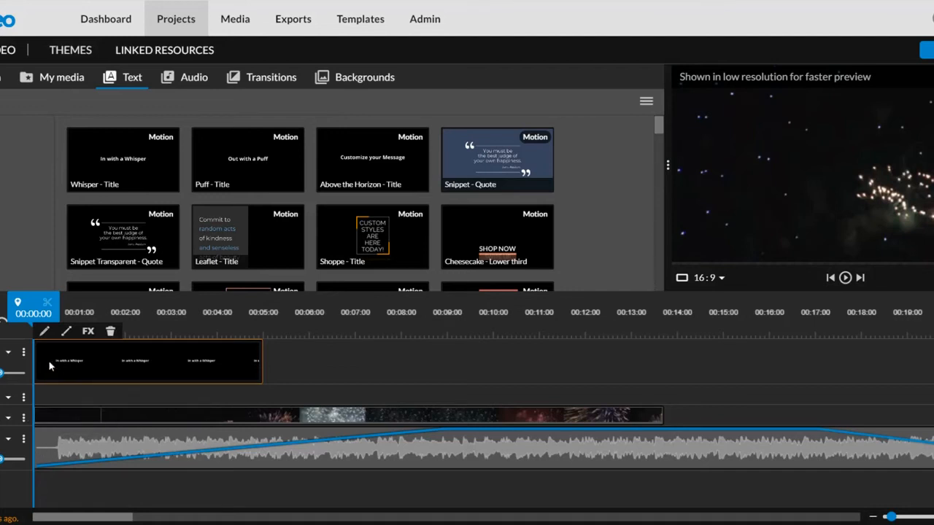
{"action": "key", "text": "space"}
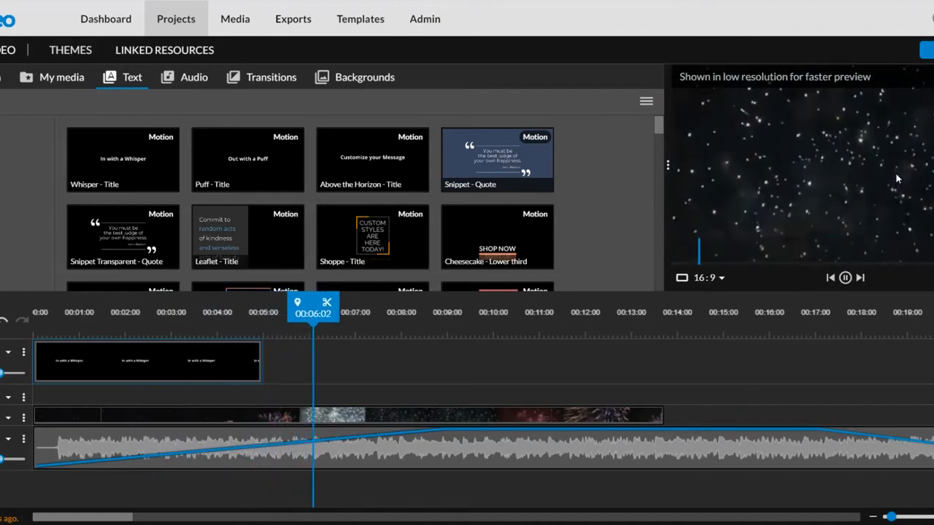
{"action": "key", "text": "space"}
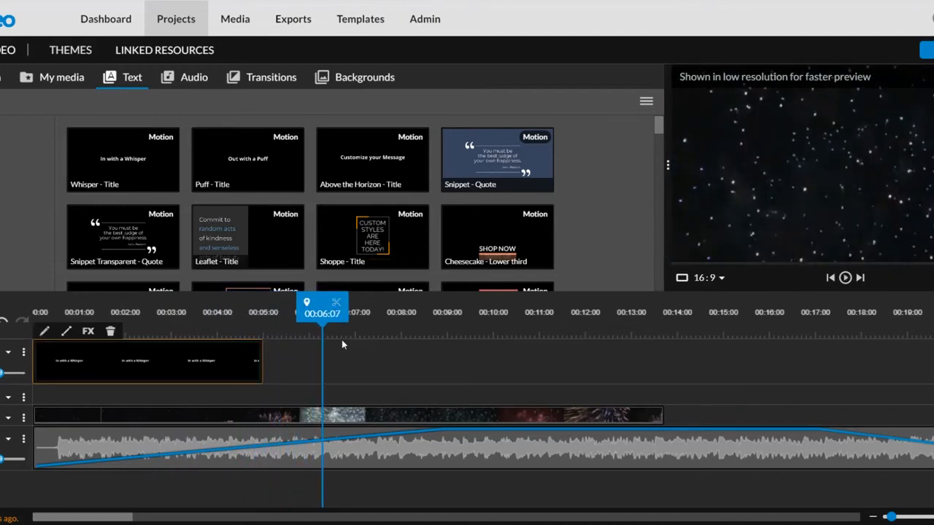
Extend the end of the Whisper title to about 11.5 s and preview it.
{"action": "left_click_drag", "start_coordinate": [261, 363], "coordinate": [560, 357]}
{"action": "left_click_drag", "start_coordinate": [503, 359], "coordinate": [31, 416]}
{"action": "key", "text": "space"}
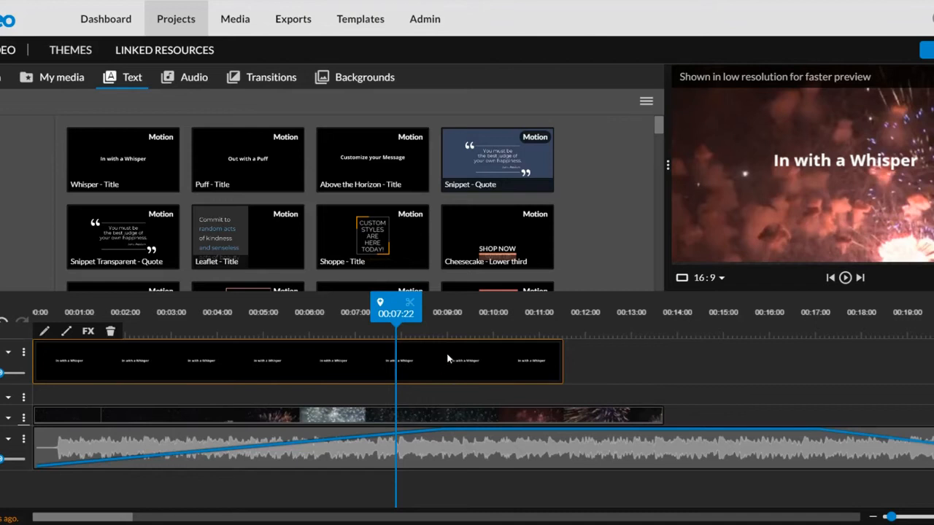
Open the Whisper title for editing and change its font to a handwriting style.
{"action": "double_click", "coordinate": [289, 367]}
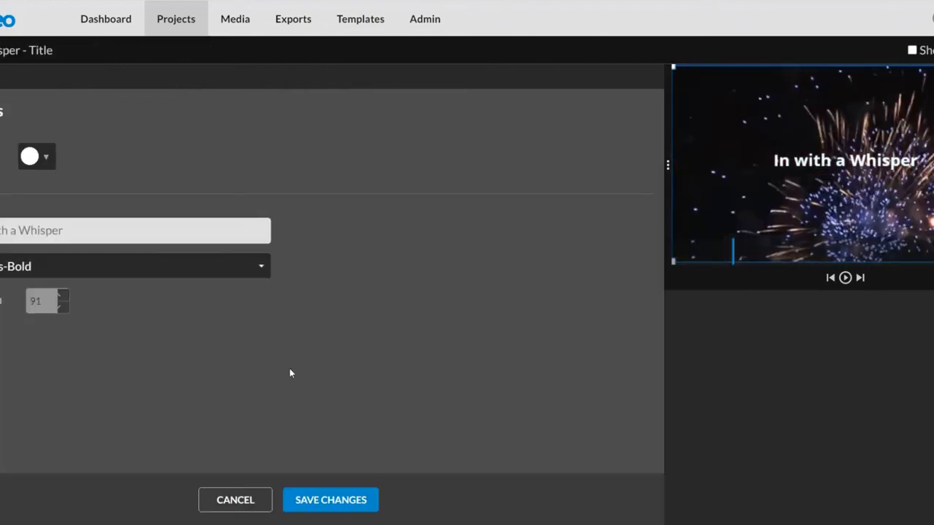
{"action": "left_click", "coordinate": [29, 268]}
{"action": "left_click", "coordinate": [10, 292]}
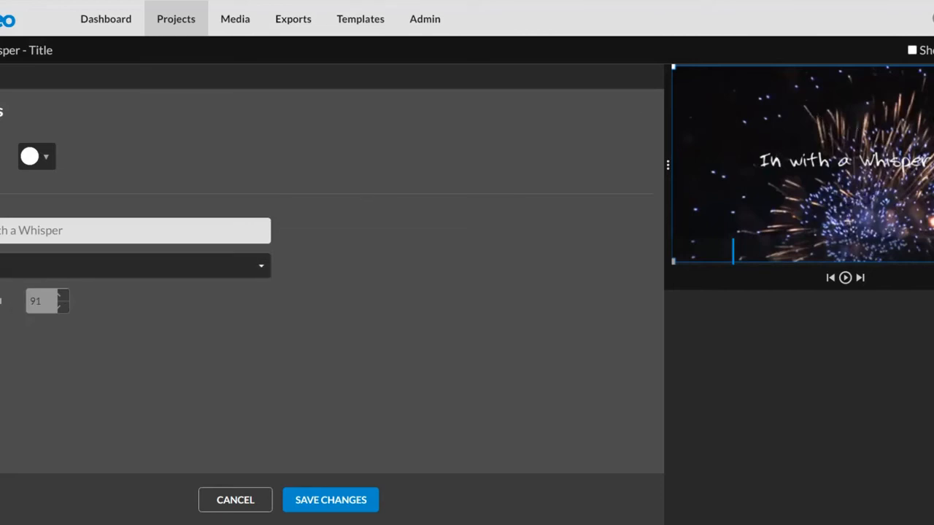
Enable a custom font size for the title and set it to 150.
{"action": "left_click", "coordinate": [1, 301]}
{"action": "left_click_drag", "start_coordinate": [62, 296], "coordinate": [62, 296]}
{"action": "key", "text": "BackSpace"}
{"action": "key", "text": "BackSpace"}
{"action": "key", "text": "BackSpace"}
{"action": "type", "text": "1590"}
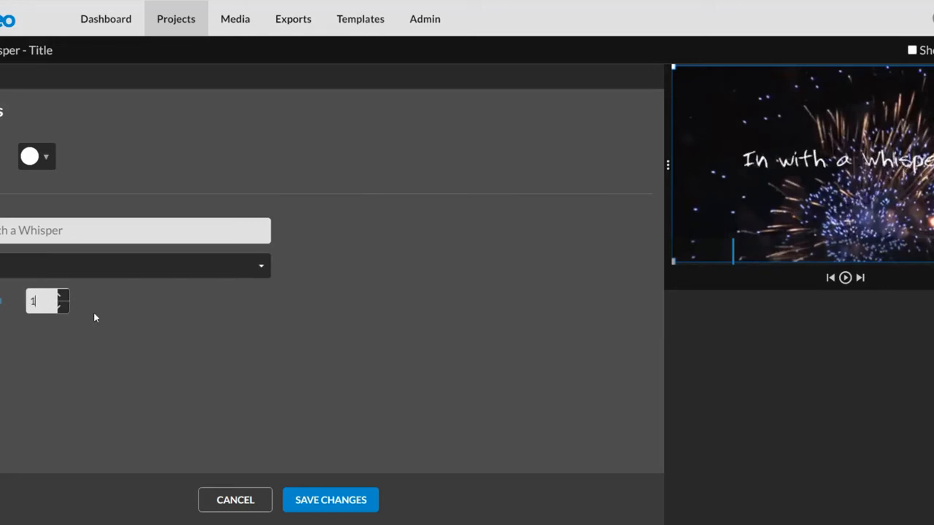
{"action": "key", "text": "BackSpace"}
{"action": "key", "text": "BackSpace"}
{"action": "type", "text": "0"}
Colour the title text yellow after trying dark red, and save the title changes.
{"action": "left_click", "coordinate": [46, 156]}
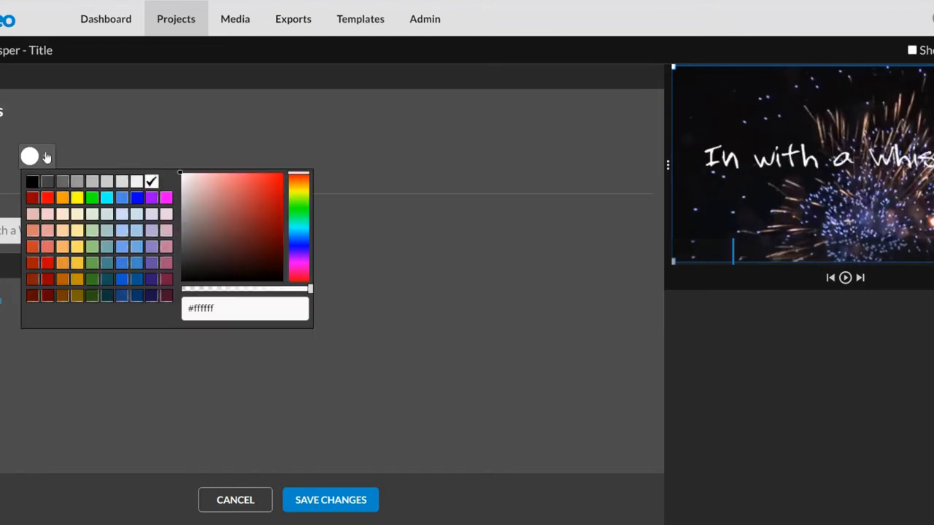
{"action": "left_click", "coordinate": [35, 195]}
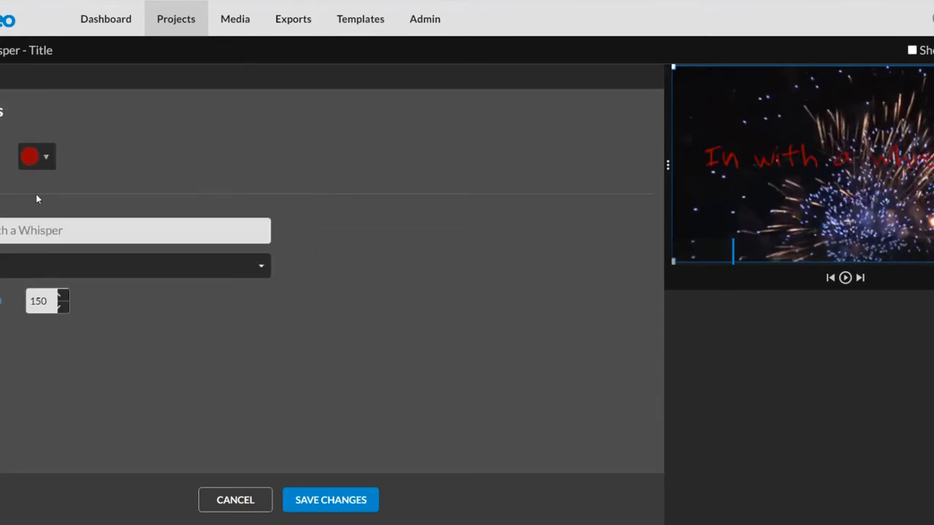
{"action": "left_click", "coordinate": [37, 161]}
{"action": "left_click", "coordinate": [62, 198]}
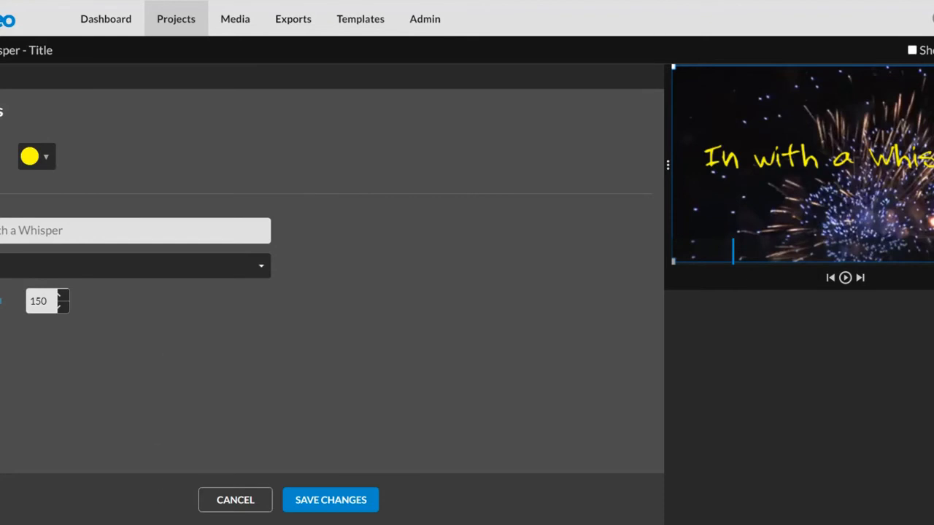
{"action": "left_click", "coordinate": [344, 509]}
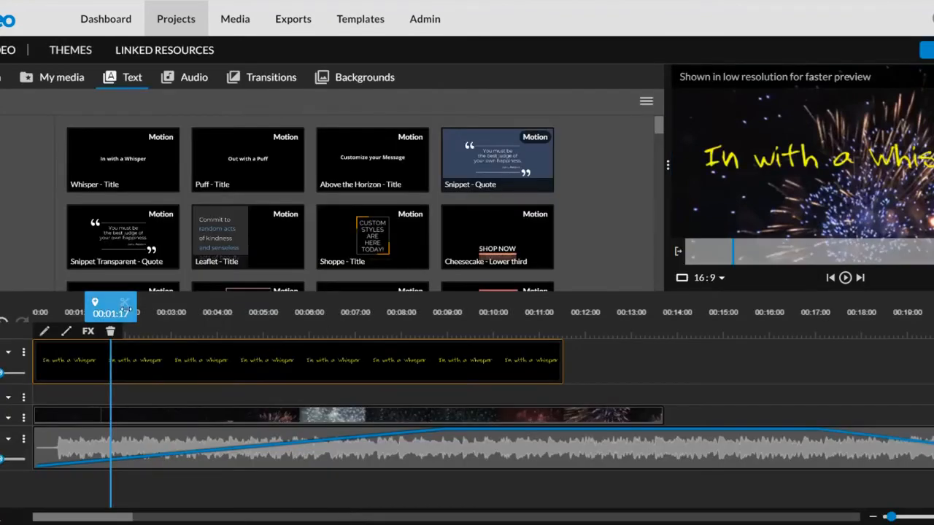
Play the video from the start to check the restyled title over the fireworks.
{"action": "key", "text": "Home"}
{"action": "key", "text": "space"}
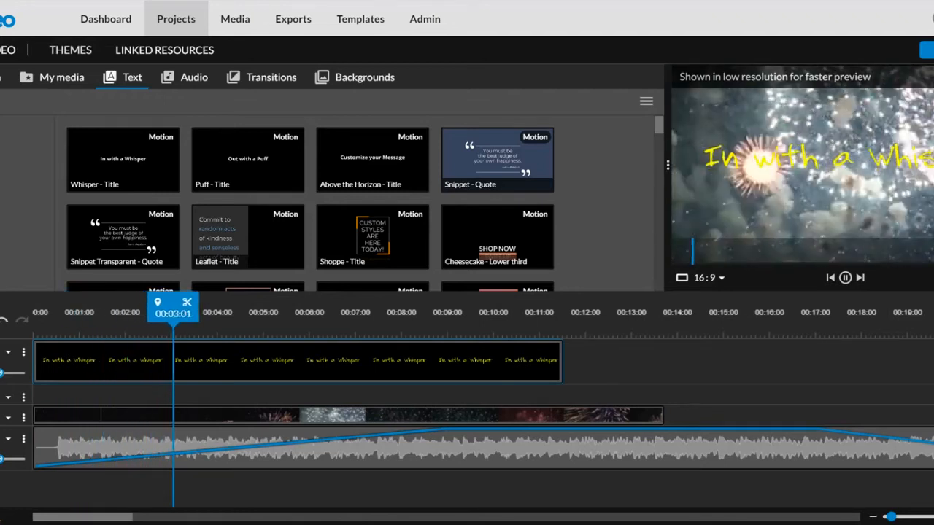
{"action": "left_click", "coordinate": [292, 360]}
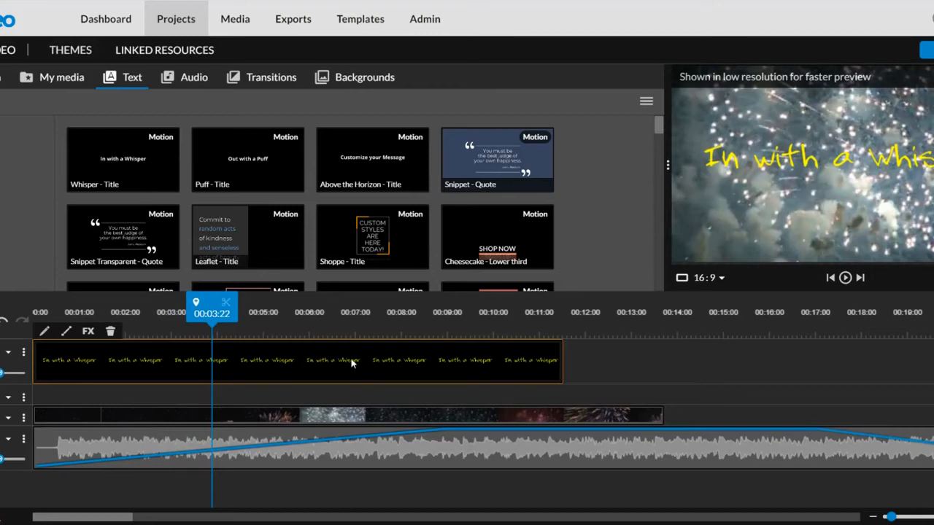
Extend the end of the Whisper title to 00:13:18, matching the end of the fireworks clip.
{"action": "left_click", "coordinate": [221, 316]}
{"action": "left_click", "coordinate": [438, 360]}
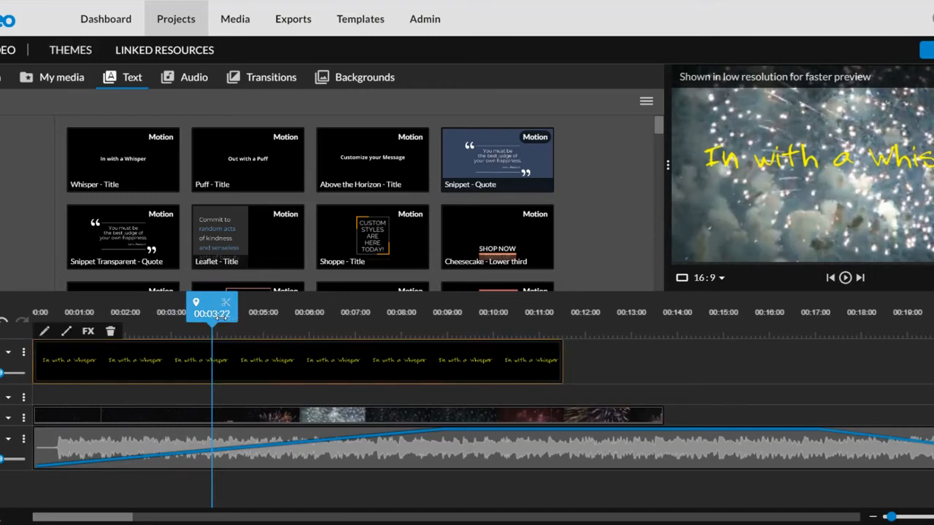
{"action": "left_click_drag", "start_coordinate": [560, 350], "coordinate": [659, 350]}
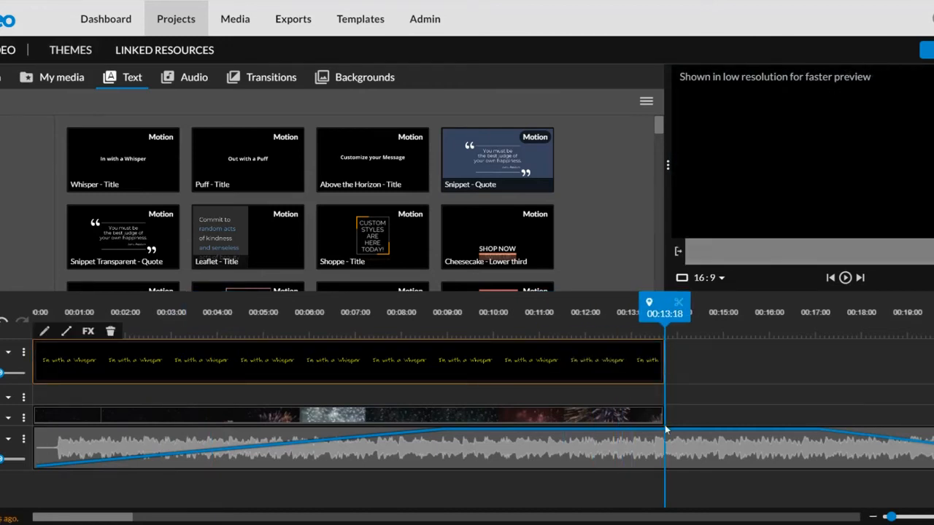
{"action": "mouse_move", "coordinate": [661, 369]}
{"action": "left_mouse_down"}
{"action": "mouse_move", "coordinate": [579, 370]}
{"action": "mouse_move", "coordinate": [704, 373]}
{"action": "mouse_move", "coordinate": [660, 375]}
{"action": "left_mouse_up"}
Place clip 80 from the Sample folder on the empty video track at 00:13:18 and enlarge that track's height.
{"action": "left_click", "coordinate": [65, 82]}
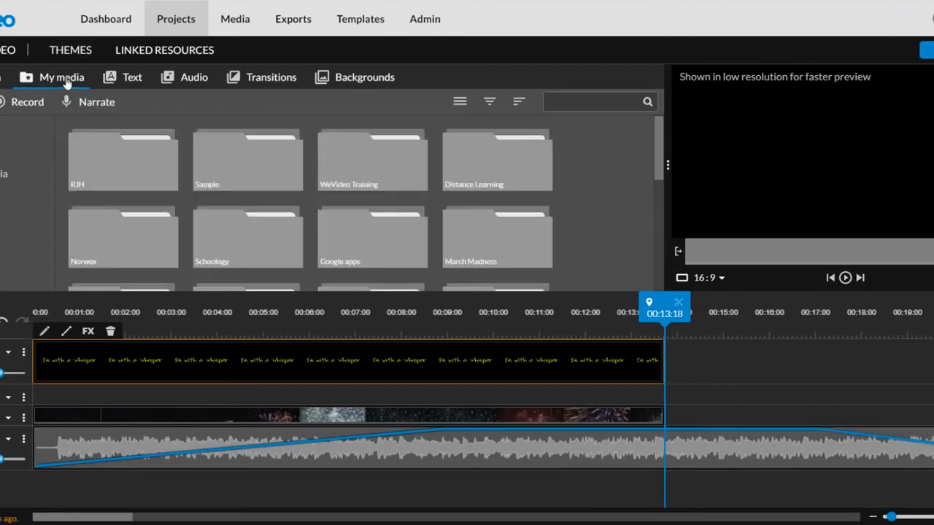
{"action": "left_click", "coordinate": [280, 170]}
{"action": "left_click_drag", "start_coordinate": [249, 160], "coordinate": [685, 396]}
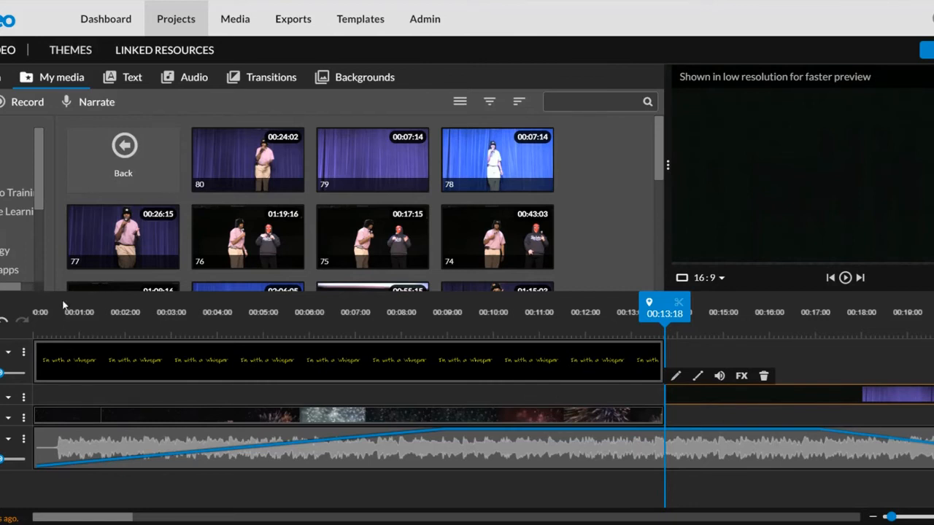
{"action": "left_click", "coordinate": [7, 401]}
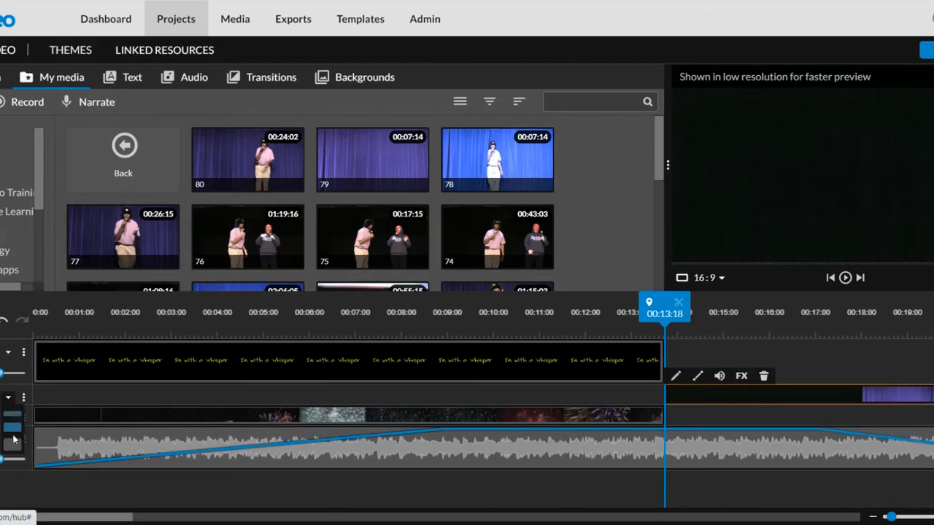
{"action": "left_click", "coordinate": [13, 449]}
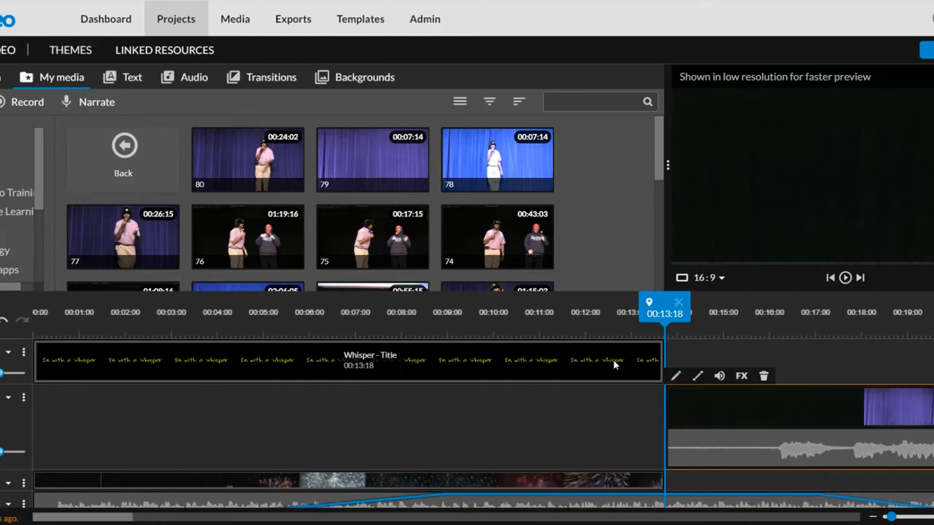
Split clip 80 at 00:15:21, just before the speech starts, and delete the quiet section before the cut.
{"action": "scroll", "coordinate": [612, 363], "scroll_direction": "right", "scroll_amount": 5}
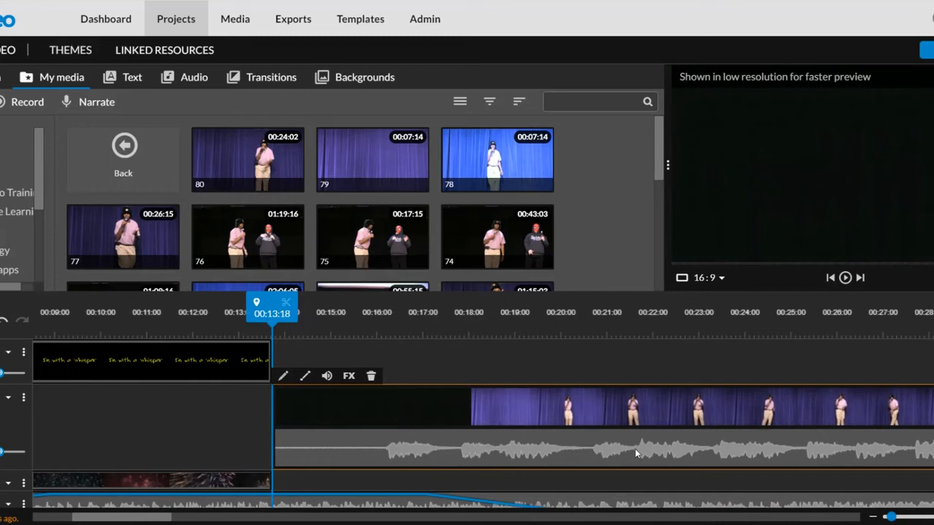
{"action": "left_click_drag", "start_coordinate": [299, 325], "coordinate": [371, 325]}
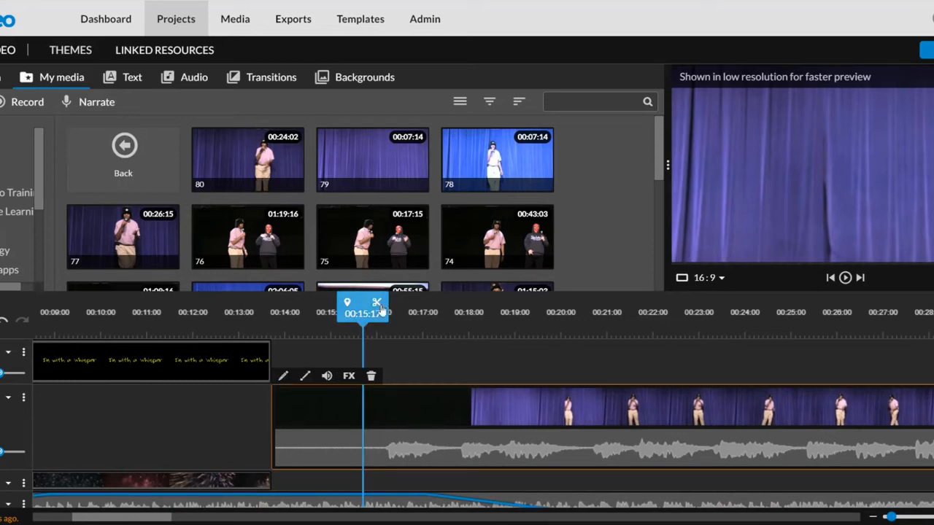
{"action": "mouse_move", "coordinate": [363, 324]}
{"action": "left_mouse_down"}
{"action": "mouse_move", "coordinate": [267, 324]}
{"action": "mouse_move", "coordinate": [370, 333]}
{"action": "left_mouse_up"}
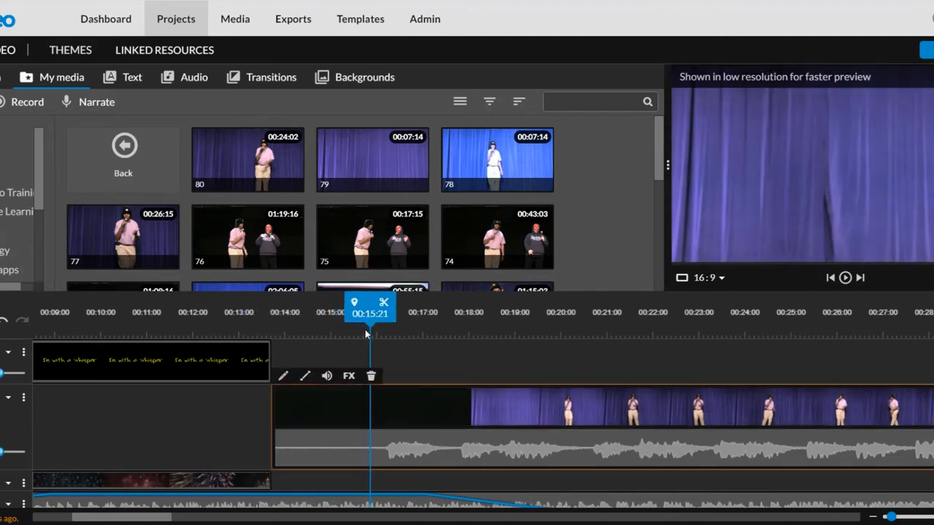
{"action": "left_click", "coordinate": [385, 303]}
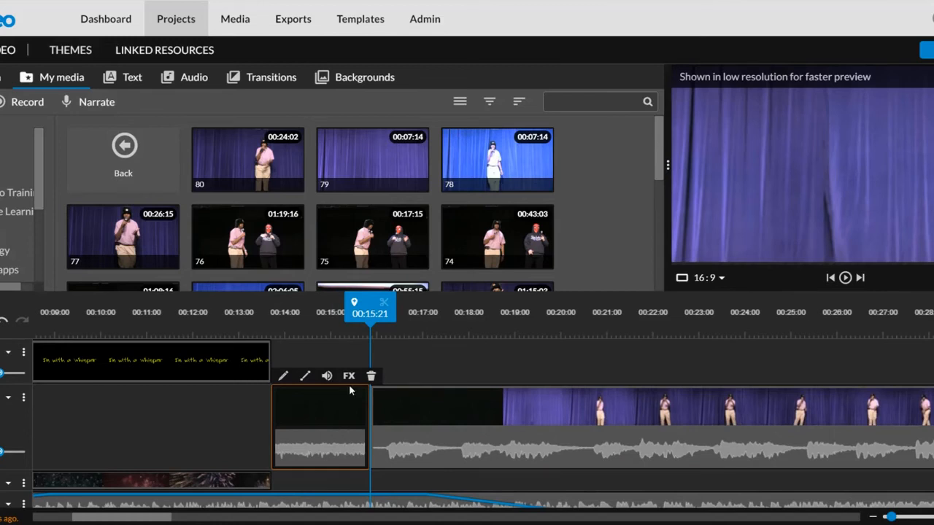
{"action": "left_click_drag", "start_coordinate": [369, 337], "coordinate": [438, 337]}
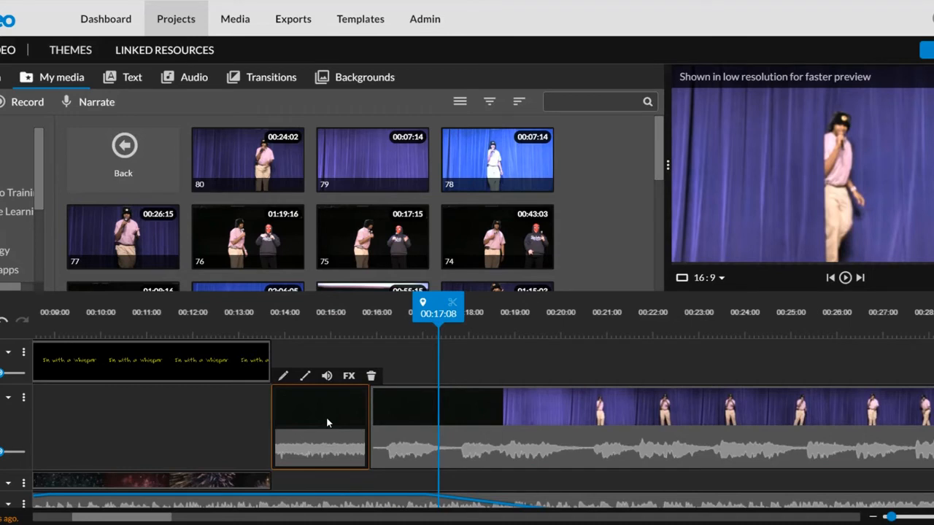
{"action": "key", "text": "Delete"}
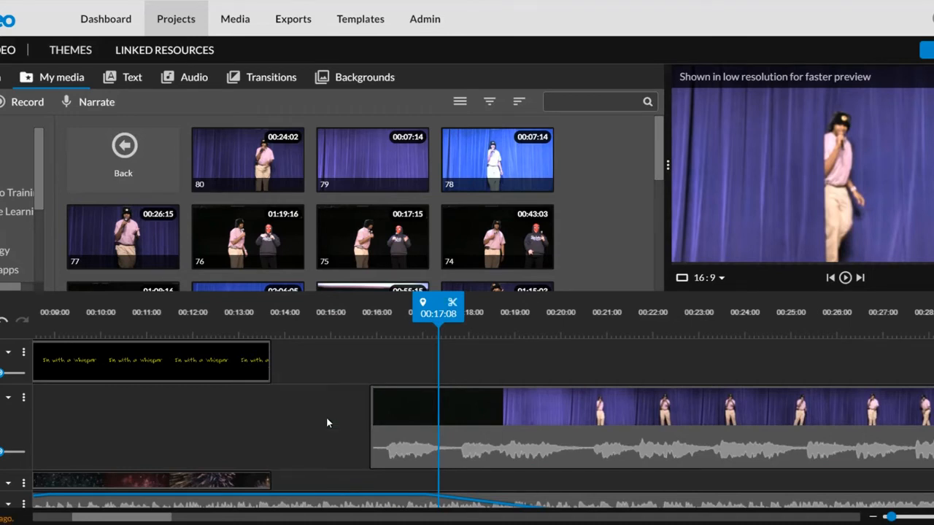
Move the remaining part of clip 80 back to start at 00:13:18 and play the transition into it.
{"action": "left_click_drag", "start_coordinate": [467, 405], "coordinate": [357, 405]}
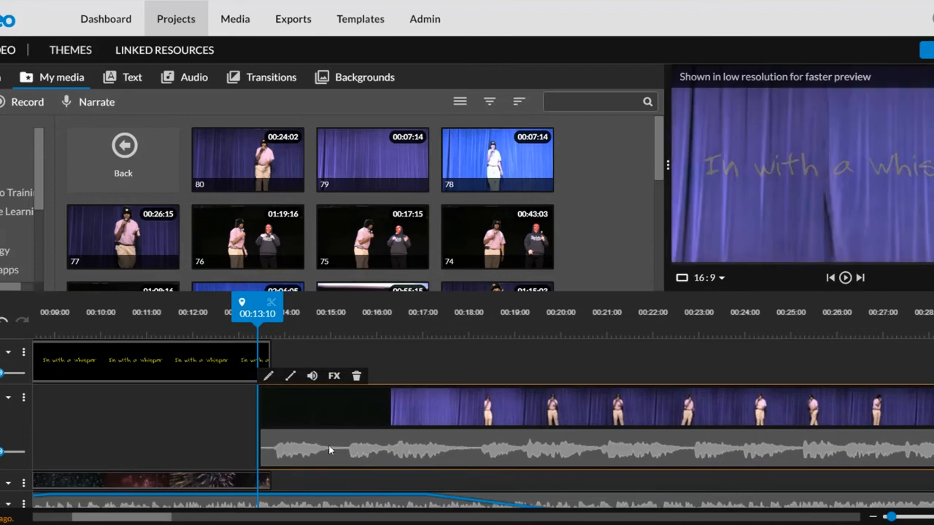
{"action": "left_click_drag", "start_coordinate": [316, 430], "coordinate": [321, 443]}
{"action": "left_click", "coordinate": [271, 314]}
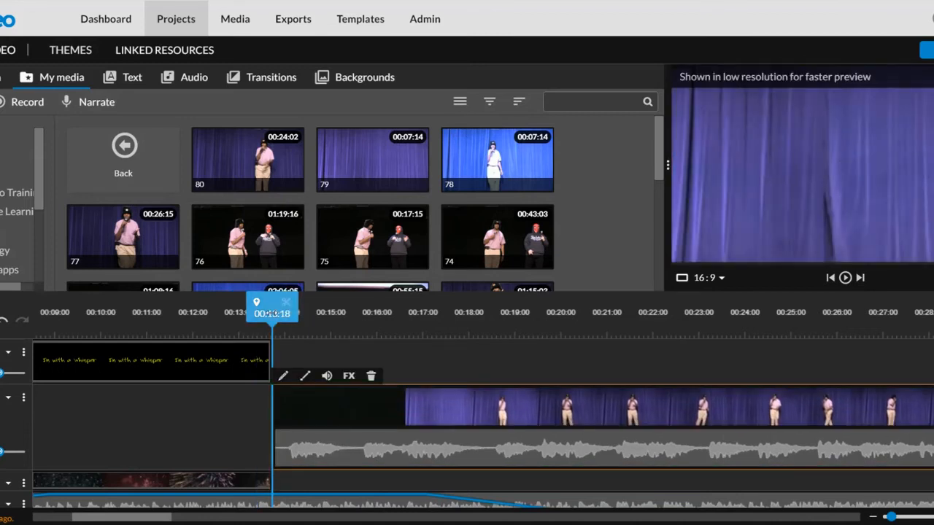
{"action": "key", "text": "space"}
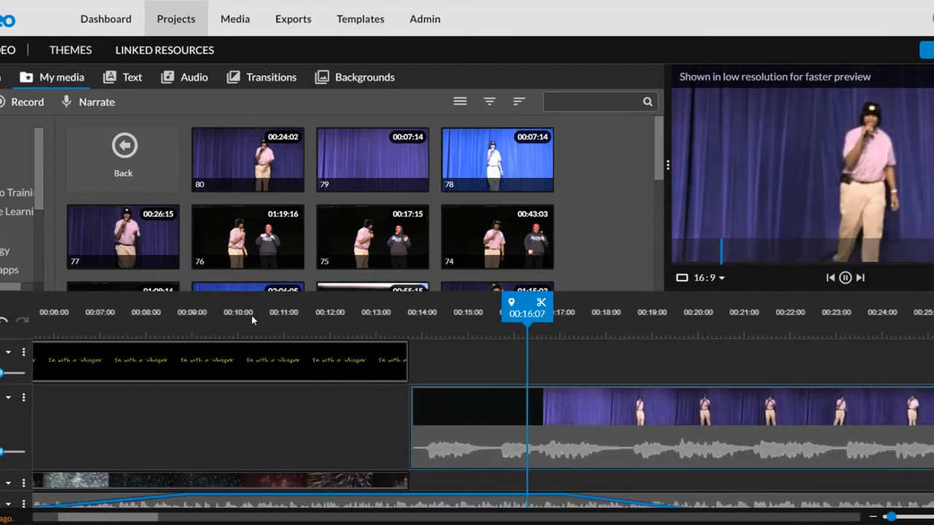
{"action": "key", "text": "space"}
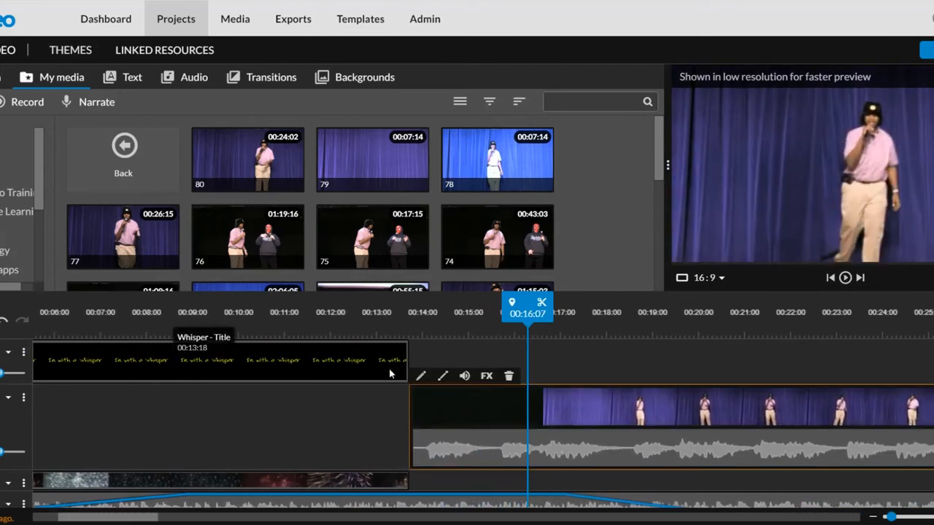
Reshape the Celebration music's fade-out to start just after 00:12:00 and reach silence as clip 80 begins, and play that passage.
{"action": "scroll", "coordinate": [397, 439], "scroll_direction": "down", "scroll_amount": 1}
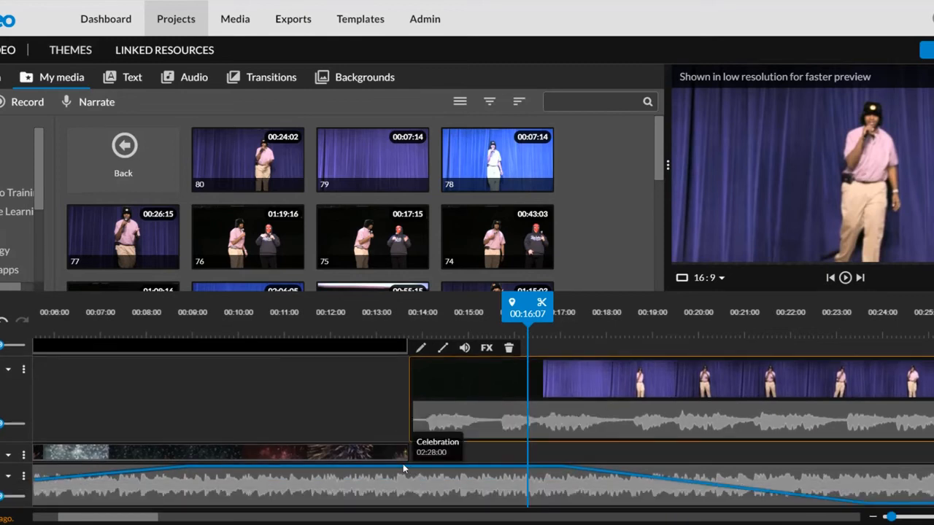
{"action": "left_click", "coordinate": [403, 468]}
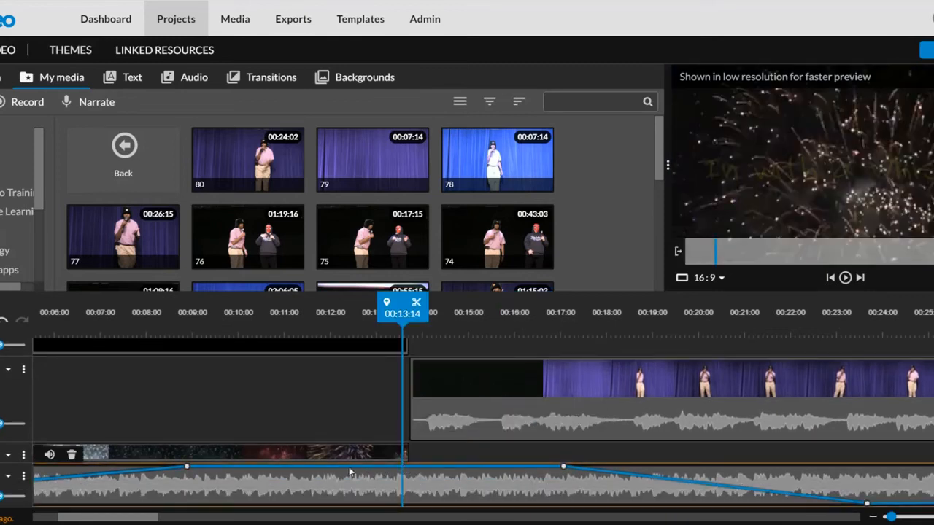
{"action": "left_click", "coordinate": [342, 467]}
{"action": "left_click_drag", "start_coordinate": [563, 467], "coordinate": [415, 504]}
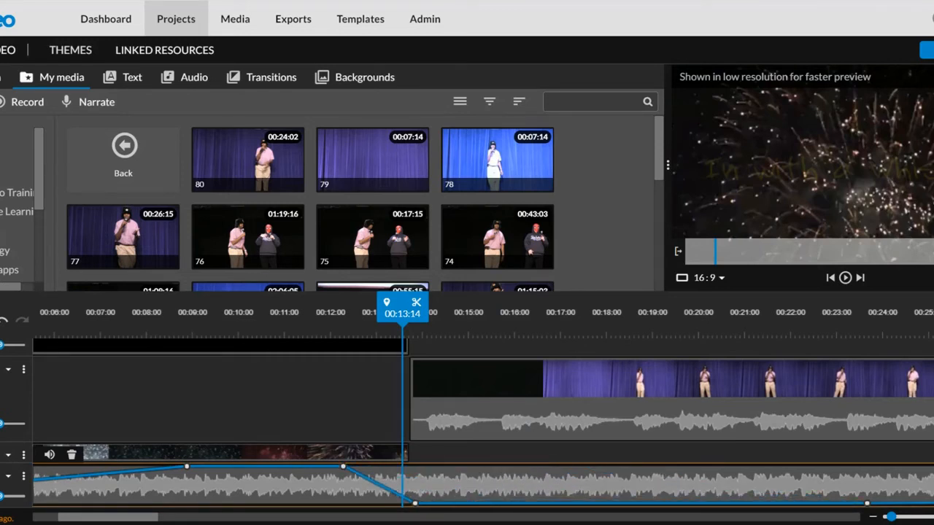
{"action": "left_click_drag", "start_coordinate": [391, 308], "coordinate": [335, 309]}
{"action": "key", "text": "space"}
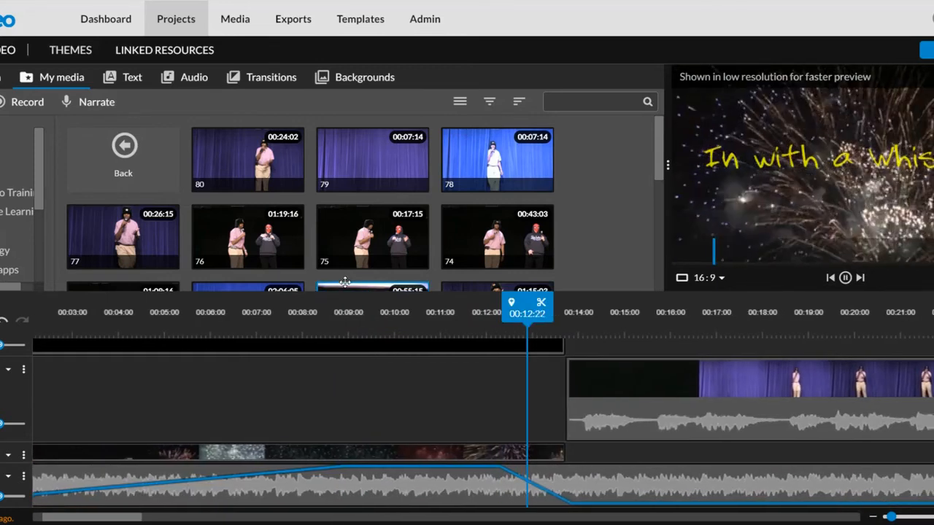
{"action": "key", "text": "space"}
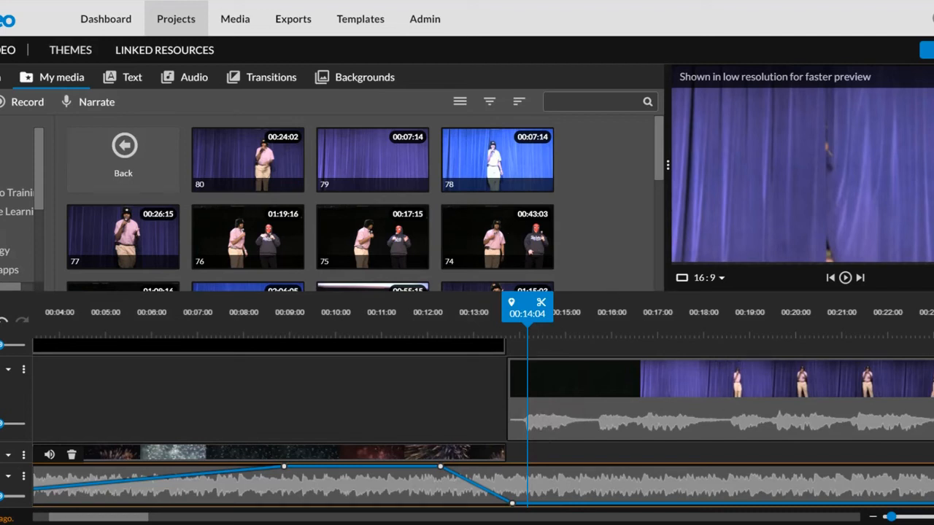
Lower clip 80's volume below 100% in the clip editor, save the change and play the clip to check it.
{"action": "left_click", "coordinate": [546, 380]}
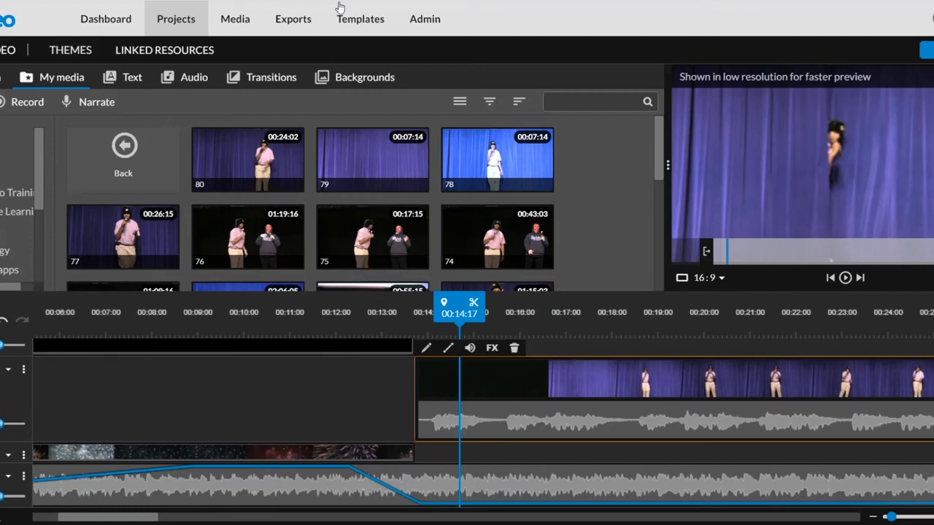
{"action": "double_click", "coordinate": [477, 397]}
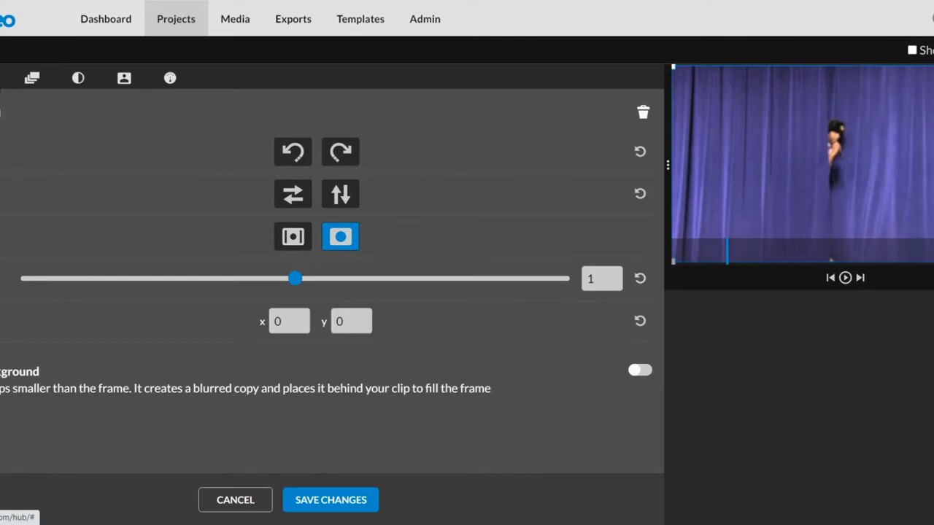
{"action": "left_click", "coordinate": [3, 77]}
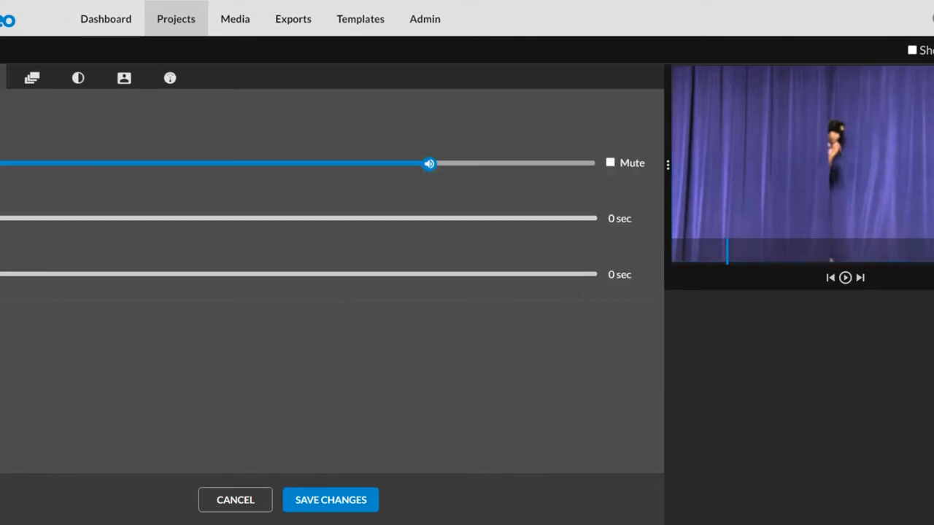
{"action": "mouse_move", "coordinate": [429, 163]}
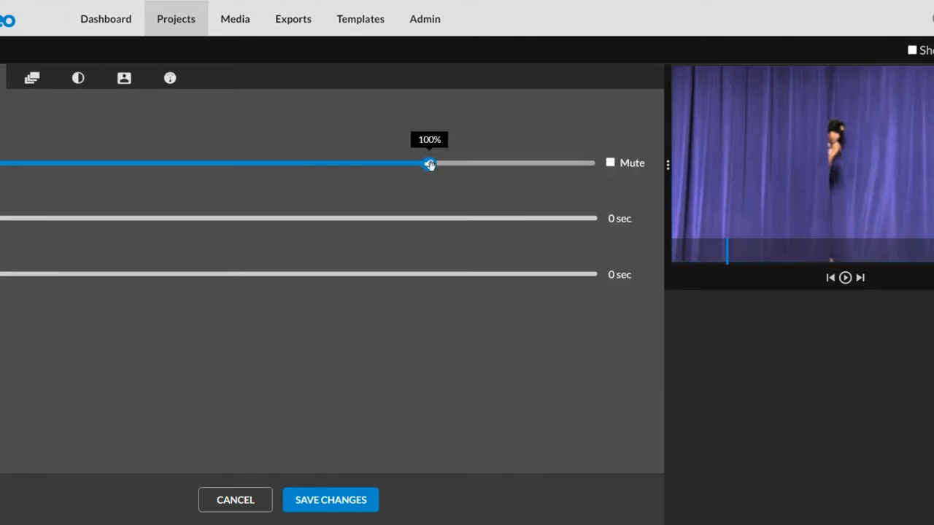
{"action": "left_click_drag", "start_coordinate": [430, 163], "coordinate": [291, 162]}
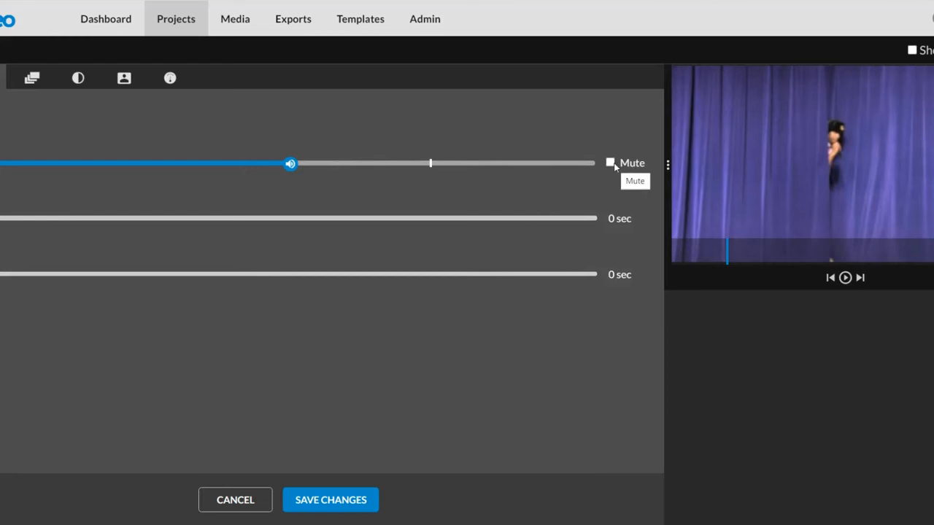
{"action": "left_click", "coordinate": [351, 501]}
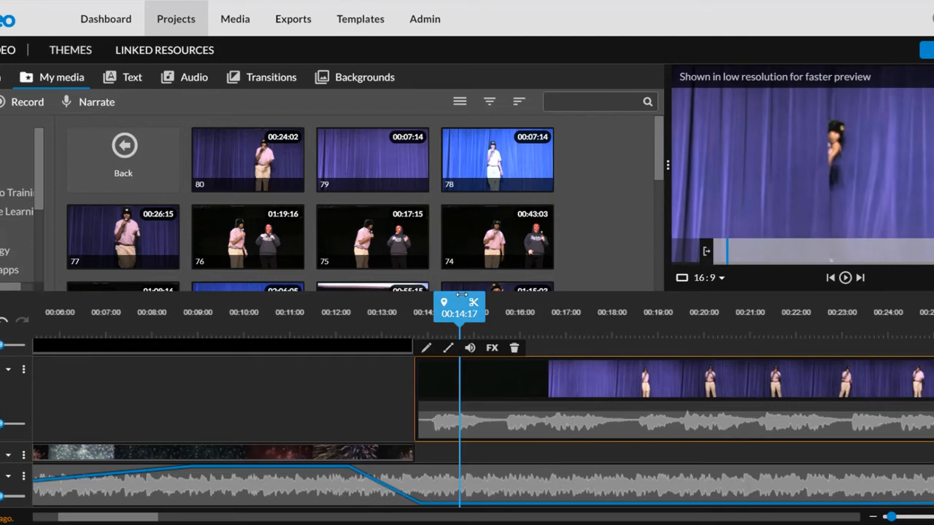
{"action": "key", "text": "space"}
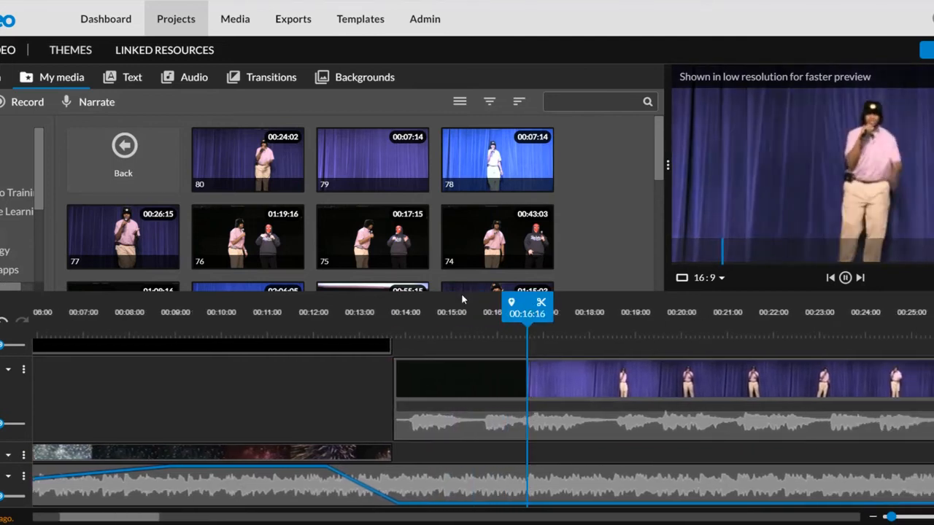
{"action": "key", "text": "space"}
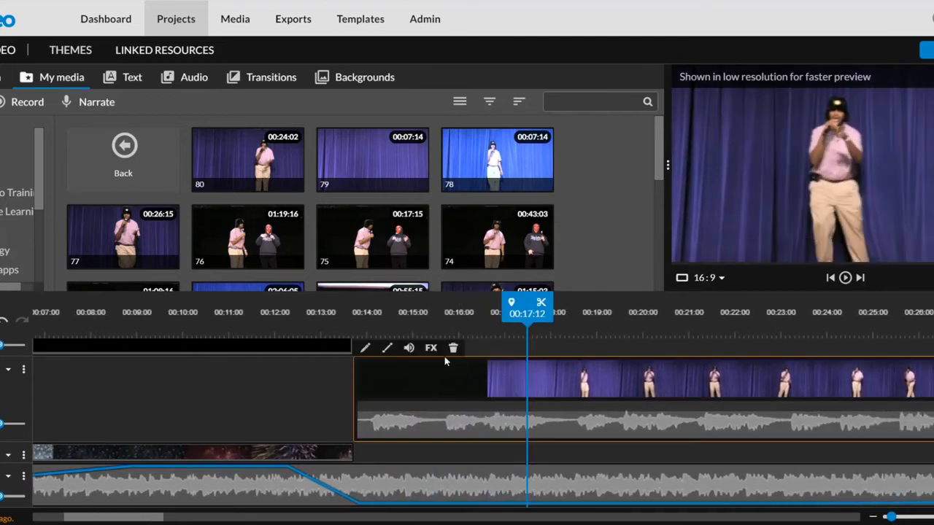
Reduce clip 80's volume further through its audio options on the timeline and play the result.
{"action": "left_click", "coordinate": [409, 349]}
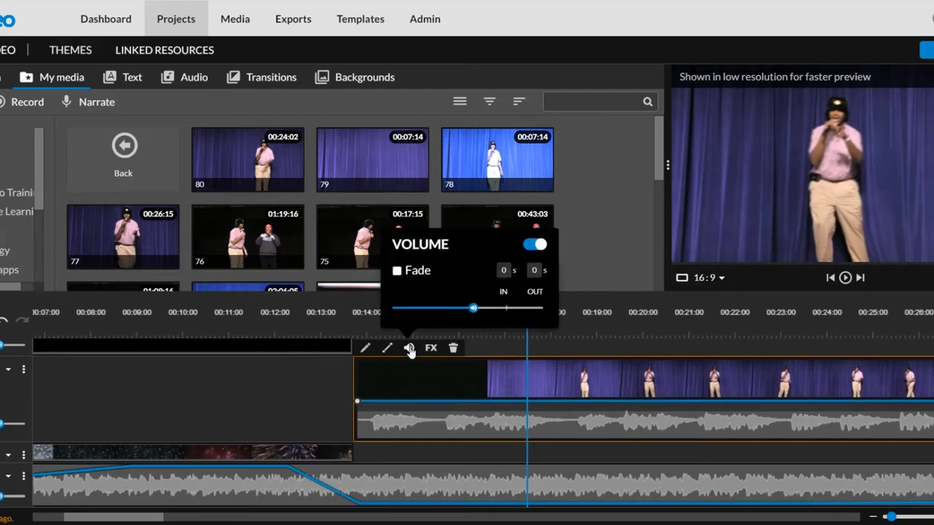
{"action": "mouse_move", "coordinate": [472, 307]}
{"action": "left_click_drag", "start_coordinate": [473, 309], "coordinate": [434, 308]}
{"action": "key", "text": "space"}
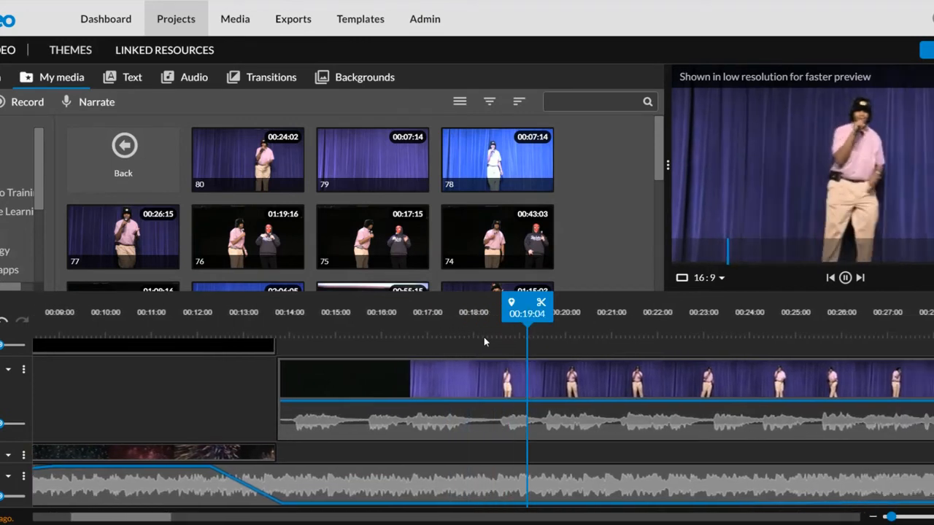
{"action": "key", "text": "space"}
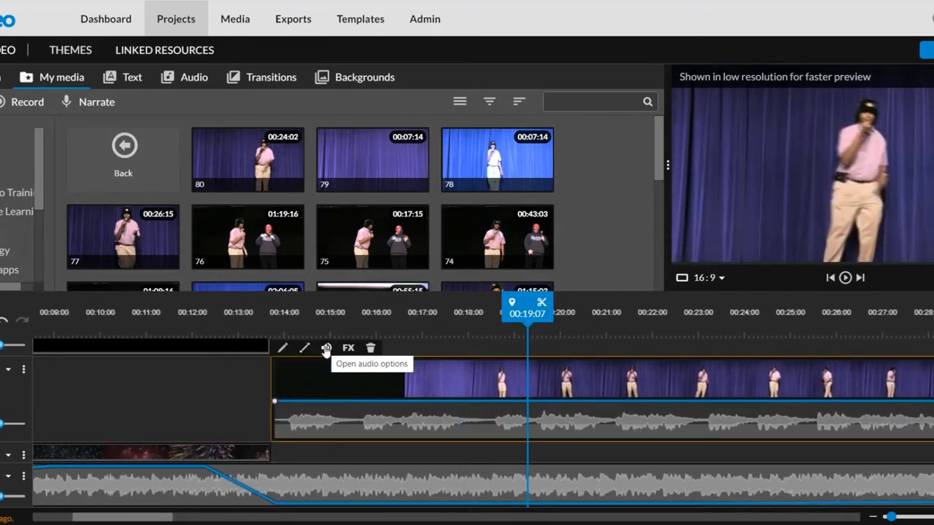
Shape clip 80's volume to rise from zero at its start to 97% just after 00:20:00, then drop to 0% near 00:21:14, and play it.
{"action": "left_click_drag", "start_coordinate": [274, 402], "coordinate": [267, 442]}
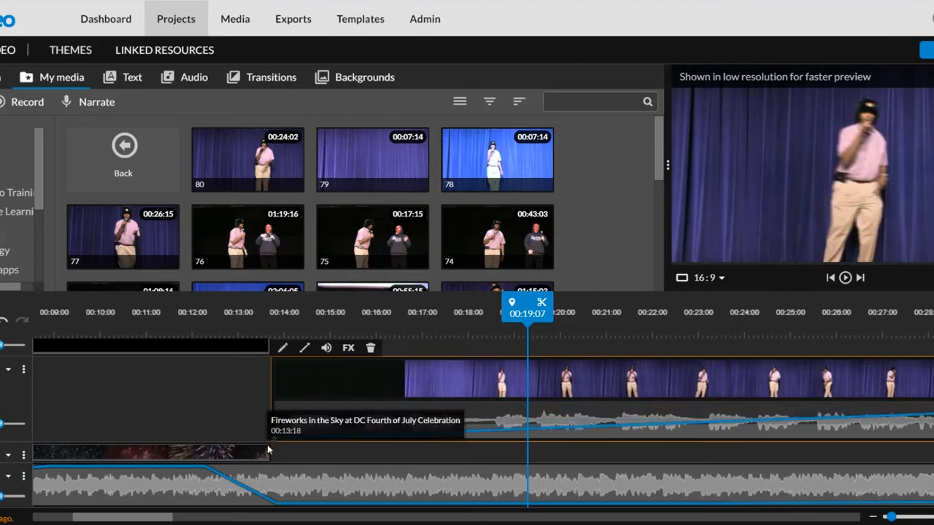
{"action": "left_click_drag", "start_coordinate": [406, 436], "coordinate": [576, 409]}
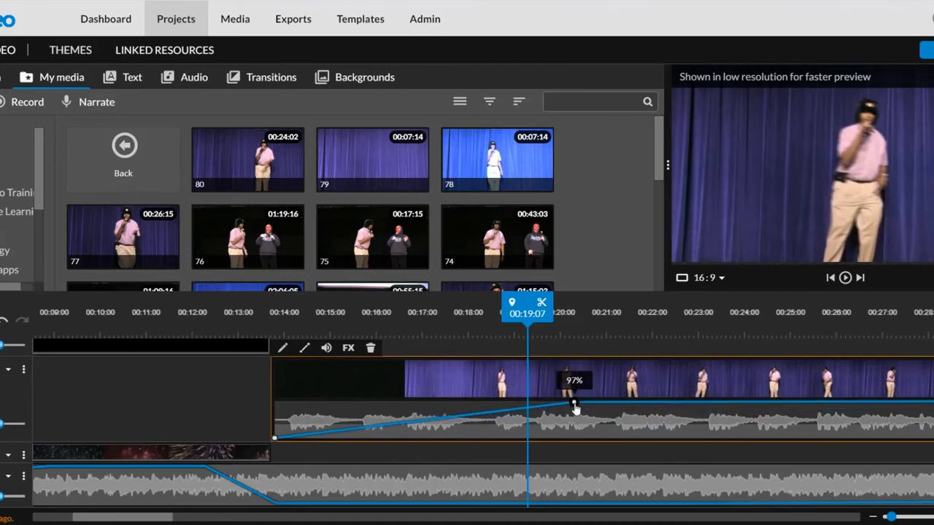
{"action": "left_click", "coordinate": [620, 403]}
{"action": "left_click_drag", "start_coordinate": [620, 405], "coordinate": [634, 441]}
{"action": "left_click", "coordinate": [627, 402]}
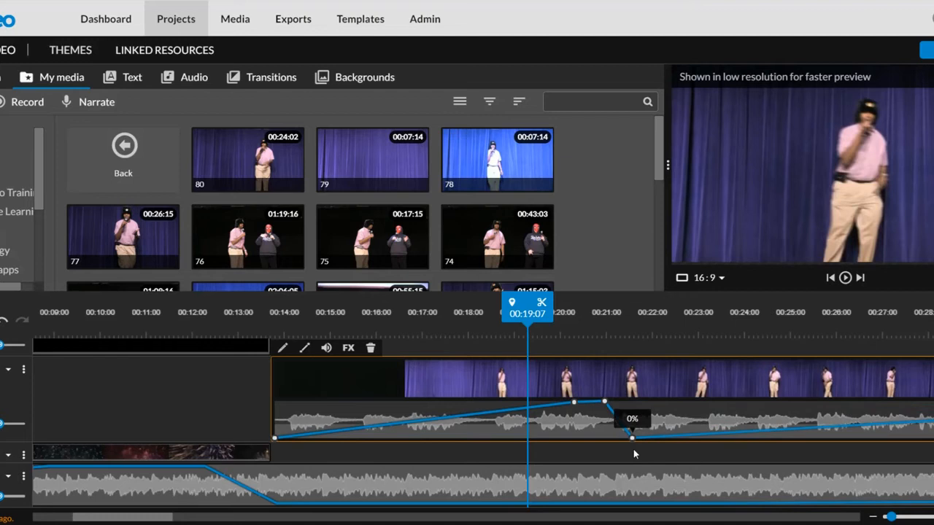
{"action": "key", "text": "space"}
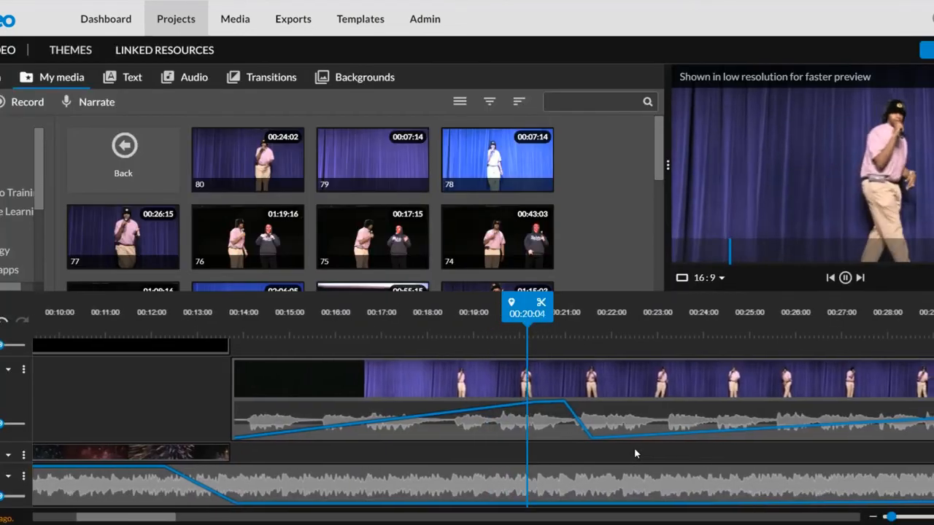
{"action": "key", "text": "space"}
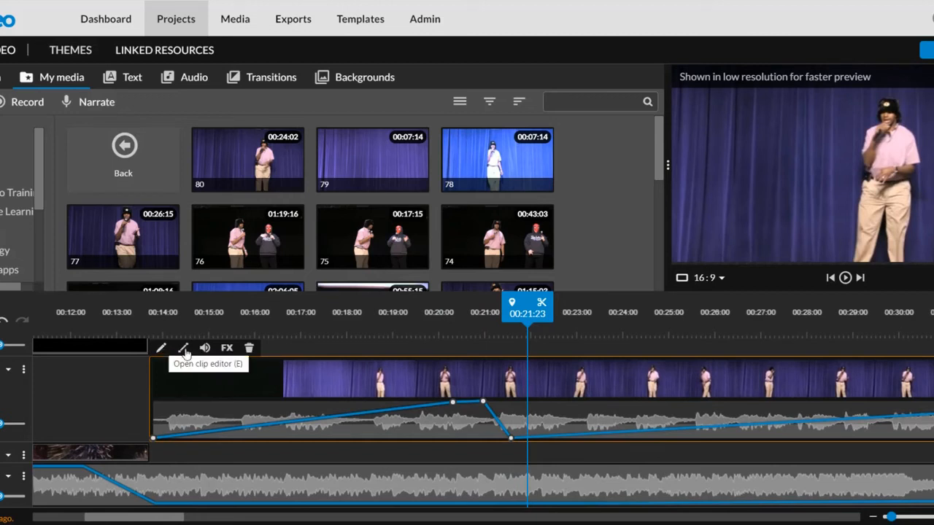
Split clip 80 at 00:21:23 and again at 00:23:21 to isolate a short middle section.
{"action": "left_click", "coordinate": [541, 302]}
{"action": "left_click_drag", "start_coordinate": [527, 313], "coordinate": [614, 314]}
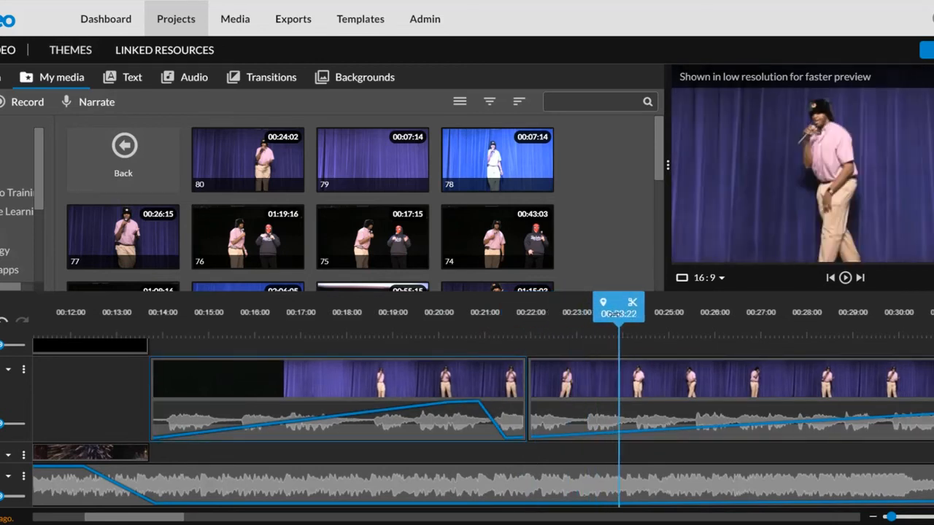
{"action": "left_click", "coordinate": [624, 394]}
{"action": "left_click", "coordinate": [630, 305]}
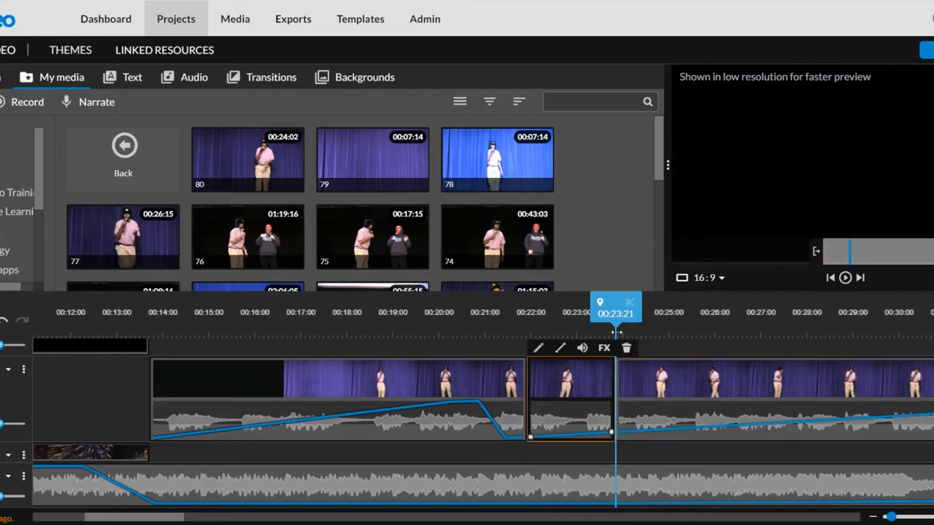
Review the middle section's audio settings in the clip editor, and raise the volume sharply at the start of clip 80's last section.
{"action": "double_click", "coordinate": [575, 417]}
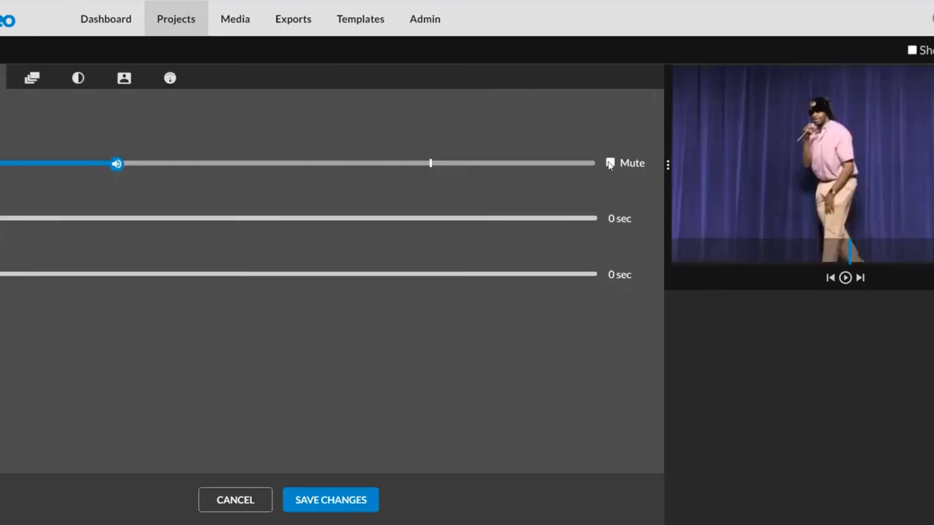
{"action": "left_click", "coordinate": [334, 500]}
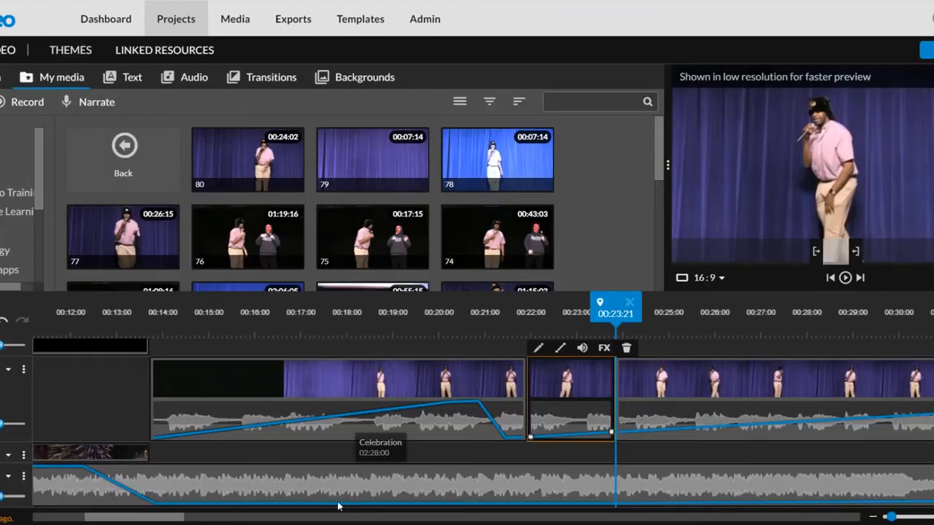
{"action": "left_click", "coordinate": [629, 432]}
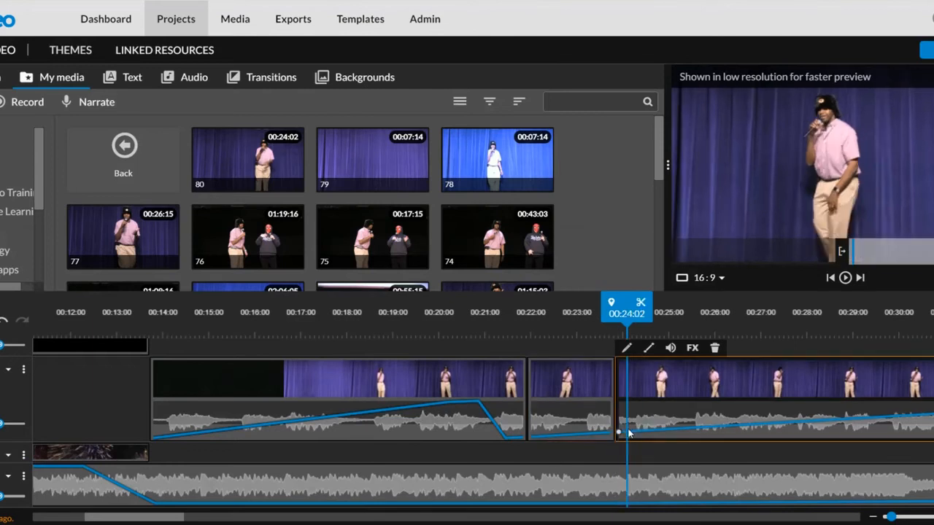
{"action": "left_click_drag", "start_coordinate": [624, 434], "coordinate": [619, 401]}
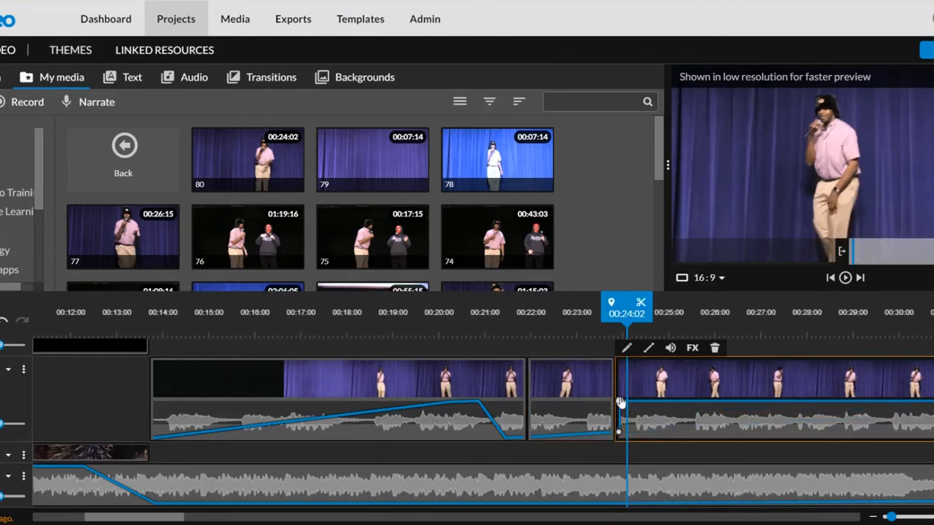
Raise the volume points at both ends of clip 80's middle section to the same level and play the sections through.
{"action": "left_click", "coordinate": [532, 438]}
{"action": "left_click_drag", "start_coordinate": [532, 438], "coordinate": [536, 412]}
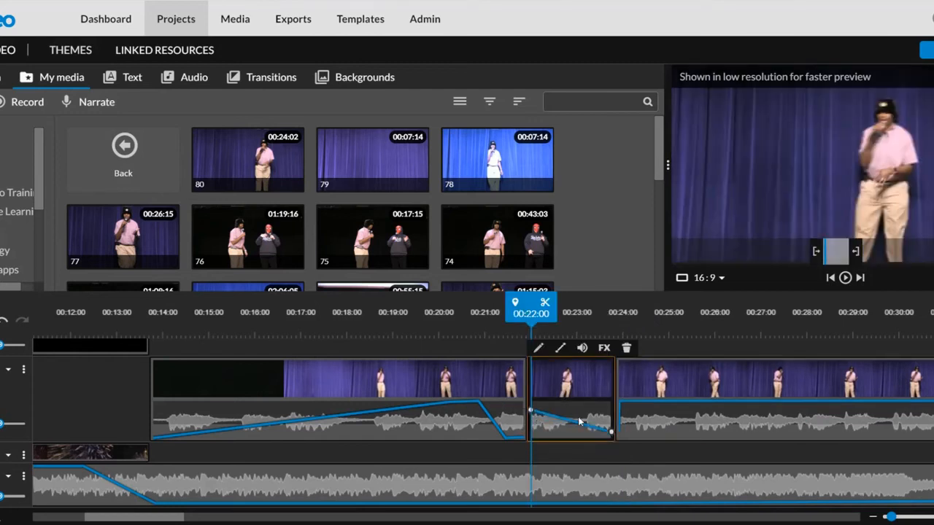
{"action": "left_click_drag", "start_coordinate": [611, 435], "coordinate": [610, 409]}
{"action": "left_click", "coordinate": [480, 319]}
{"action": "key", "text": "space"}
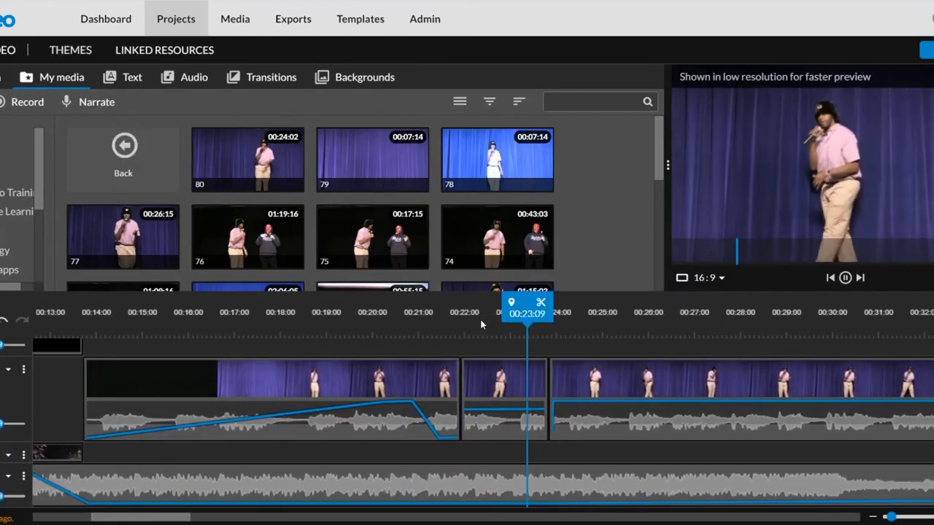
{"action": "key", "text": "space"}
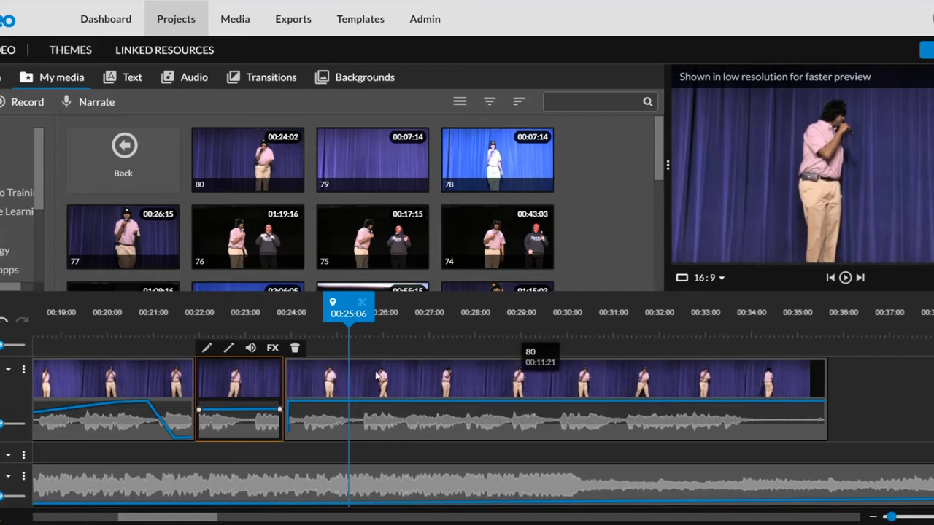
Place clip 75 directly after the last section of clip 80 on the same track and play across the cut.
{"action": "left_click_drag", "start_coordinate": [353, 319], "coordinate": [744, 314]}
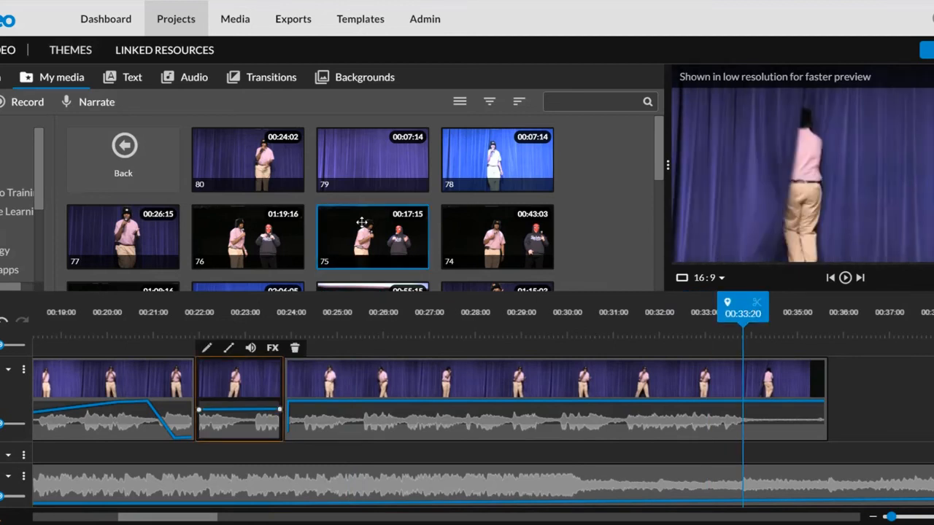
{"action": "scroll", "coordinate": [361, 221], "scroll_direction": "down", "scroll_amount": 3}
{"action": "scroll", "coordinate": [361, 221], "scroll_direction": "up", "scroll_amount": 2}
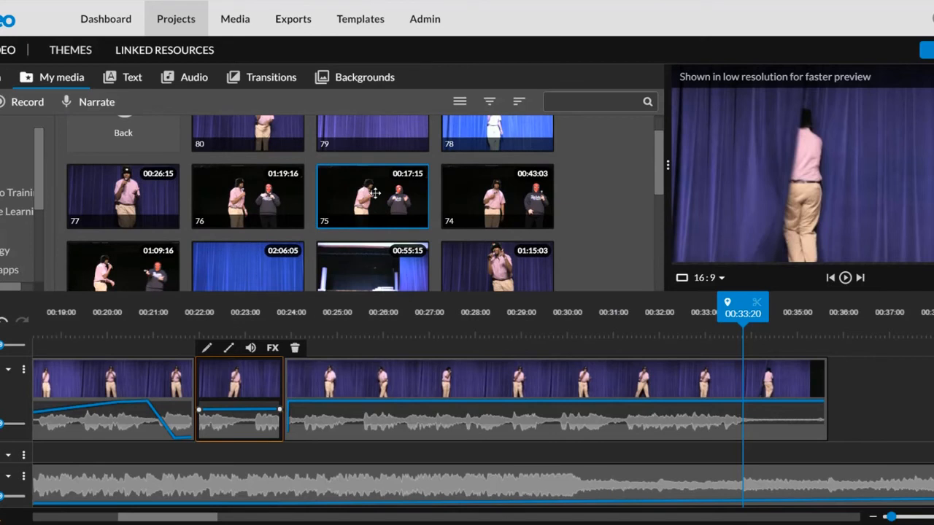
{"action": "left_click", "coordinate": [374, 192]}
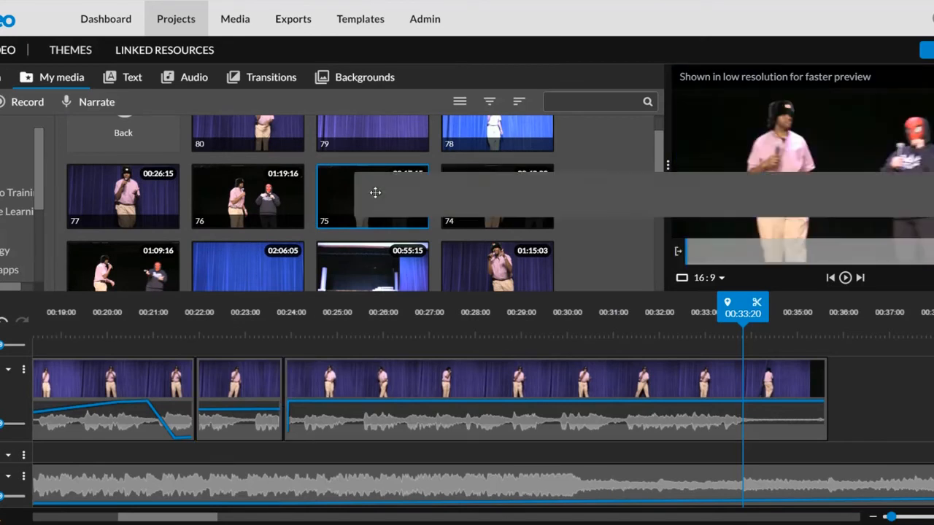
{"action": "left_click_drag", "start_coordinate": [762, 255], "coordinate": [852, 385]}
{"action": "left_click_drag", "start_coordinate": [839, 307], "coordinate": [805, 314]}
{"action": "key", "text": "space"}
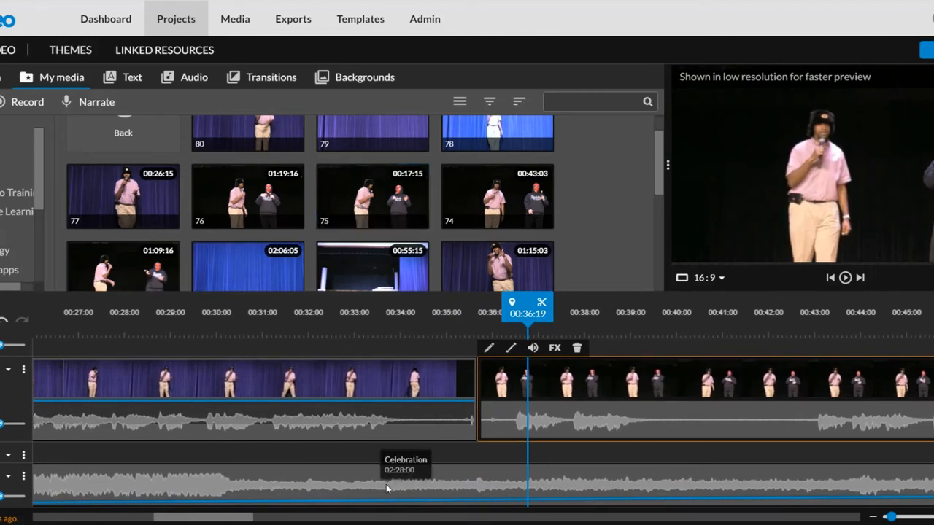
Preview the Cross fade, Cross blur, Cross Zoom and Cross dissolve transitions, and place Dip To Black between clip 80's last section and clip 75.
{"action": "left_click", "coordinate": [247, 81]}
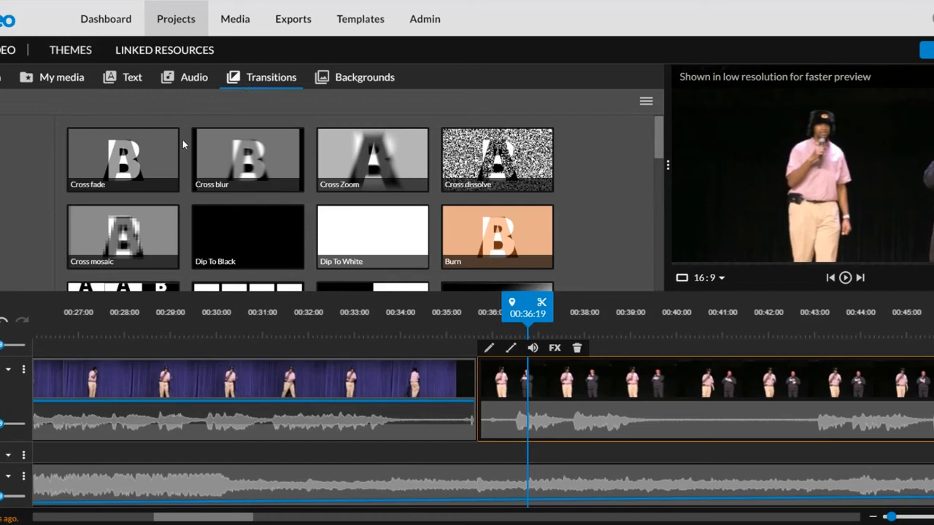
{"action": "left_click", "coordinate": [137, 155]}
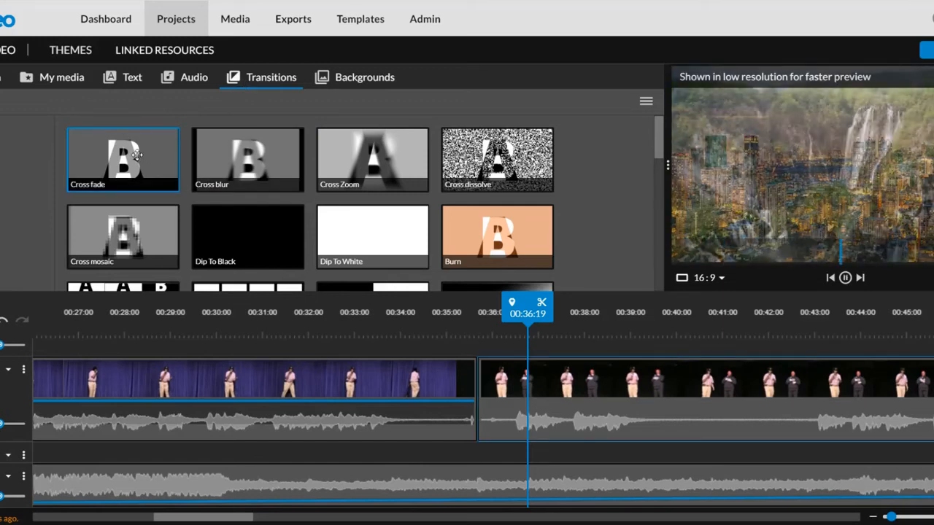
{"action": "left_click", "coordinate": [238, 149]}
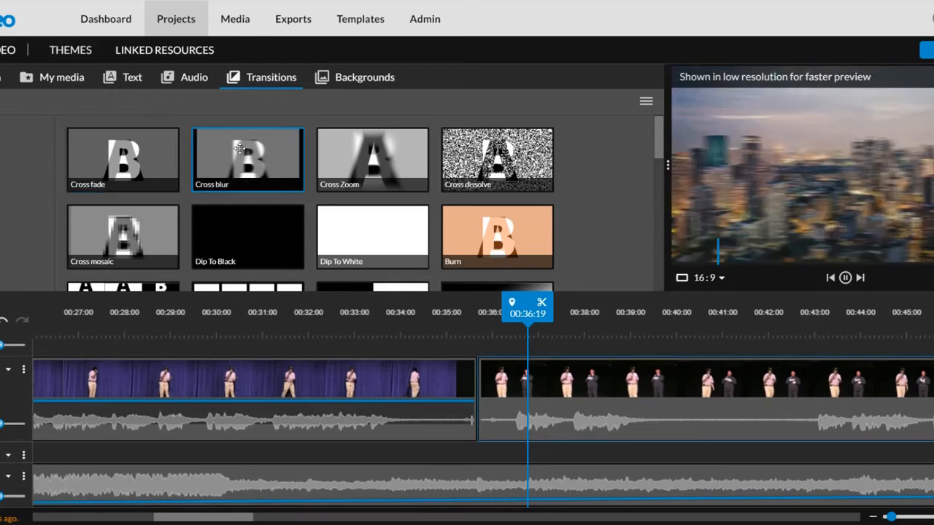
{"action": "left_click", "coordinate": [354, 153]}
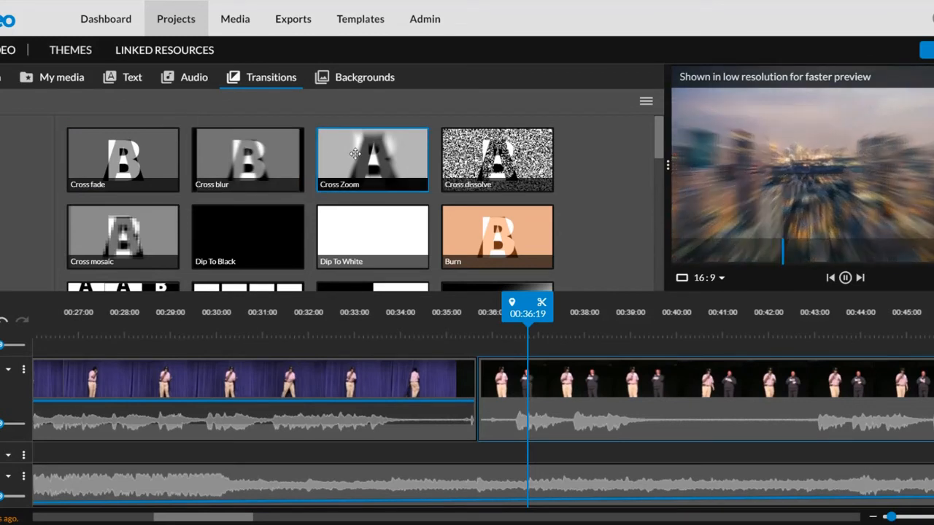
{"action": "left_click", "coordinate": [496, 157]}
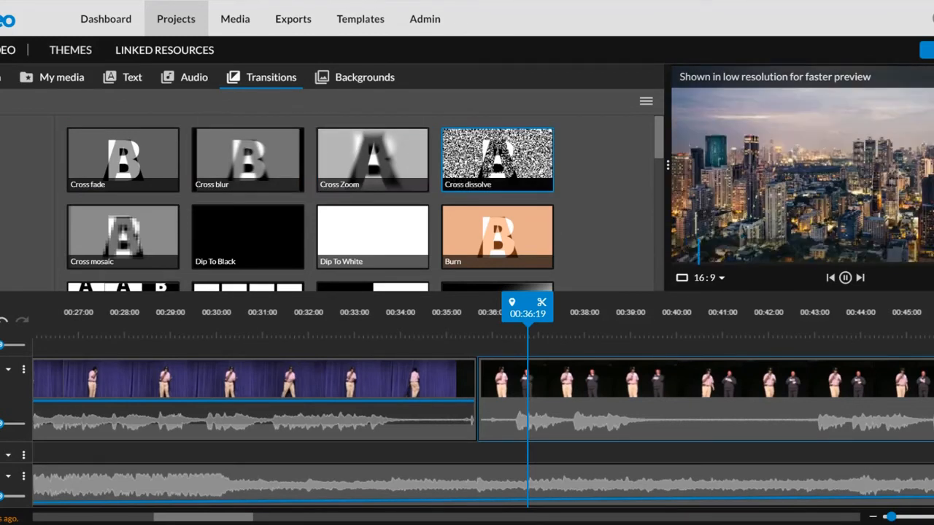
{"action": "left_click", "coordinate": [239, 237]}
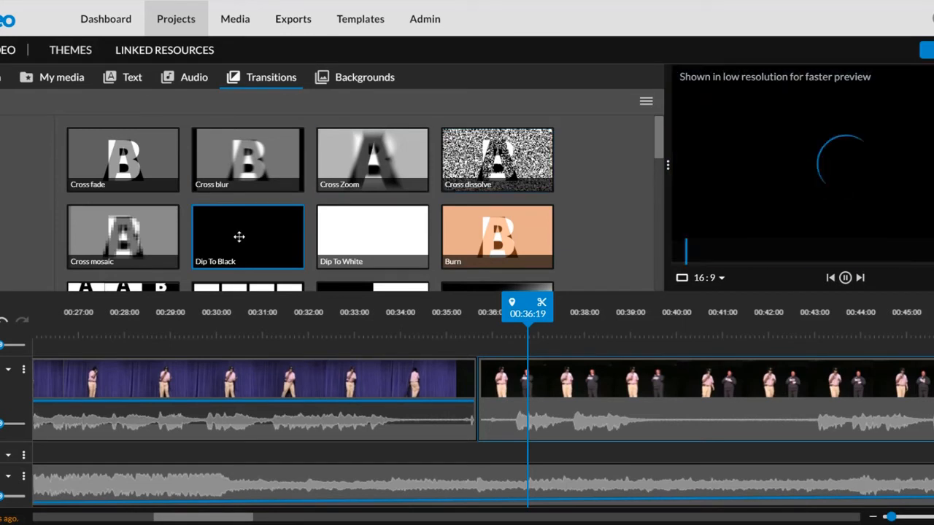
{"action": "left_click_drag", "start_coordinate": [239, 237], "coordinate": [463, 380]}
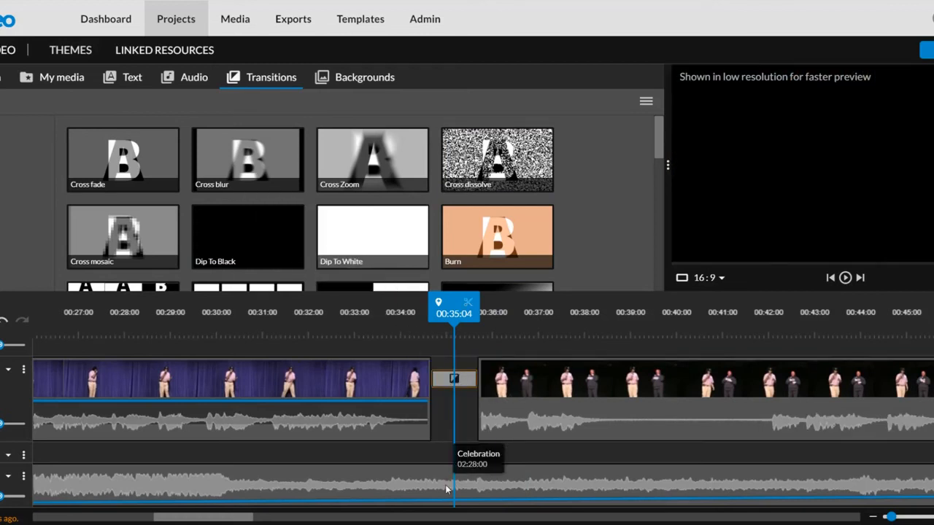
Mute the Celebration music track and play across the transition between clip 80 and clip 75.
{"action": "left_click", "coordinate": [23, 478]}
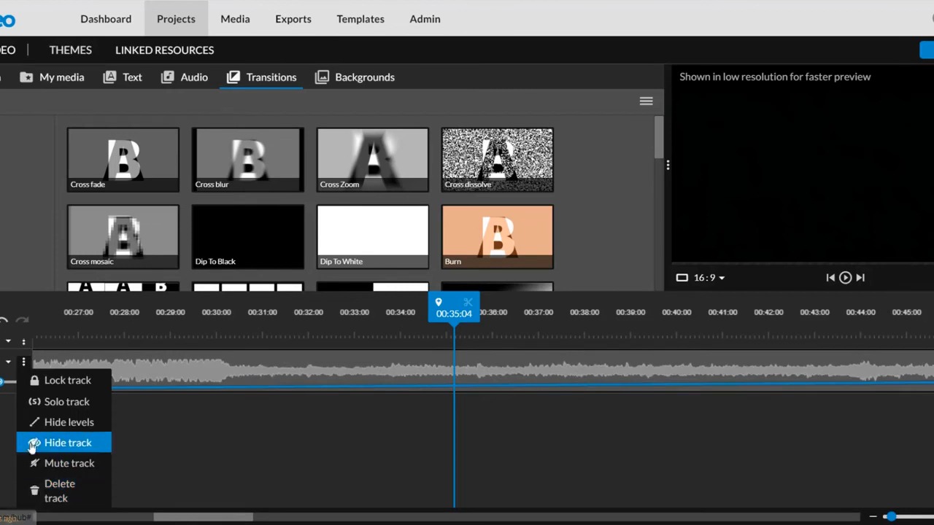
{"action": "left_click", "coordinate": [51, 464]}
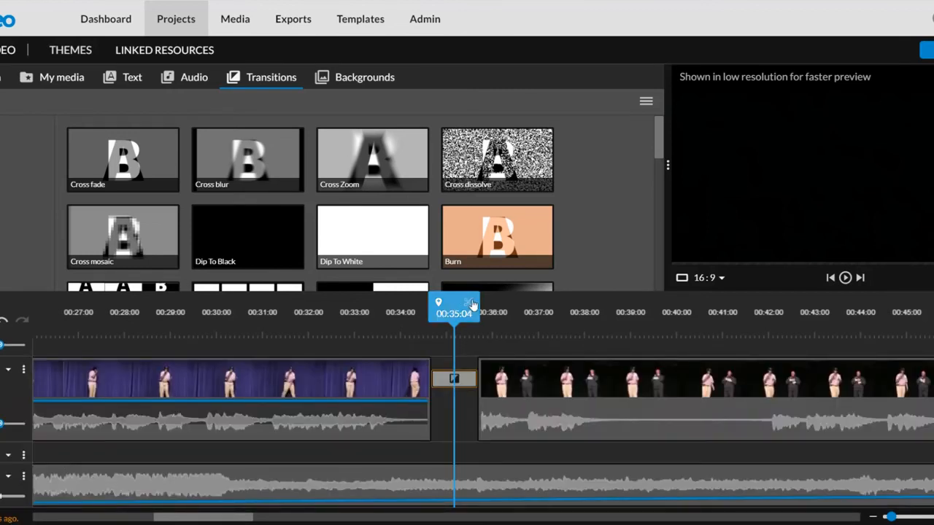
{"action": "left_click_drag", "start_coordinate": [454, 307], "coordinate": [382, 312]}
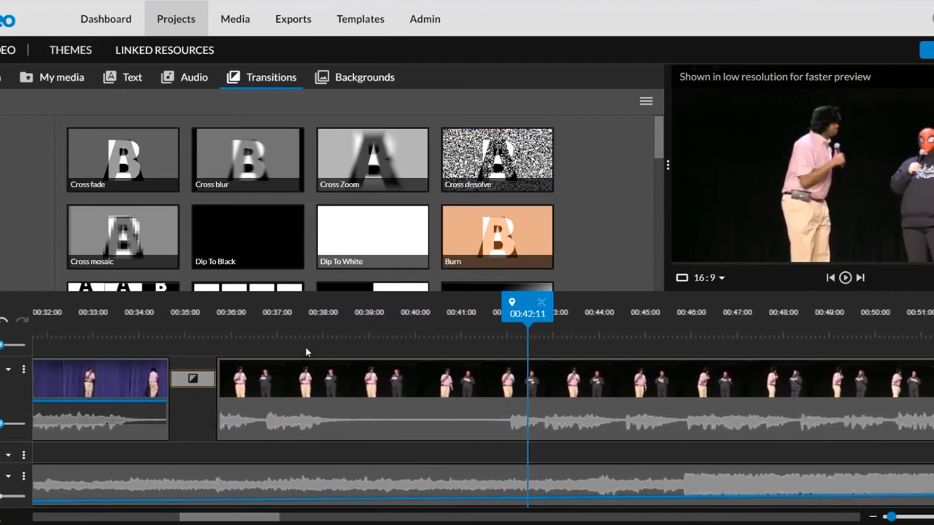
{"action": "left_click_drag", "start_coordinate": [528, 312], "coordinate": [143, 328]}
{"action": "key", "text": "space"}
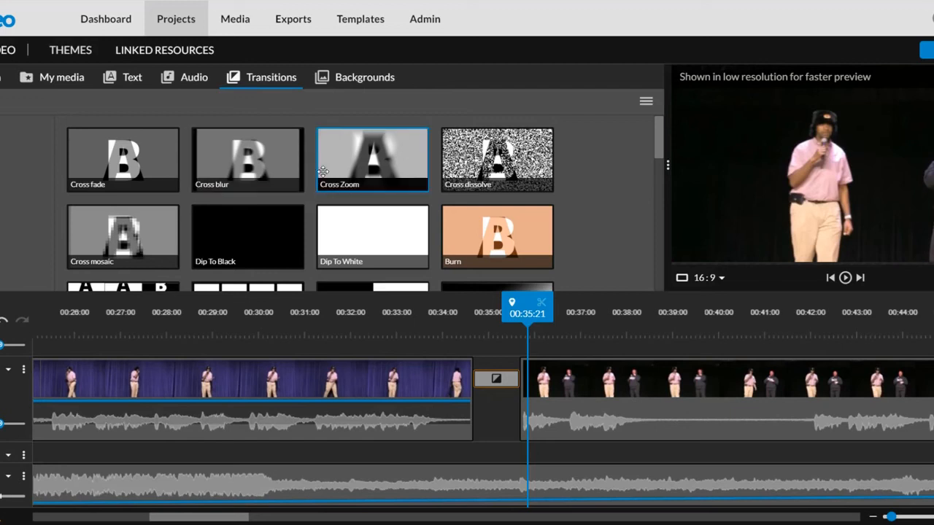
Look through the remaining transitions and preview Parasol and 3d-tile horizontal.
{"action": "scroll", "coordinate": [323, 172], "scroll_direction": "down", "scroll_amount": 8}
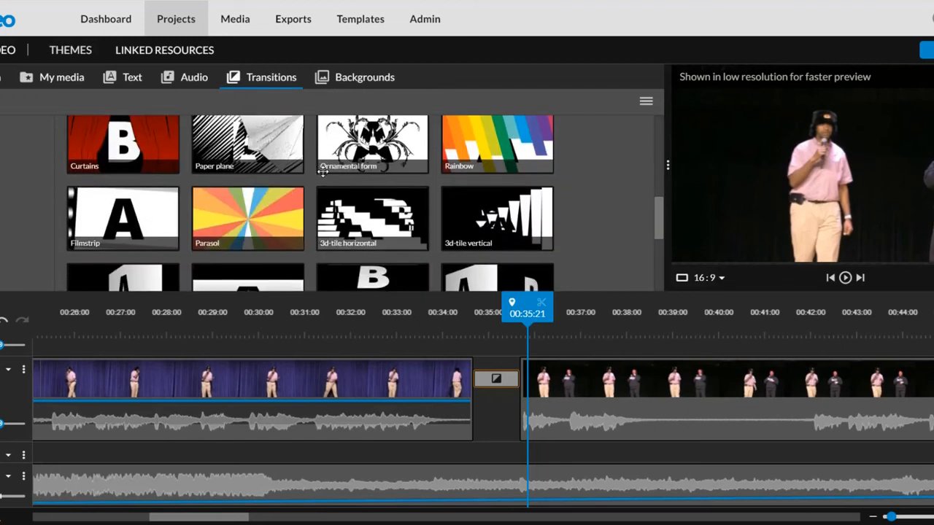
{"action": "left_click", "coordinate": [240, 230]}
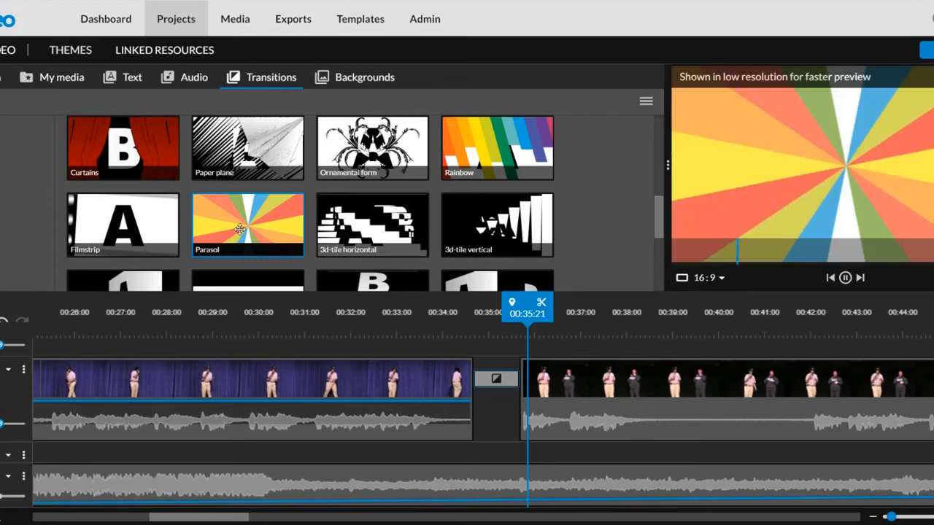
{"action": "scroll", "coordinate": [239, 230], "scroll_direction": "down", "scroll_amount": 5}
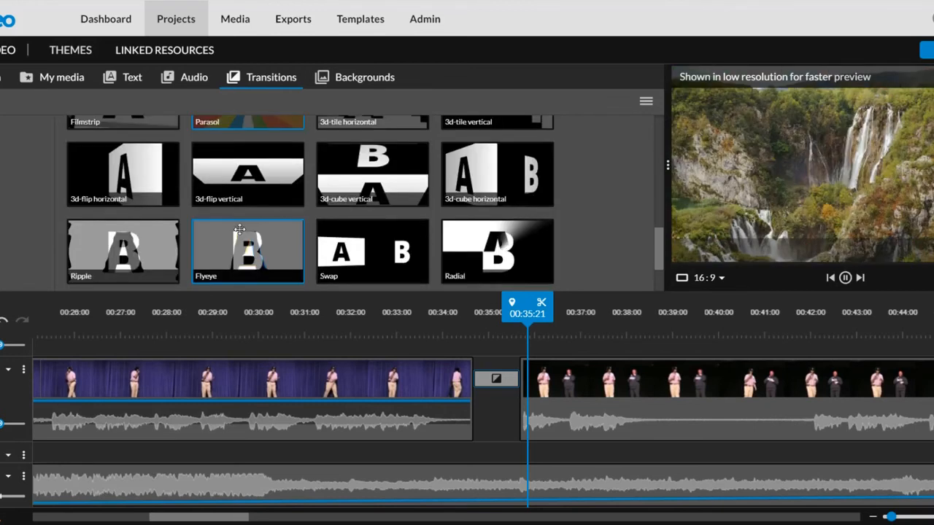
{"action": "scroll", "coordinate": [307, 190], "scroll_direction": "up", "scroll_amount": 6}
{"action": "left_click", "coordinate": [370, 143]}
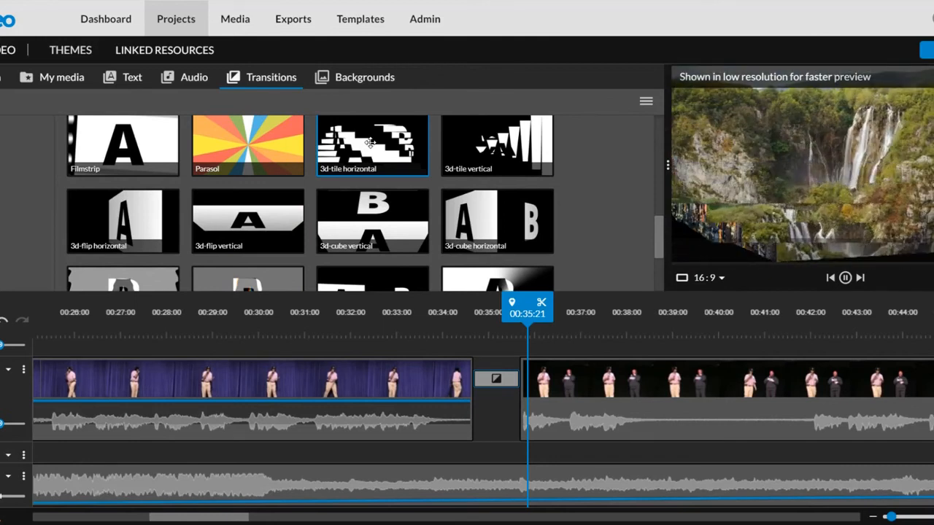
Fit the whole project in the timeline, select all clips and move them together to start at about 00:20:15.
{"action": "scroll", "coordinate": [467, 397], "scroll_direction": "left", "scroll_amount": 5}
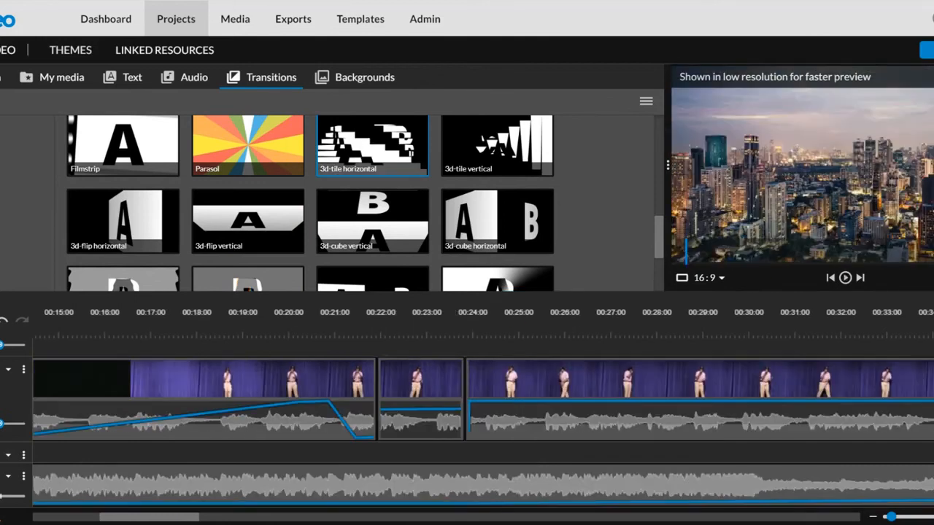
{"action": "scroll", "coordinate": [227, 392], "scroll_direction": "left", "scroll_amount": 7}
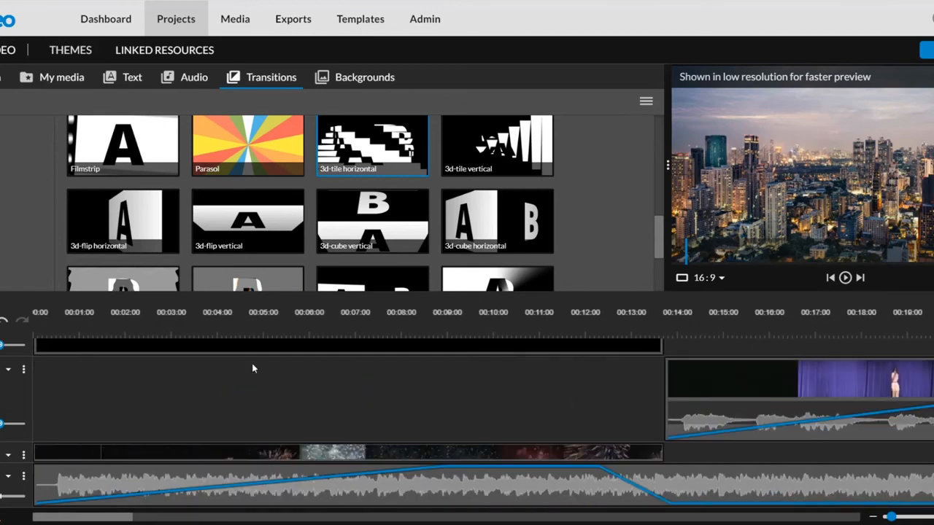
{"action": "left_click_drag", "start_coordinate": [891, 517], "coordinate": [873, 519]}
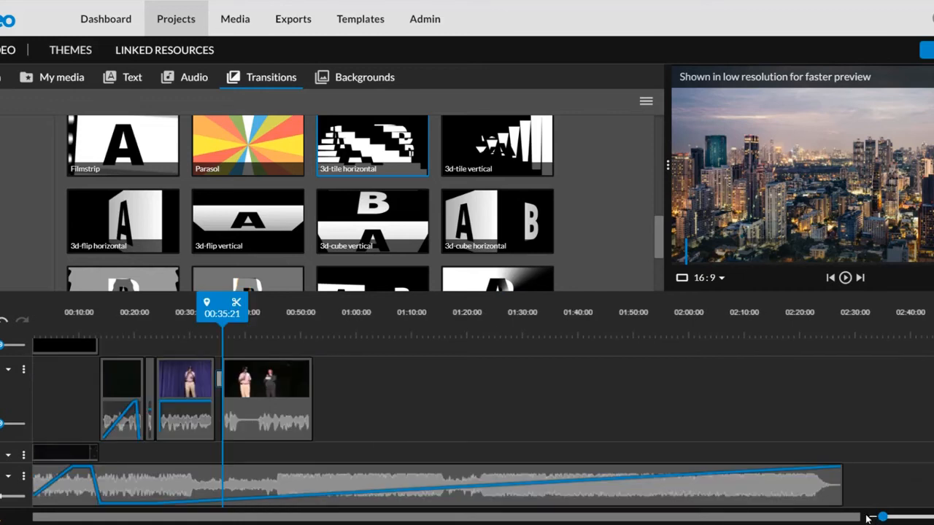
{"action": "scroll", "coordinate": [40, 378], "scroll_direction": "up", "scroll_amount": 1}
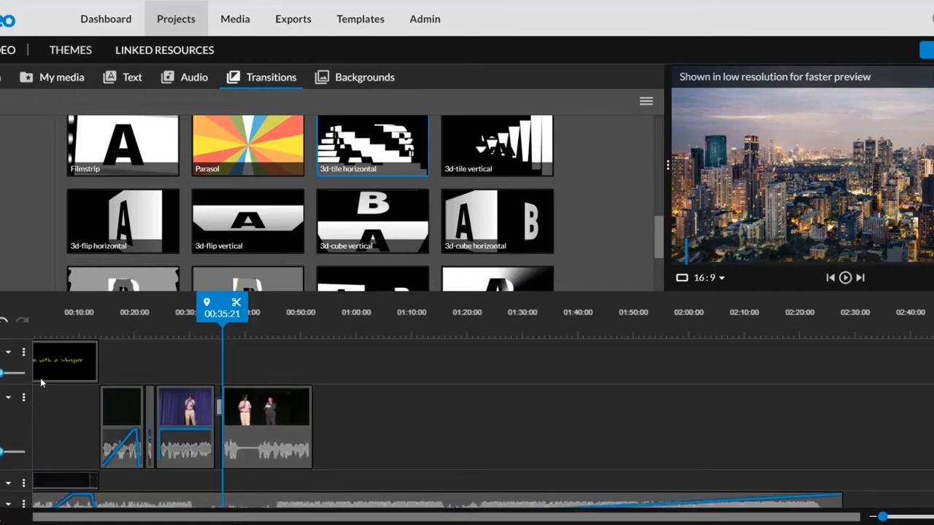
{"action": "scroll", "coordinate": [40, 378], "scroll_direction": "down", "scroll_amount": 1}
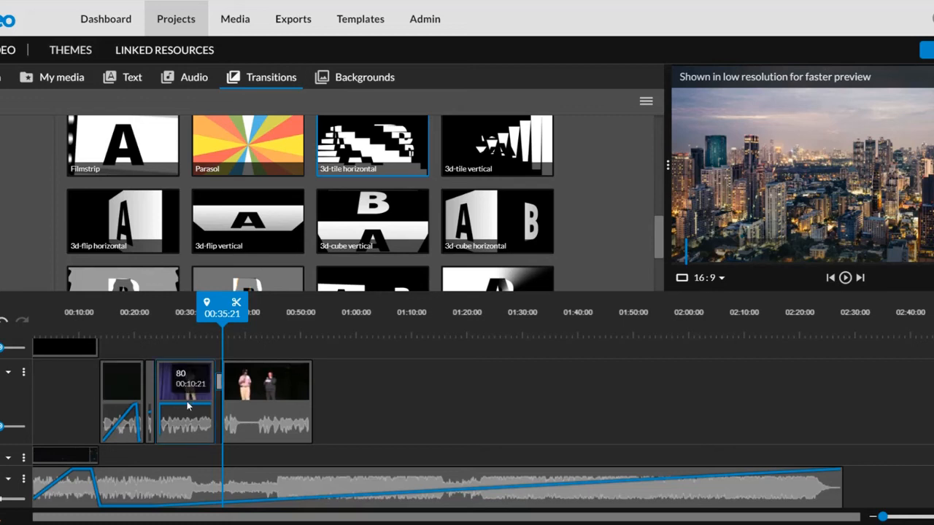
{"action": "left_click", "coordinate": [219, 383]}
{"action": "left_click", "coordinate": [203, 501]}
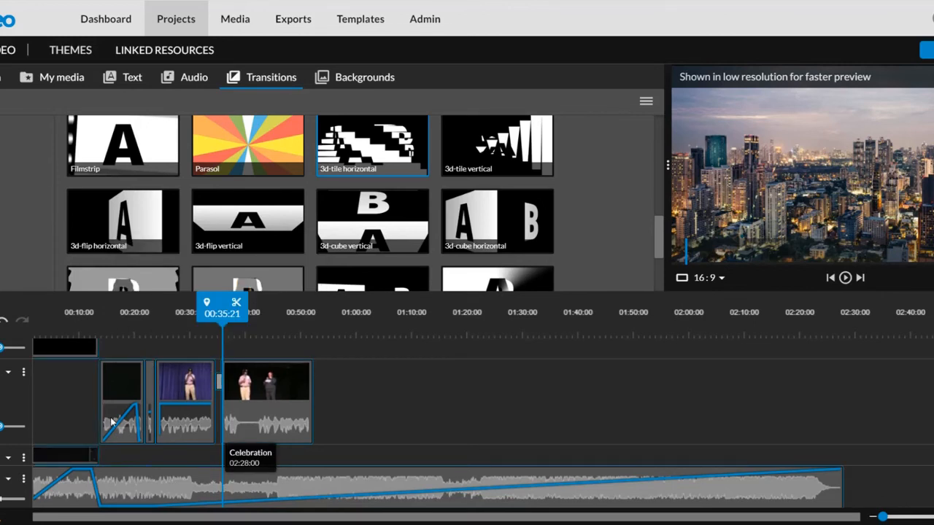
{"action": "left_click_drag", "start_coordinate": [116, 423], "coordinate": [224, 434]}
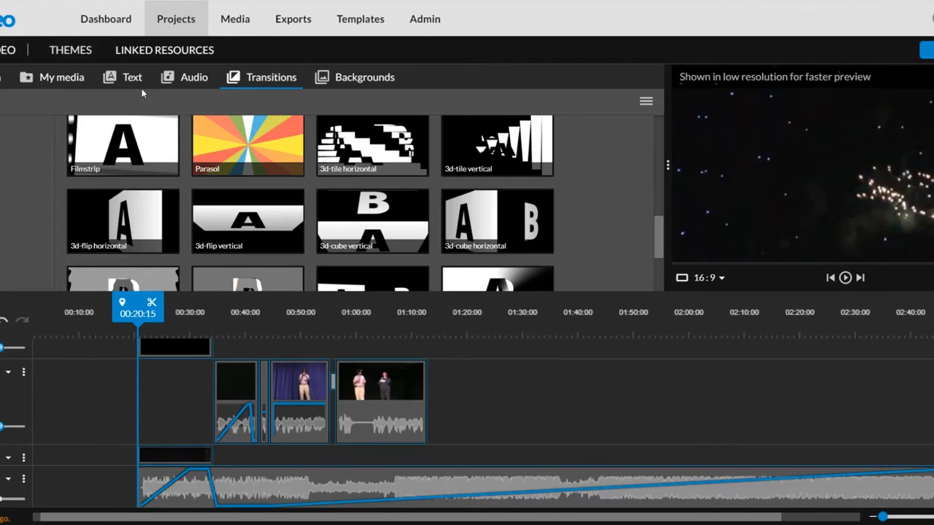
Browse the motion title templates for a replacement opening title.
{"action": "left_click", "coordinate": [132, 82]}
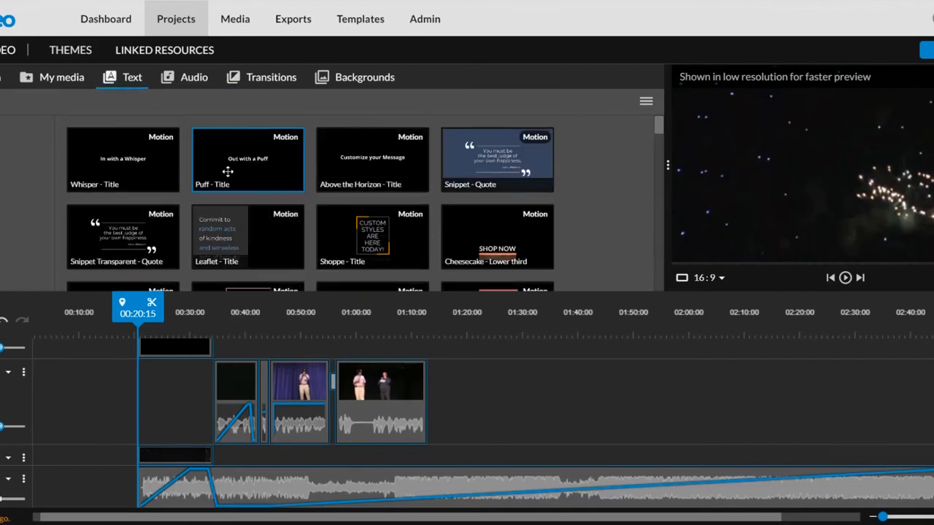
{"action": "scroll", "coordinate": [227, 173], "scroll_direction": "down", "scroll_amount": 2}
{"action": "scroll", "coordinate": [227, 172], "scroll_direction": "down", "scroll_amount": 3}
{"action": "scroll", "coordinate": [227, 175], "scroll_direction": "up", "scroll_amount": 1}
{"action": "scroll", "coordinate": [229, 176], "scroll_direction": "down", "scroll_amount": 1}
{"action": "scroll", "coordinate": [226, 172], "scroll_direction": "up", "scroll_amount": 1}
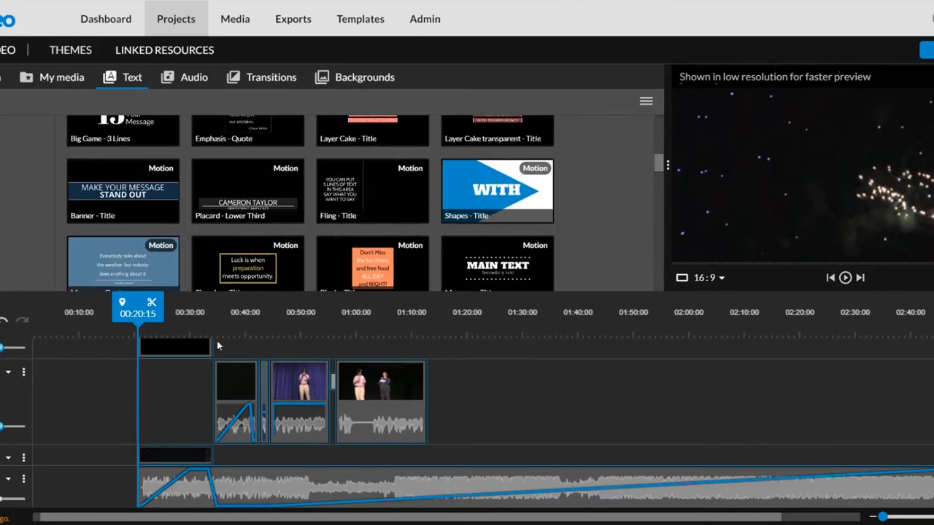
Move all selected clips back to the start of the timeline and delete the "In with a Whisper" title.
{"action": "left_click_drag", "start_coordinate": [186, 353], "coordinate": [74, 372]}
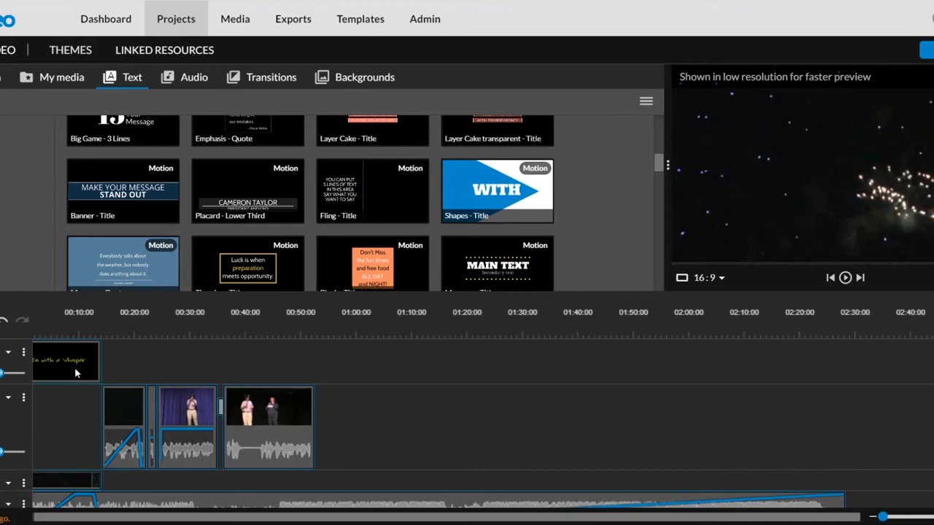
{"action": "left_click", "coordinate": [74, 372]}
{"action": "key", "text": "Delete"}
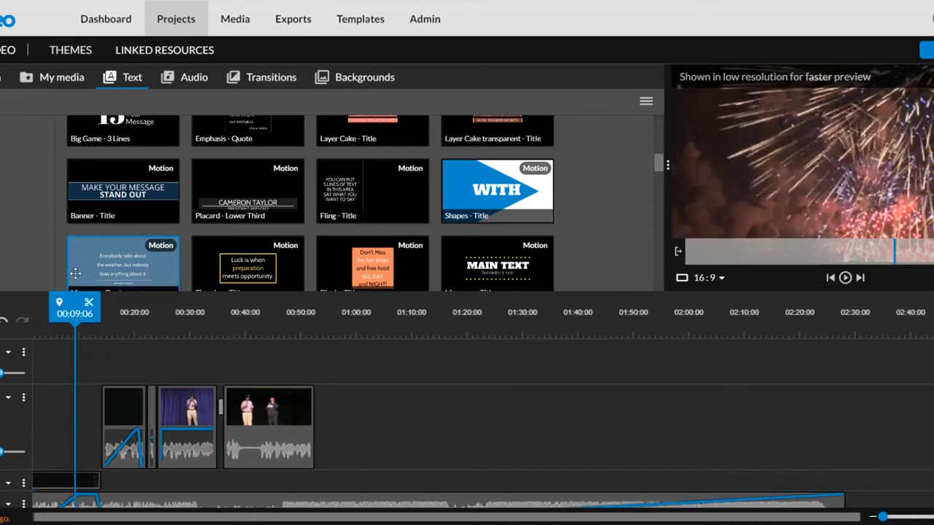
Place Banner - Title over the opening footage and set its two lines to "RISD Summit" and "Summer 2020", saving the changes.
{"action": "left_click_drag", "start_coordinate": [116, 183], "coordinate": [109, 362]}
{"action": "left_click", "coordinate": [91, 369]}
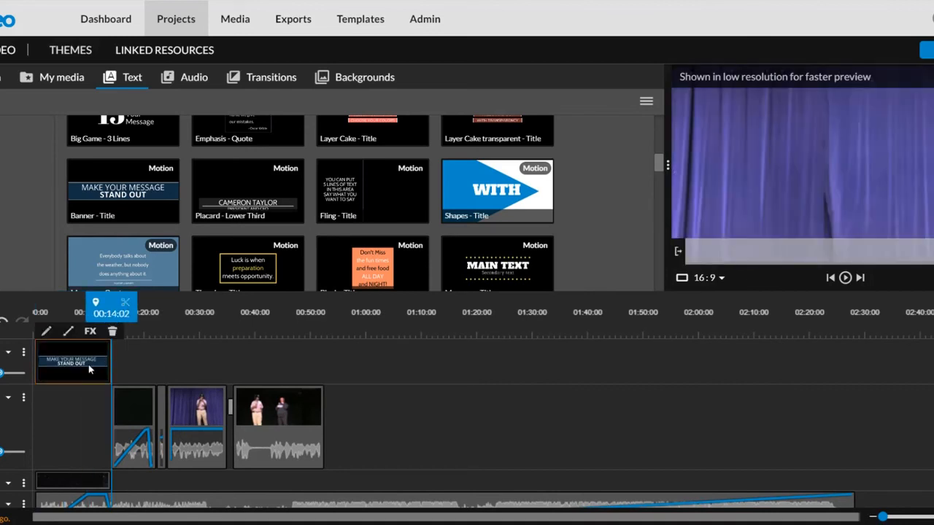
{"action": "double_click", "coordinate": [88, 368]}
{"action": "left_click", "coordinate": [103, 224]}
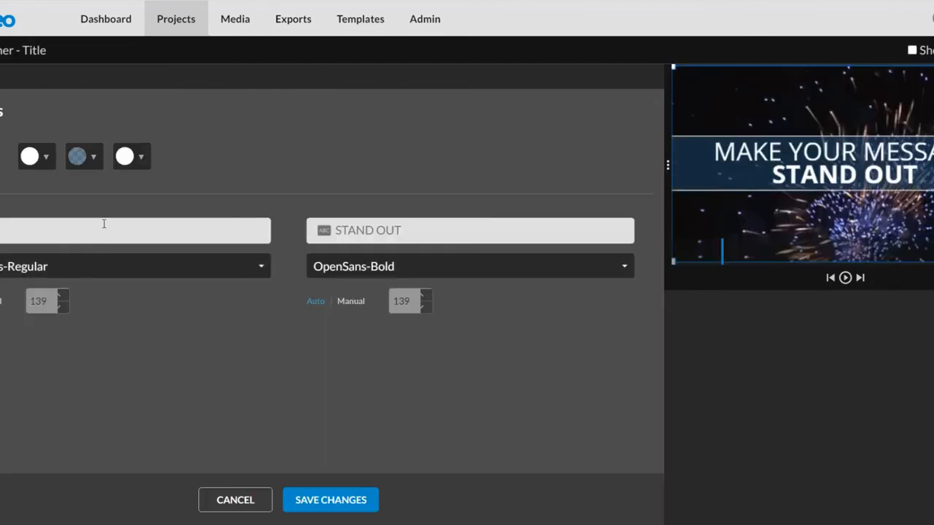
{"action": "type", "text": "RISD Summ"}
{"action": "type", "text": "it"}
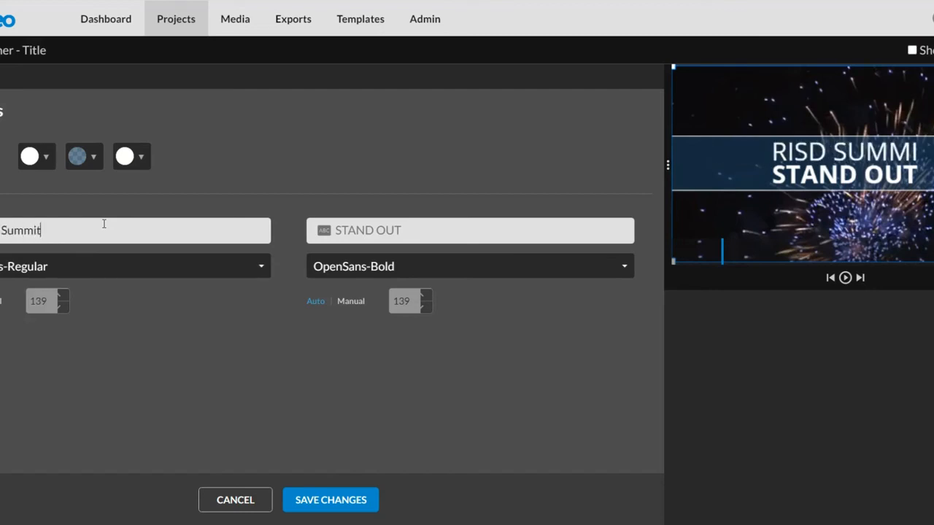
{"action": "left_click", "coordinate": [410, 226]}
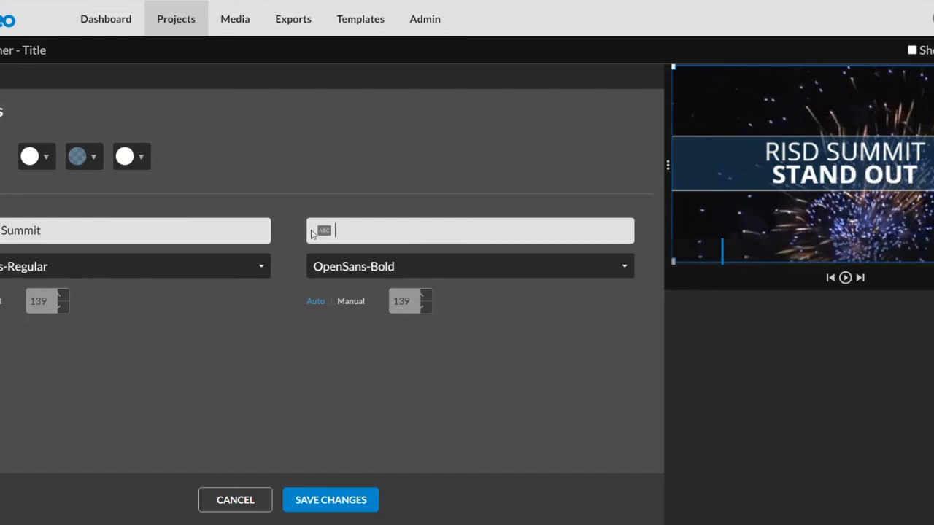
{"action": "type", "text": "Summer 2020"}
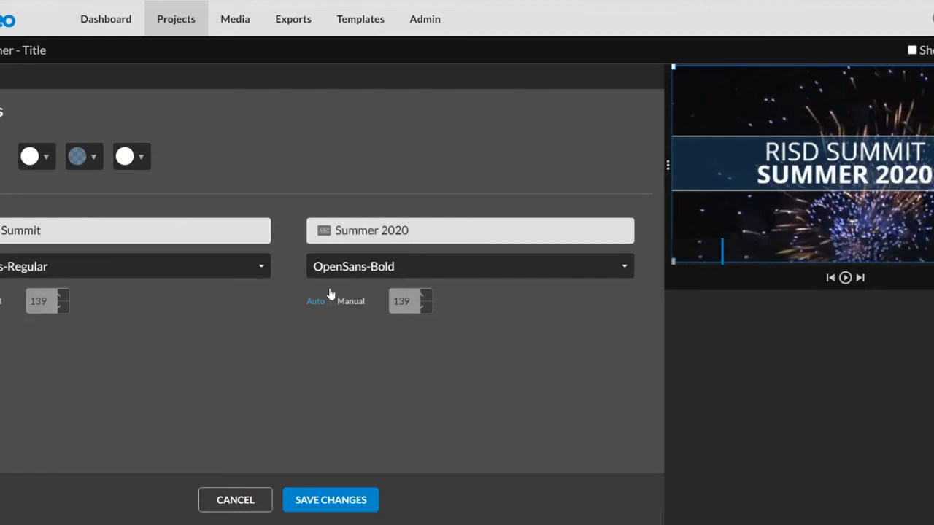
{"action": "left_click", "coordinate": [349, 500]}
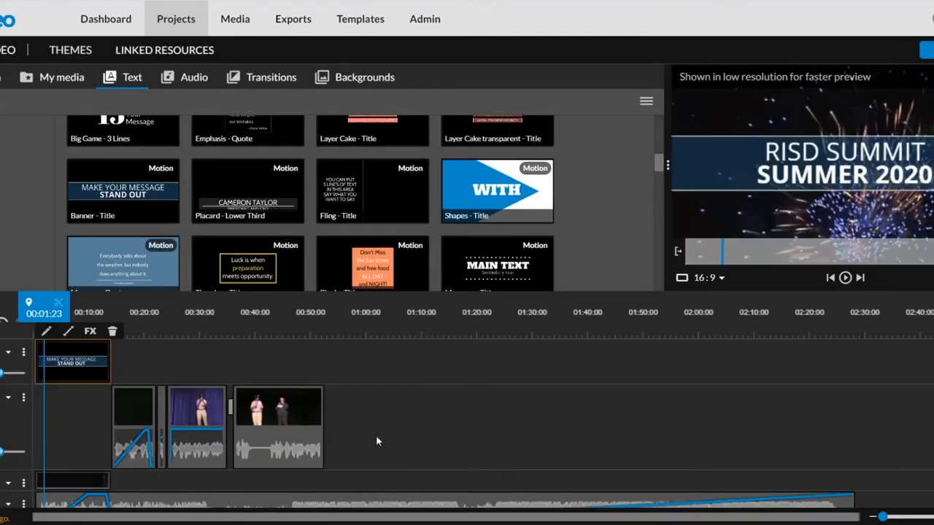
Play the opening title through into the first section of clip 80, and open the music track's options.
{"action": "left_click_drag", "start_coordinate": [58, 320], "coordinate": [47, 317]}
{"action": "key", "text": "space"}
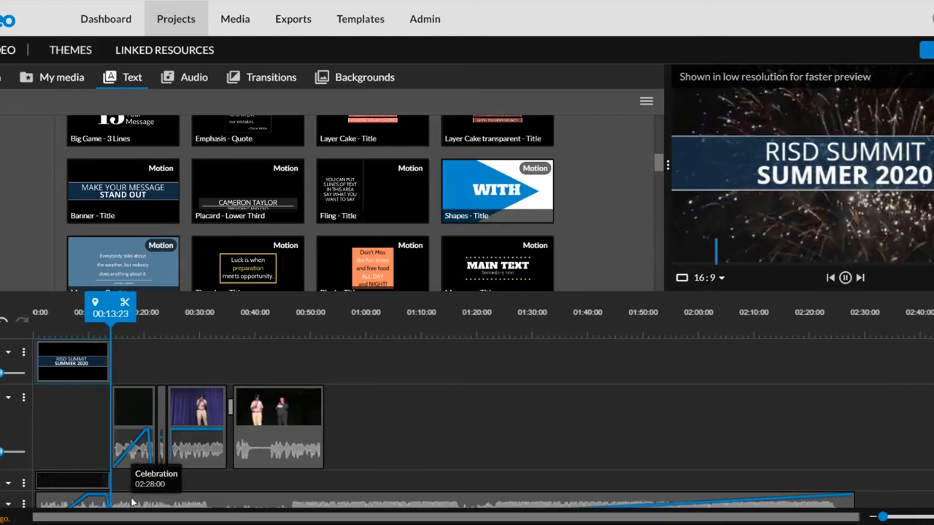
{"action": "scroll", "coordinate": [131, 501], "scroll_direction": "down", "scroll_amount": 1}
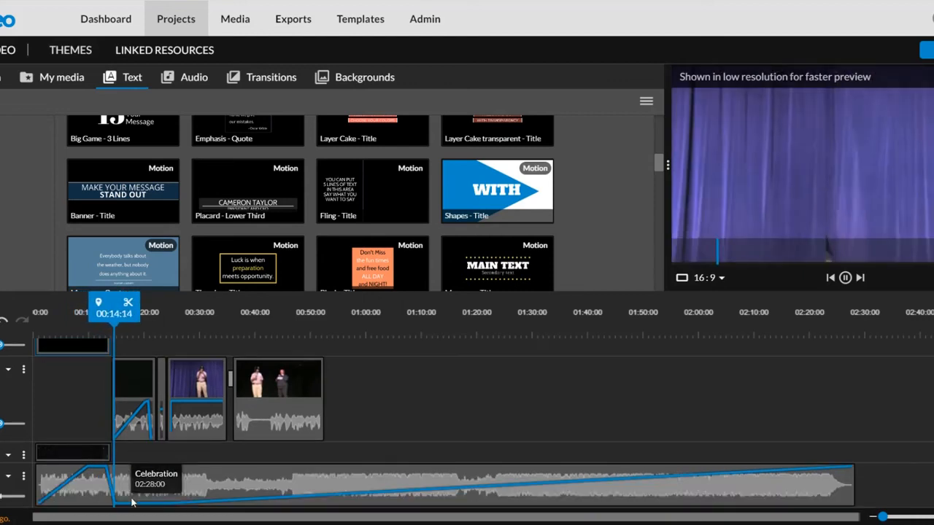
{"action": "left_click", "coordinate": [22, 479]}
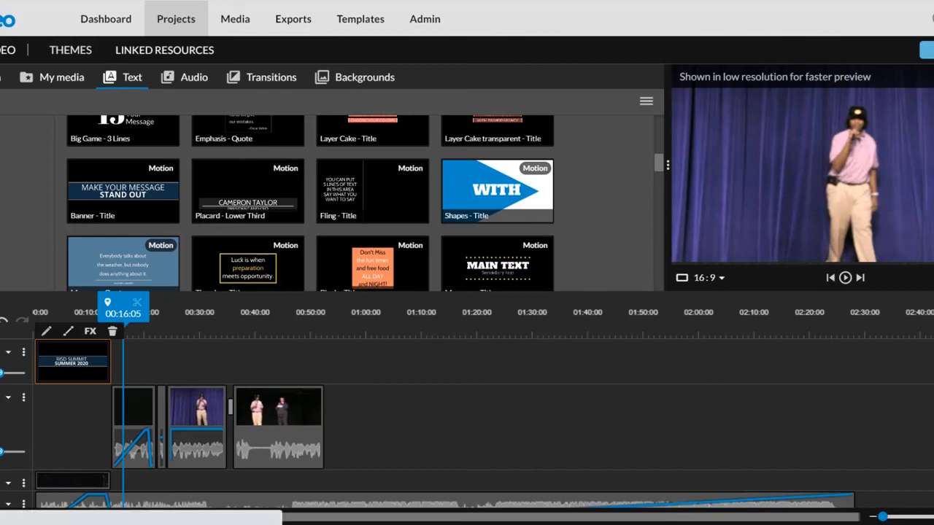
Start finishing the video for export and set the export title to "RISD Summit".
{"action": "left_click", "coordinate": [926, 50]}
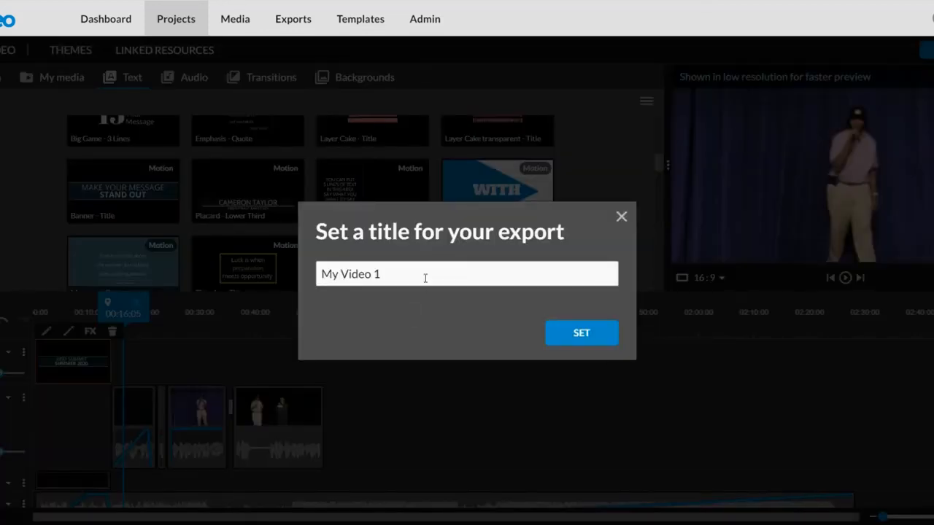
{"action": "left_click_drag", "start_coordinate": [426, 278], "coordinate": [107, 291]}
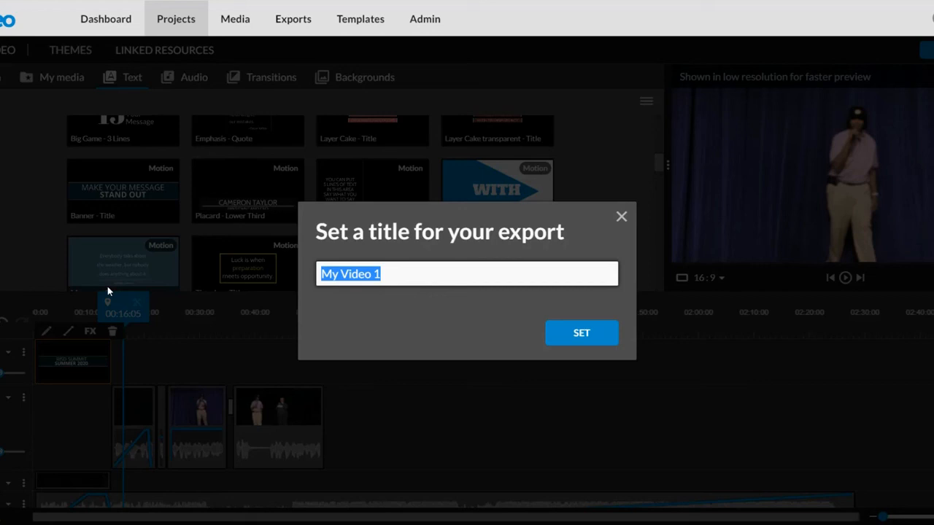
{"action": "type", "text": "RISD Summit"}
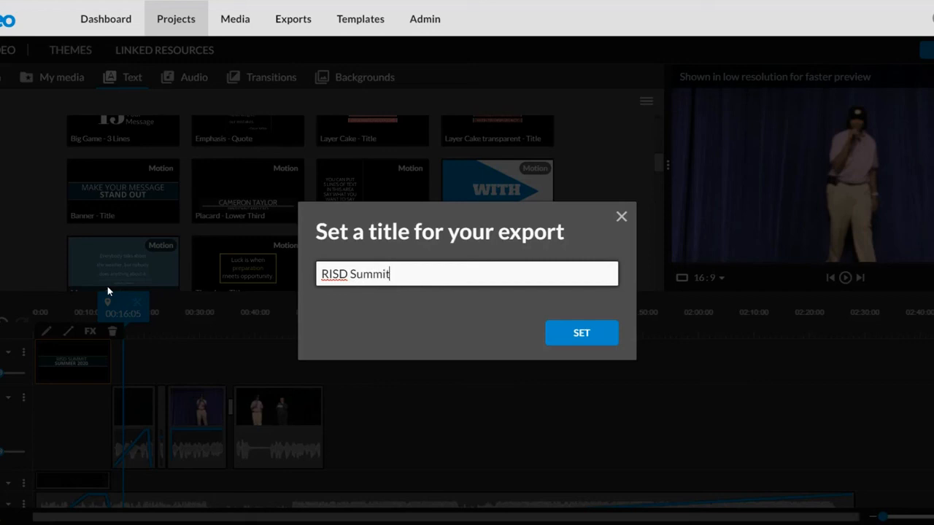
{"action": "left_click", "coordinate": [576, 334]}
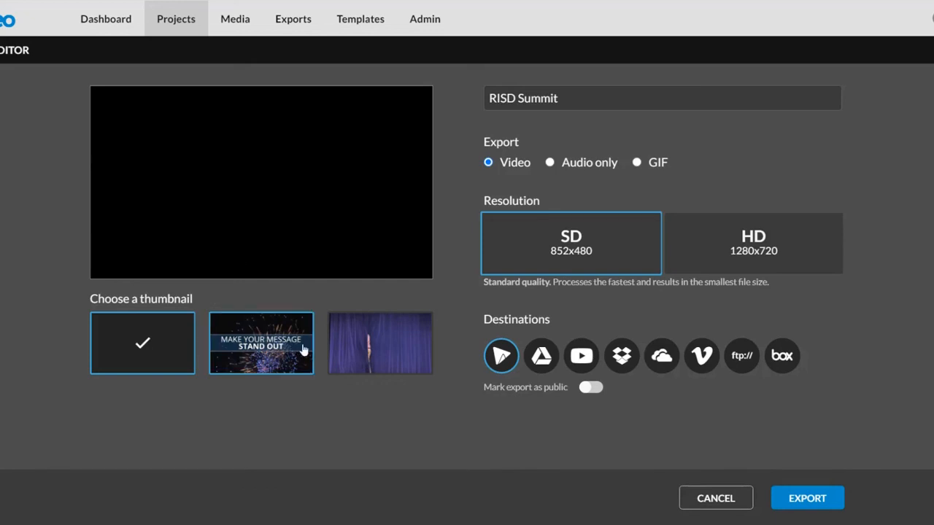
Preview the fireworks banner and purple curtain thumbnails for the export, and return to the black thumbnail.
{"action": "left_click", "coordinate": [256, 349]}
{"action": "left_click", "coordinate": [384, 343]}
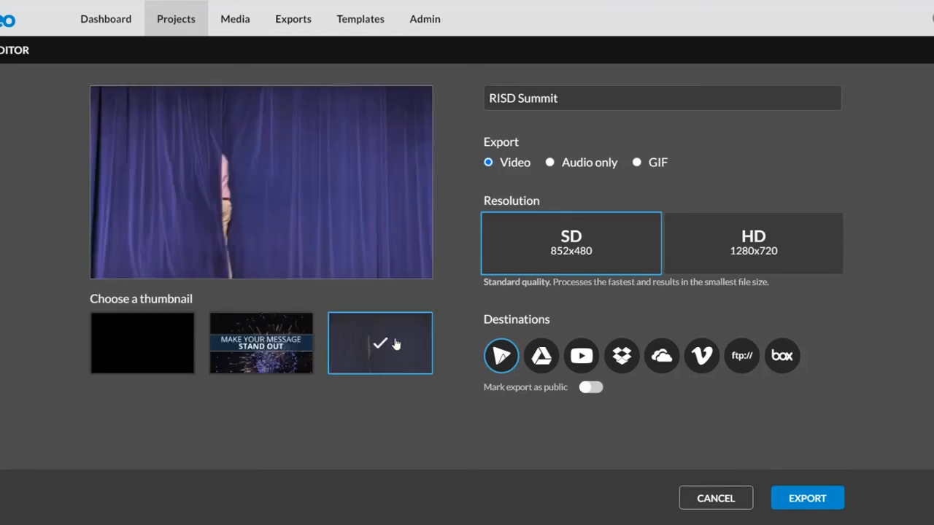
{"action": "left_click", "coordinate": [261, 359]}
{"action": "left_click", "coordinate": [141, 345]}
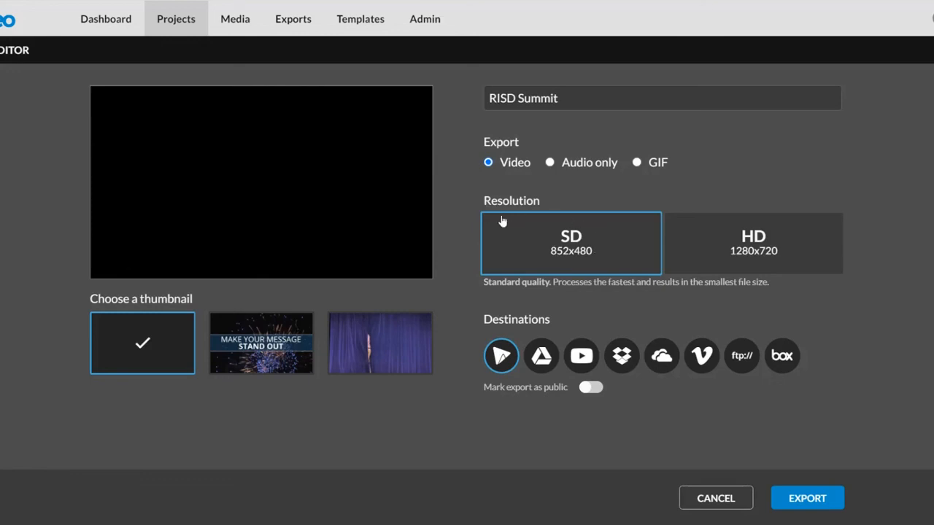
Set the resolution to HD 1280x720, add Google Drive as a destination, and export the video.
{"action": "left_click", "coordinate": [745, 234]}
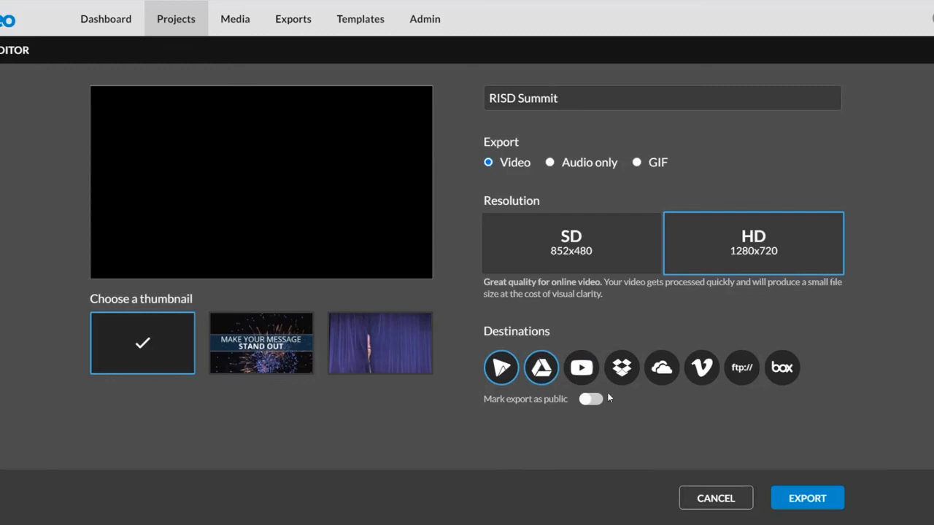
{"action": "left_click", "coordinate": [815, 497]}
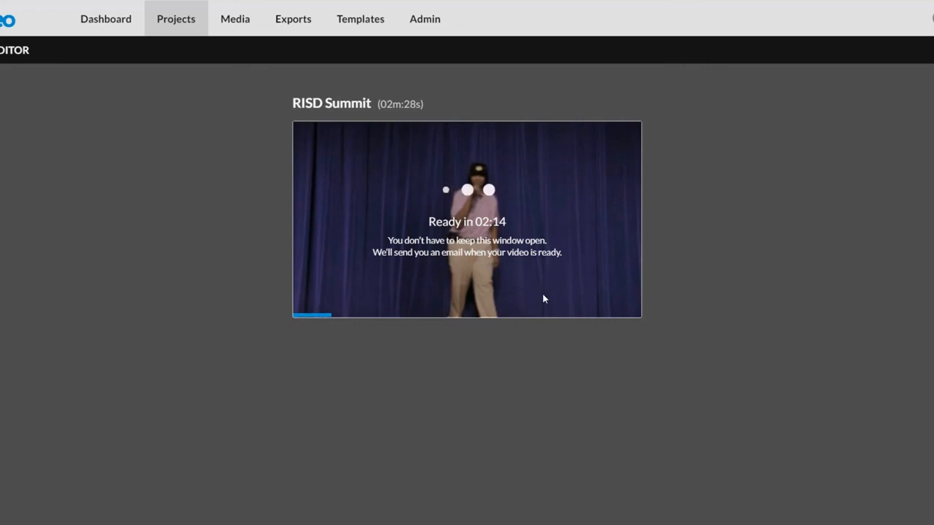
Look over the recent edits on the dashboard and the list of exports for the newly exported video.
{"action": "left_click", "coordinate": [92, 28]}
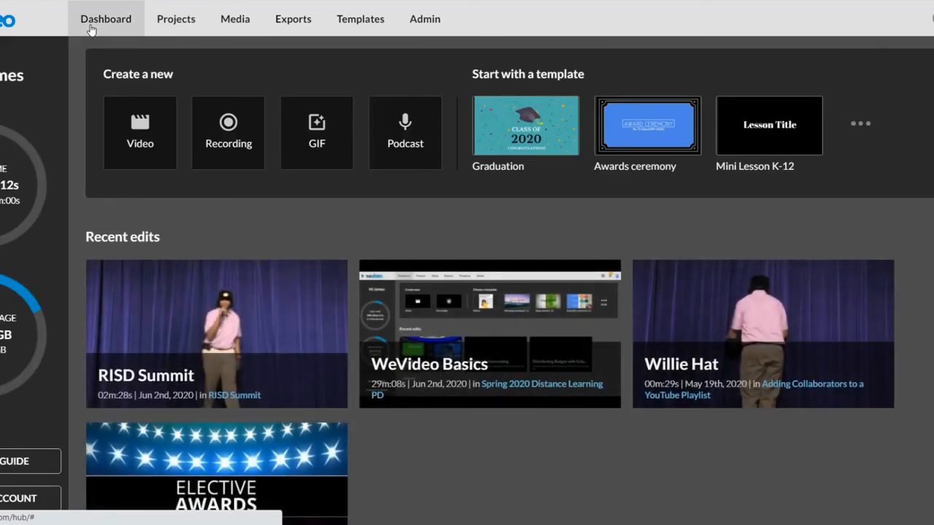
{"action": "left_click", "coordinate": [286, 24]}
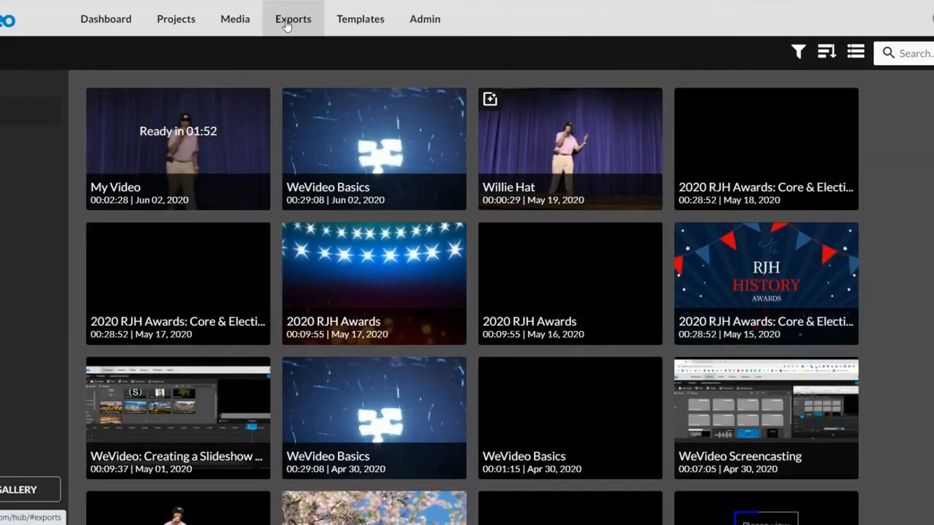